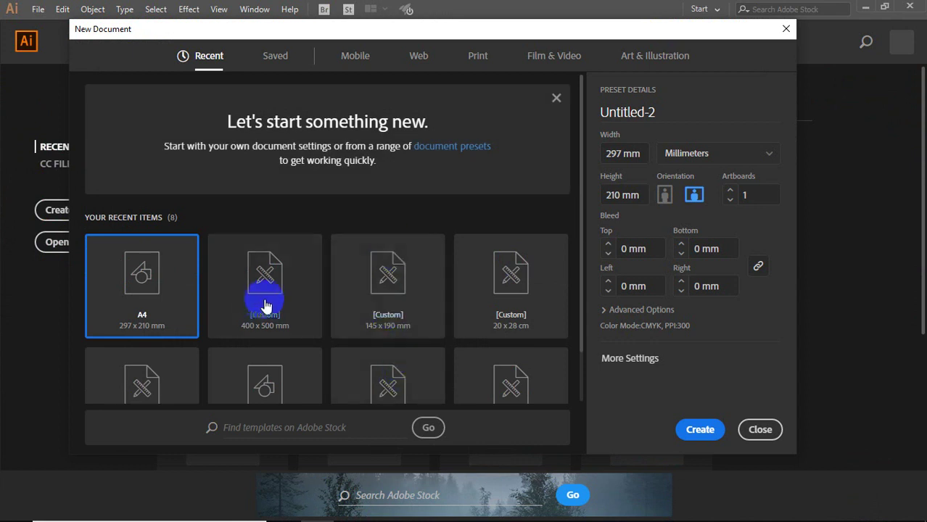
# Step: Create a blank portrait document from the 400 x 500 mm preset
pyautogui.doubleClick(266, 305)
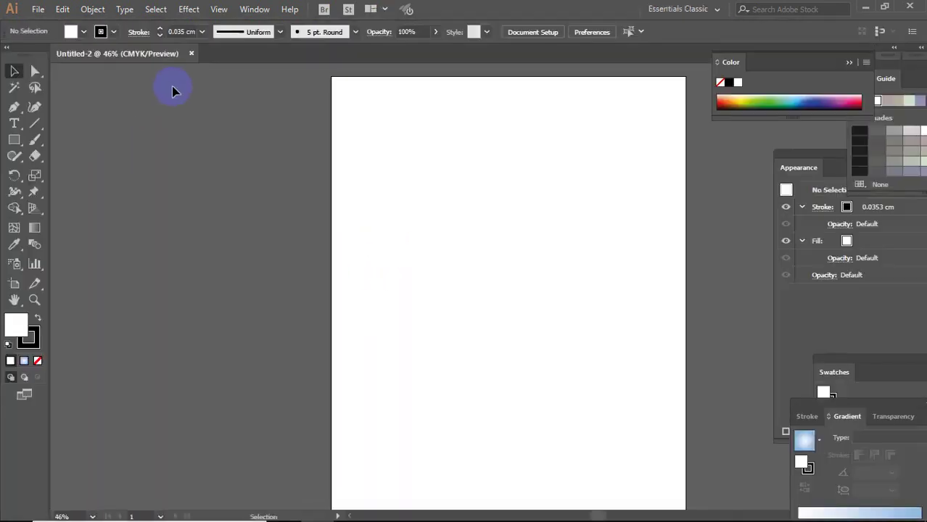
# Step: Type the heading 'IN CƠ YẾU' on the artboard, then enlarge it and move it up-right
pyautogui.click(14, 123)
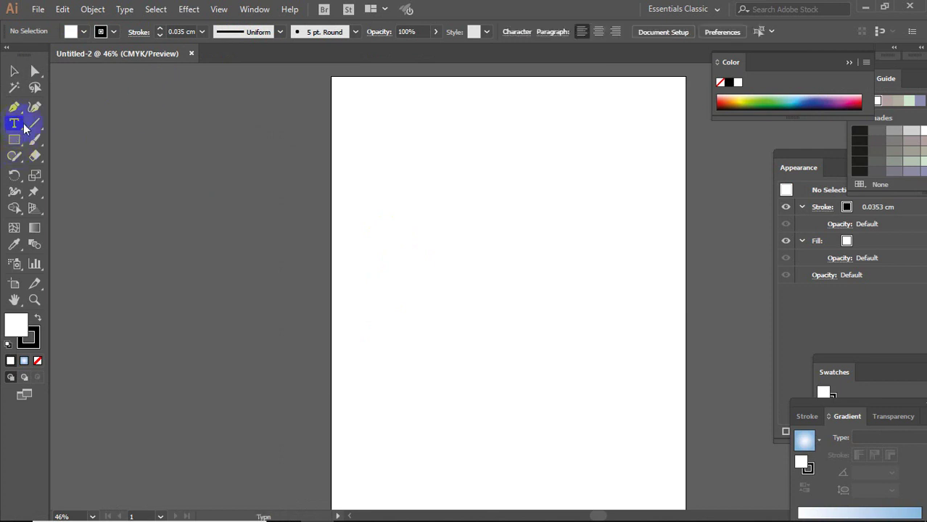
pyautogui.click(367, 178)
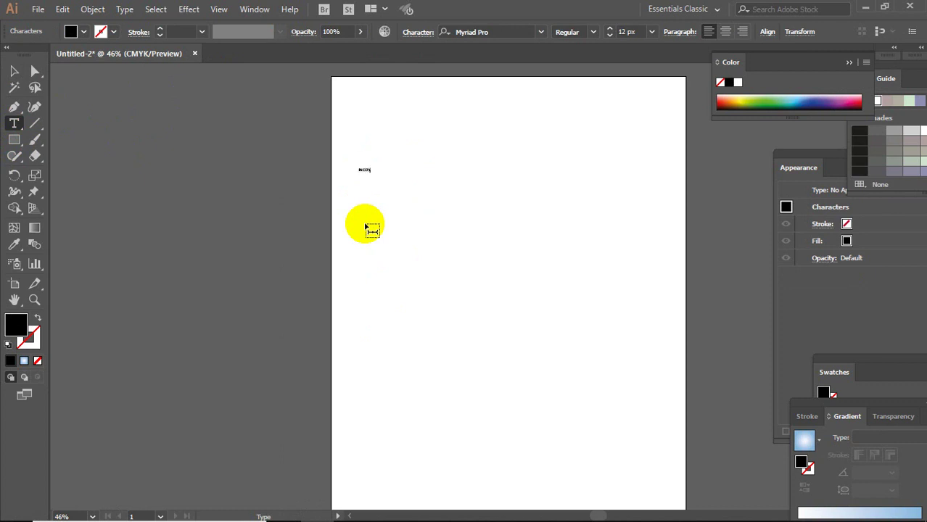
pyautogui.click(14, 70)
pyautogui.click(373, 180)
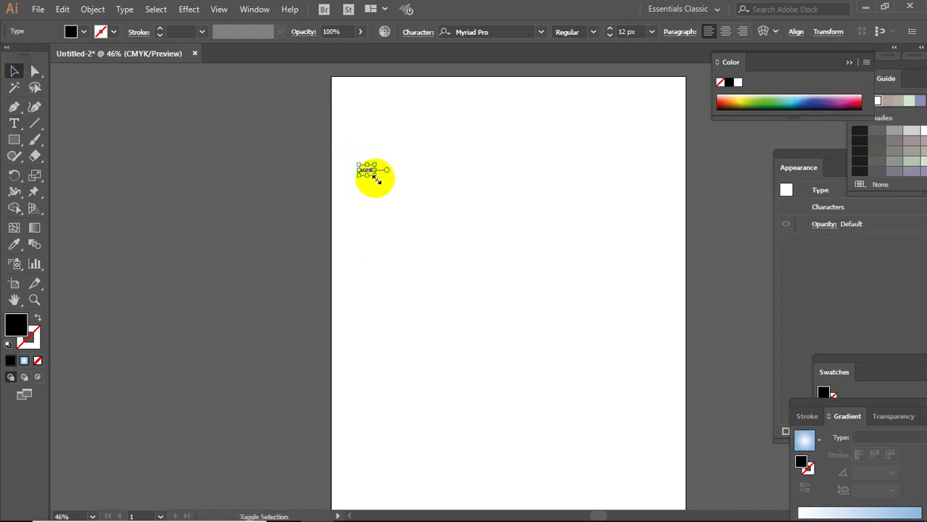
pyautogui.moveTo(375, 178); pyautogui.dragTo(501, 231)
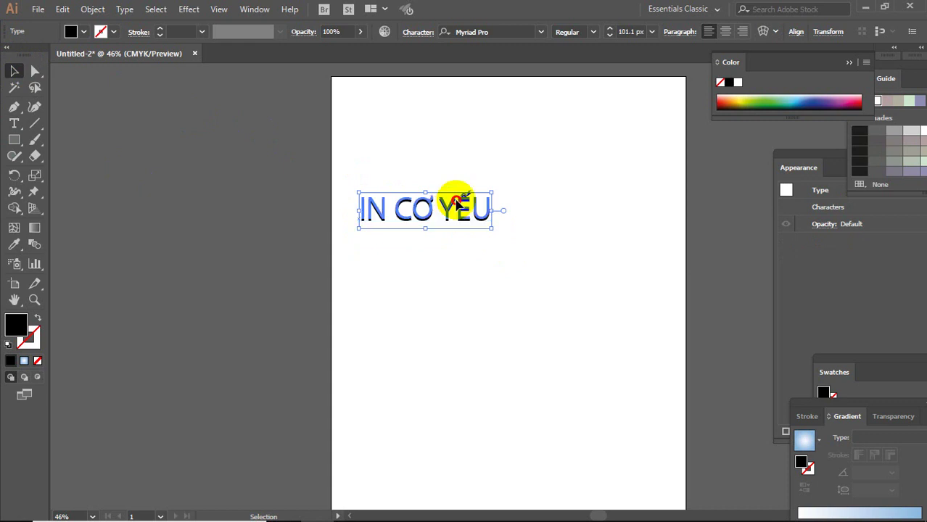
pyautogui.moveTo(457, 202); pyautogui.dragTo(491, 171)
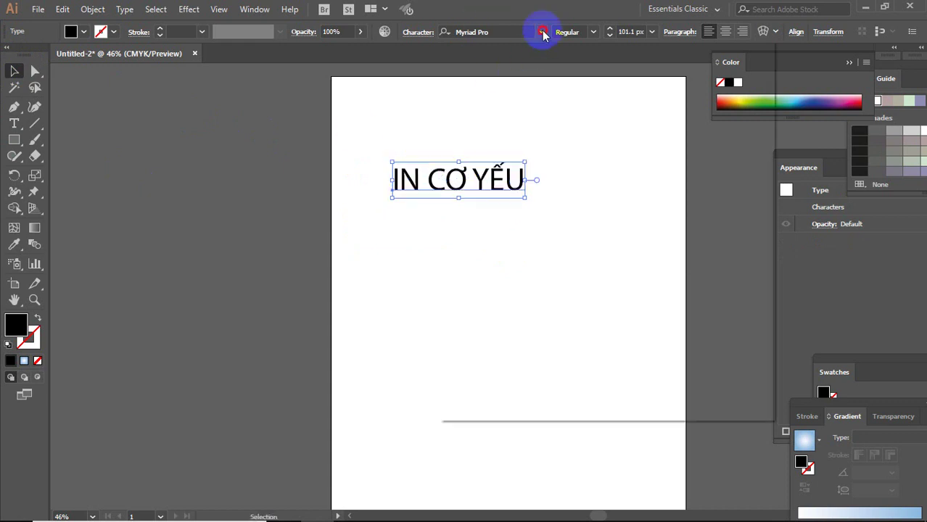
# Step: Try the UTM Showcard font on the heading, then browse the font list again
pyautogui.click(543, 33)
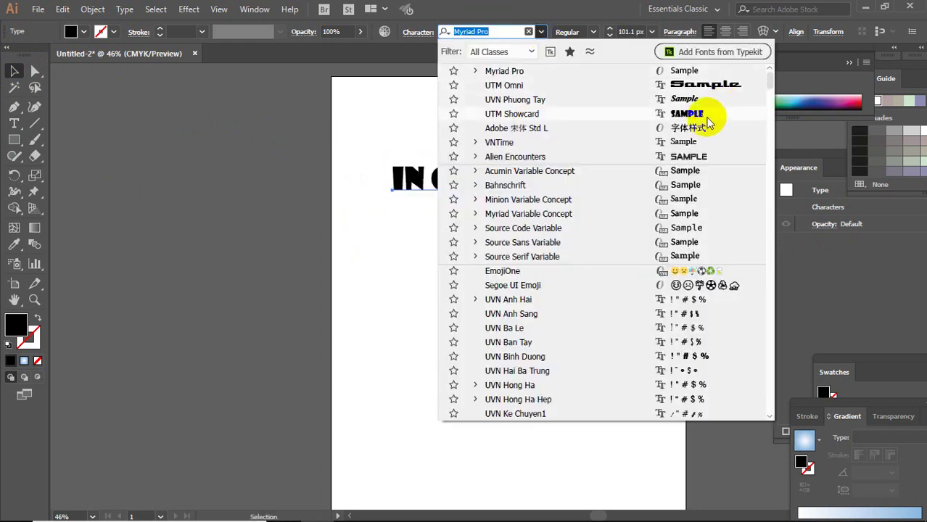
pyautogui.click(708, 116)
pyautogui.click(541, 33)
pyautogui.scroll(-5, 601, 190)
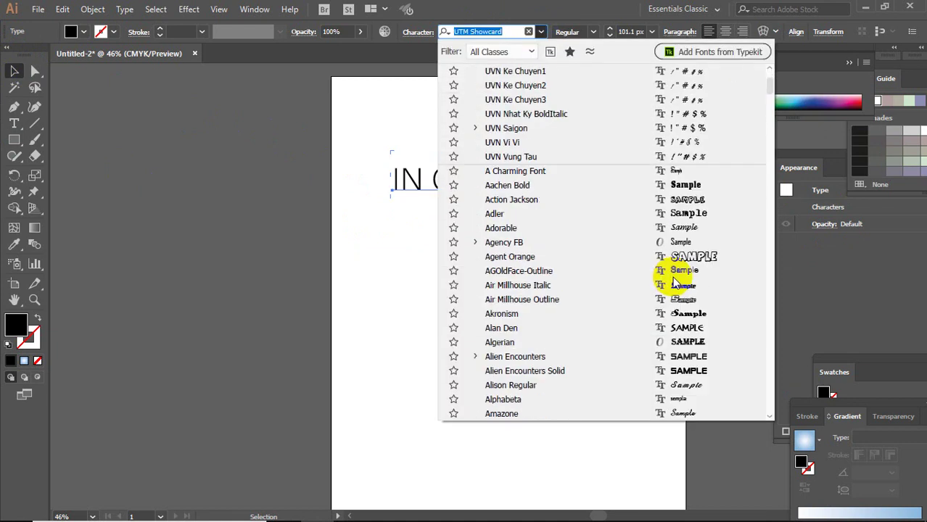
pyautogui.scroll(-3, 673, 269)
pyautogui.scroll(2, 590, 254)
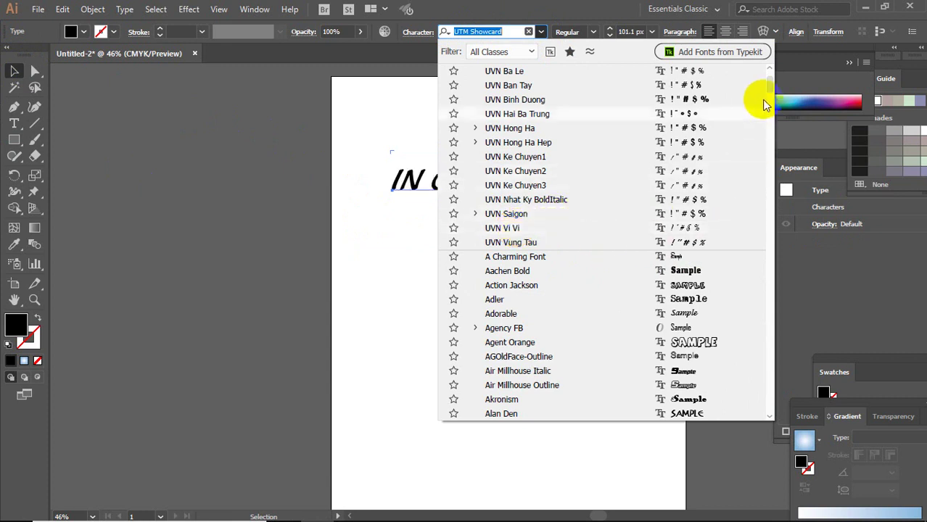
# Step: Apply the striped UTM Atlas font and nudge the heading slightly left and lower
pyautogui.moveTo(769, 102); pyautogui.dragTo(769, 190)
pyautogui.scroll(3, 769, 188)
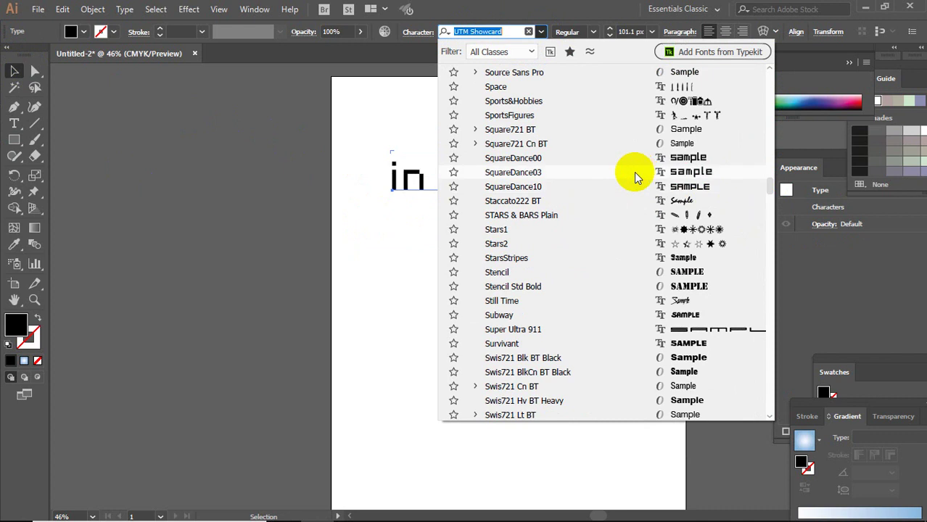
pyautogui.scroll(-3, 725, 301)
pyautogui.scroll(-8, 713, 325)
pyautogui.scroll(-4, 714, 333)
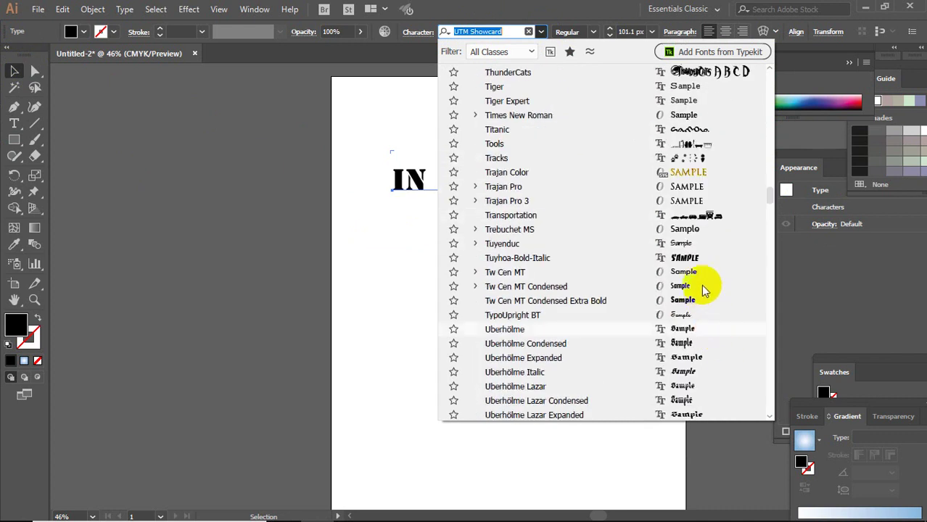
pyautogui.scroll(-6, 704, 312)
pyautogui.scroll(-2, 707, 326)
pyautogui.scroll(-3, 709, 326)
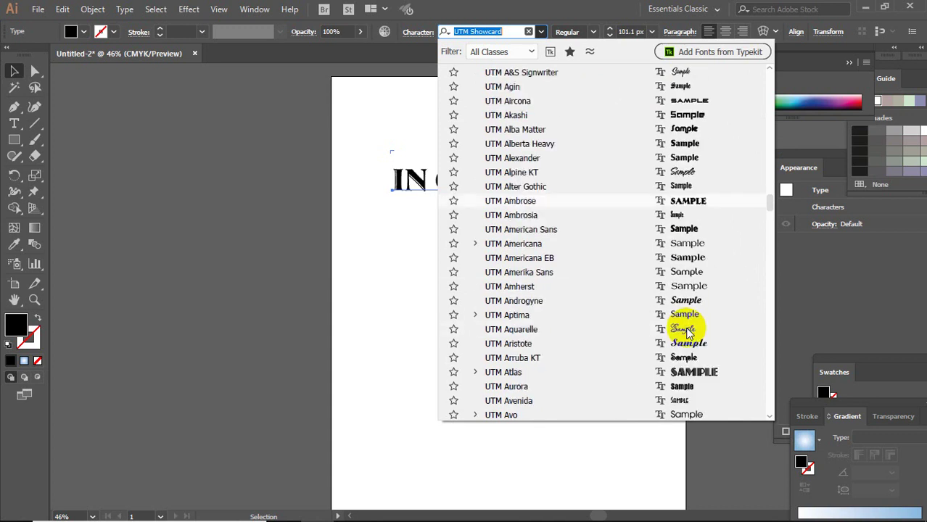
pyautogui.click(692, 376)
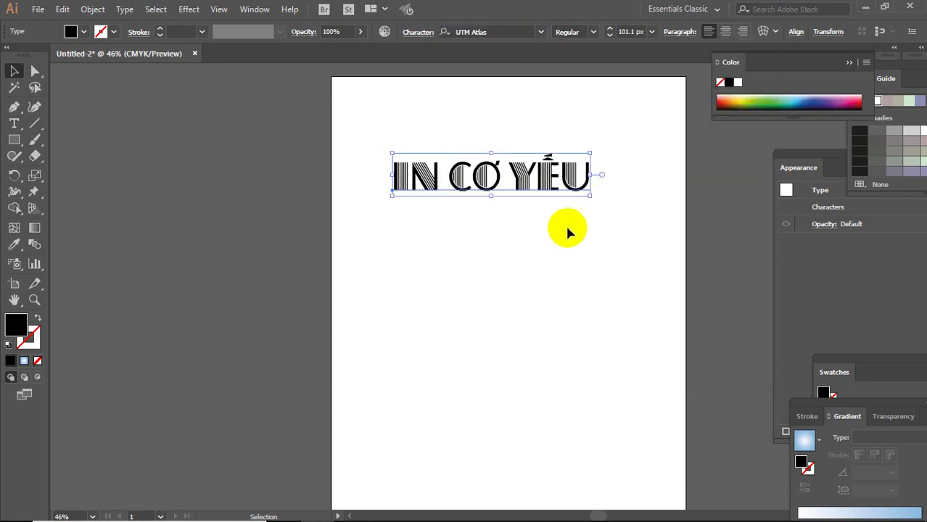
pyautogui.moveTo(520, 178)
pyautogui.mouseDown()
pyautogui.moveTo(502, 209)
pyautogui.moveTo(473, 192)
pyautogui.mouseUp()
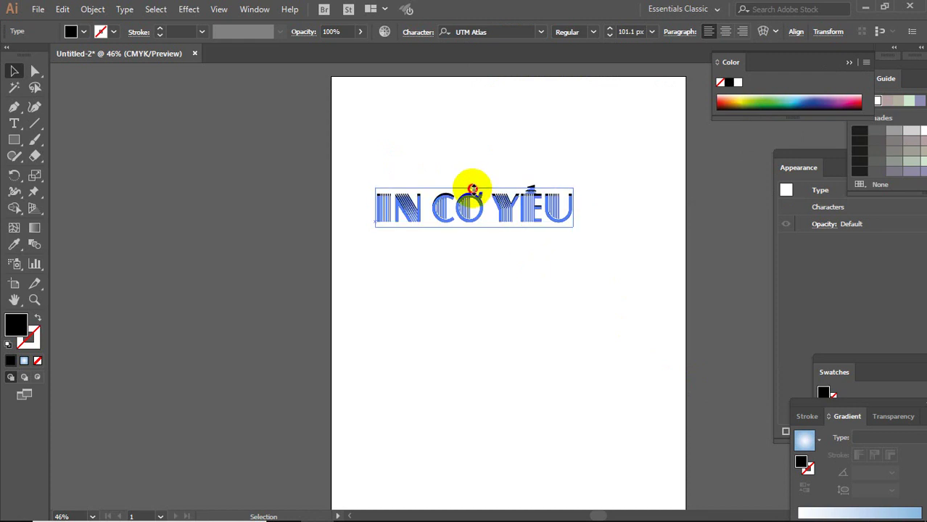
pyautogui.click(474, 280)
# Step: Give the heading a 3D Extrude & Bevel effect rotated to about -3°, -7°, 0°
pyautogui.click(477, 224)
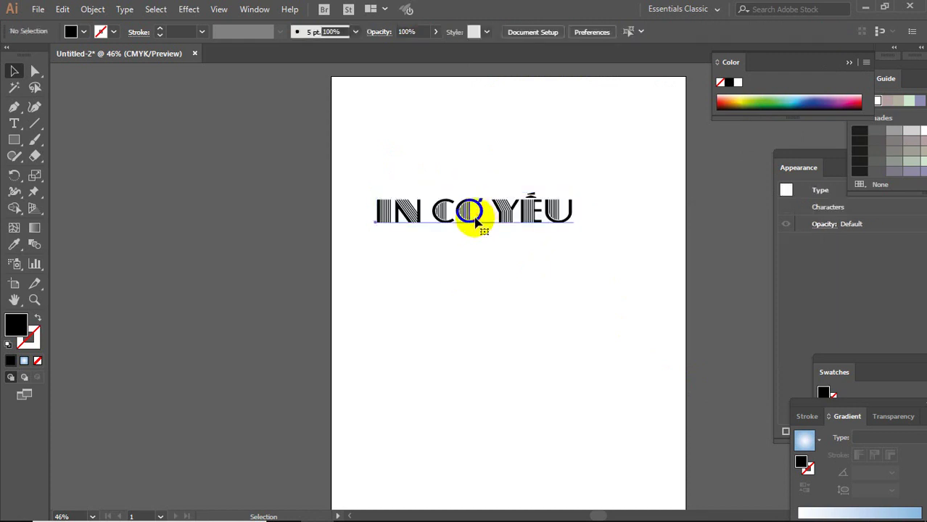
pyautogui.click(188, 9)
pyautogui.moveTo(217, 86)
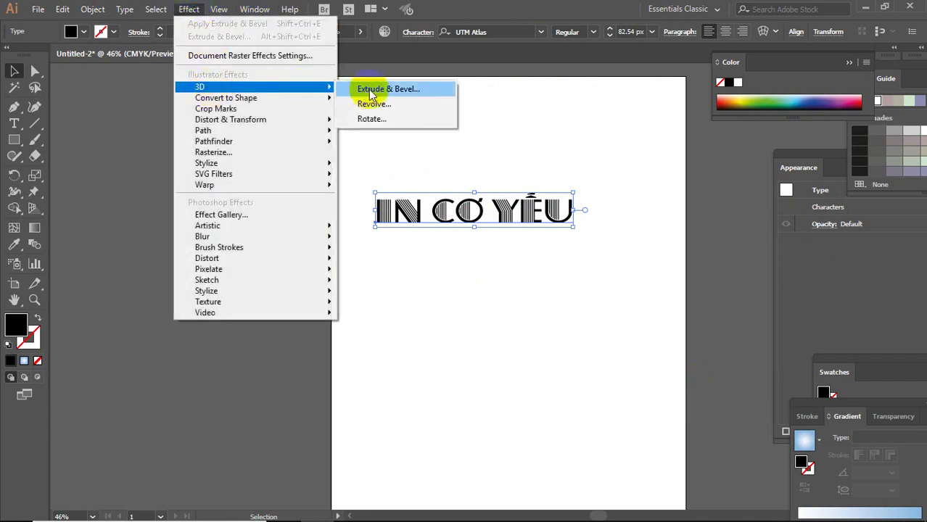
pyautogui.click(373, 90)
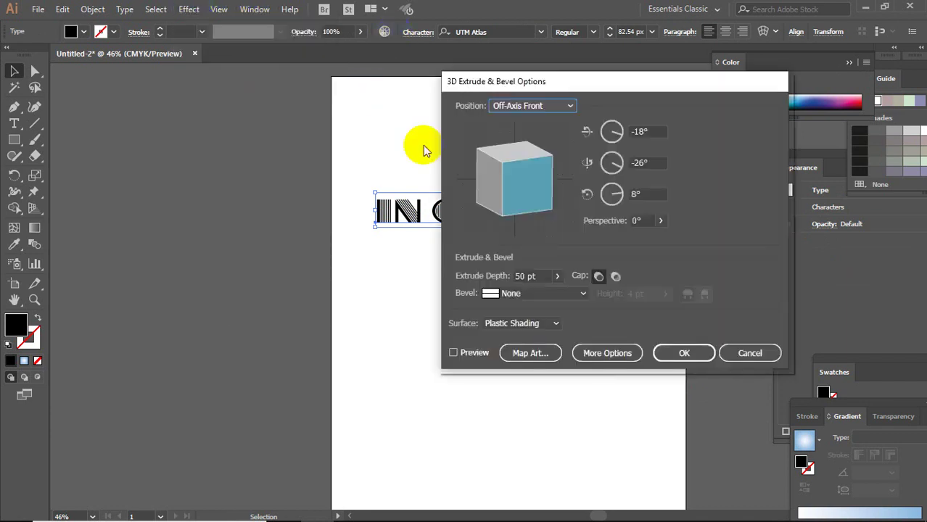
pyautogui.moveTo(656, 83); pyautogui.dragTo(732, 83)
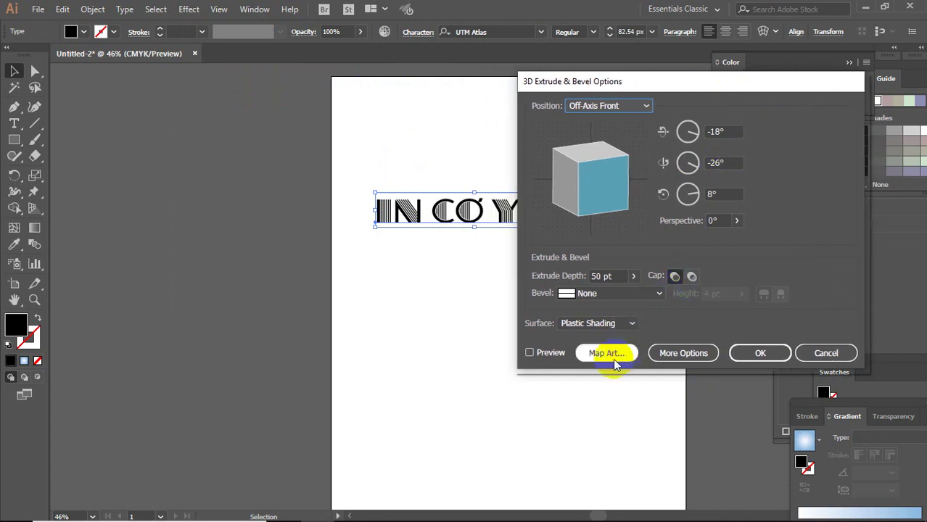
pyautogui.click(530, 352)
pyautogui.moveTo(656, 86)
pyautogui.mouseDown()
pyautogui.moveTo(735, 90)
pyautogui.moveTo(735, 99)
pyautogui.mouseUp()
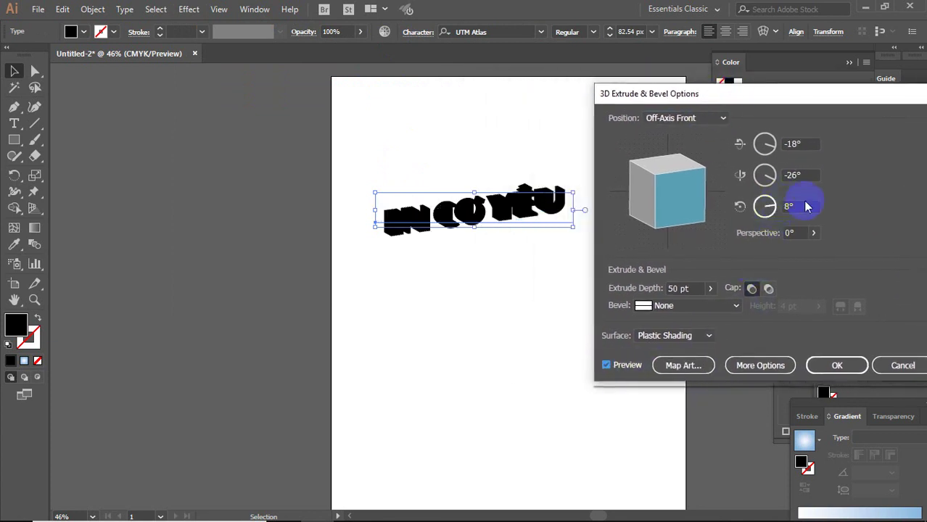
pyautogui.moveTo(679, 194)
pyautogui.mouseDown()
pyautogui.moveTo(666, 178)
pyautogui.moveTo(658, 182)
pyautogui.moveTo(695, 206)
pyautogui.moveTo(655, 212)
pyautogui.mouseUp()
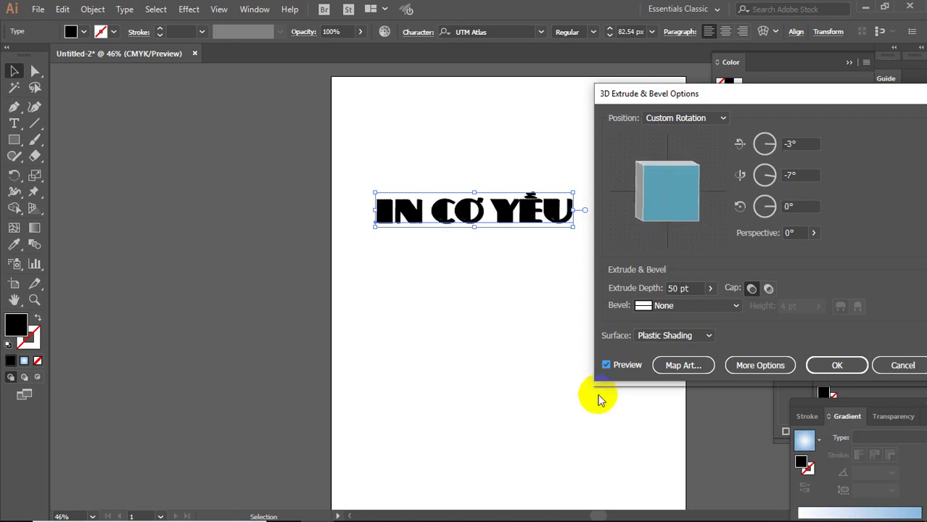
pyautogui.click(836, 366)
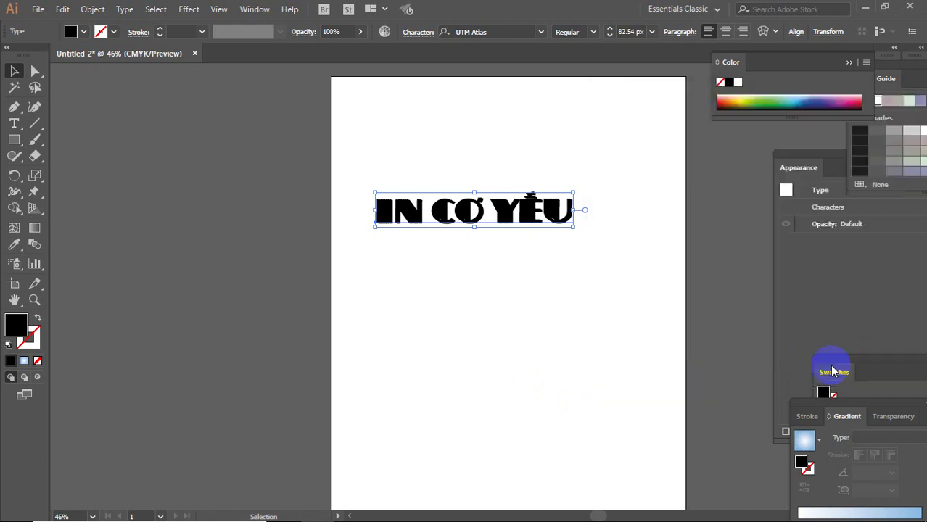
# Step: Fill the 3D heading yellow-green, then zoom to 100% and reselect it
pyautogui.click(752, 99)
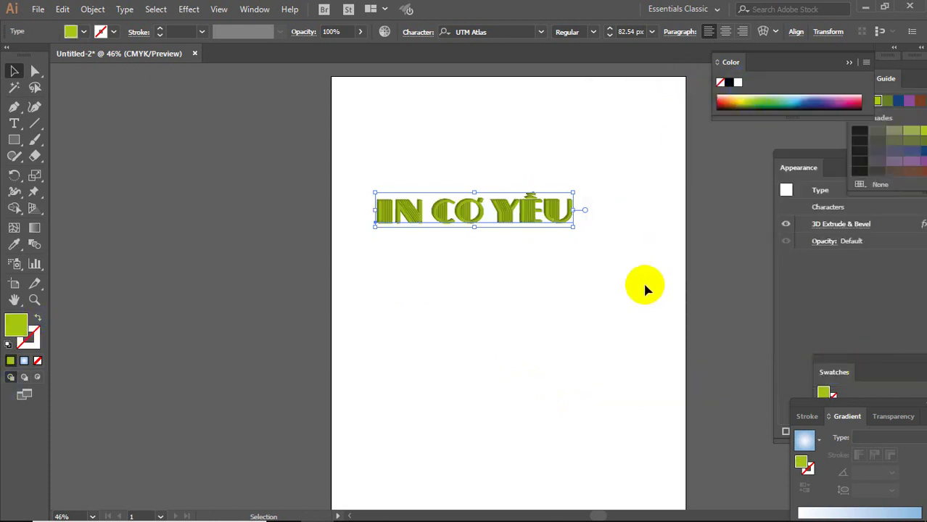
pyautogui.click(560, 283)
pyautogui.hotkey('ctrl', '+')
pyautogui.hotkey('ctrl', '+')
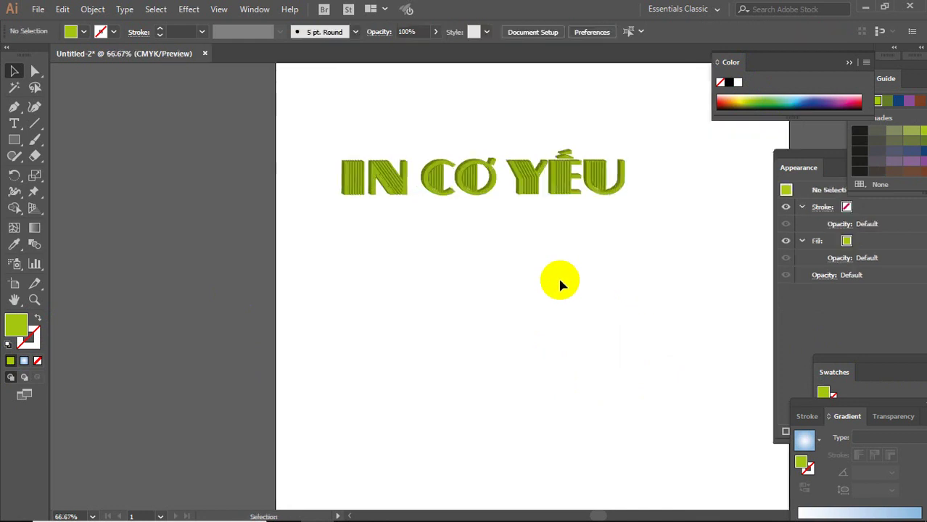
pyautogui.moveTo(560, 282); pyautogui.dragTo(404, 311)
pyautogui.hotkey('ctrl', '+')
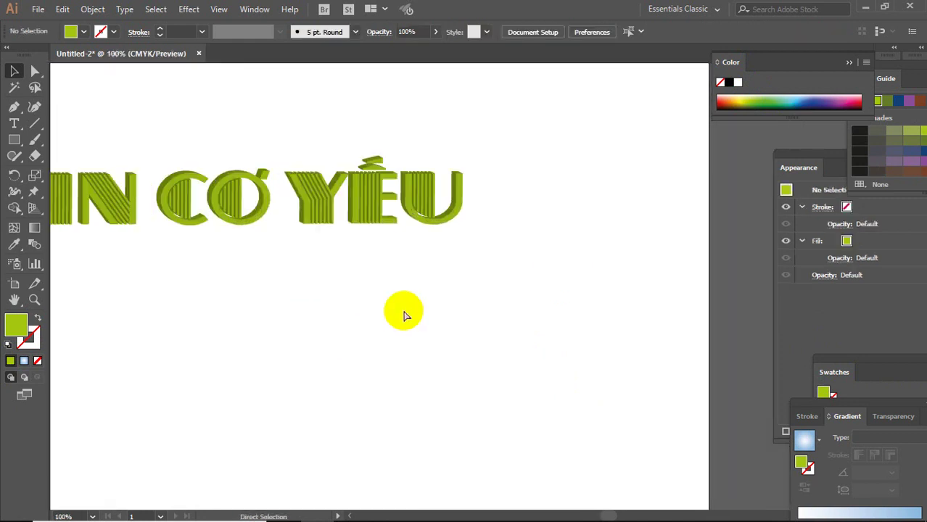
pyautogui.moveTo(332, 259); pyautogui.dragTo(435, 274)
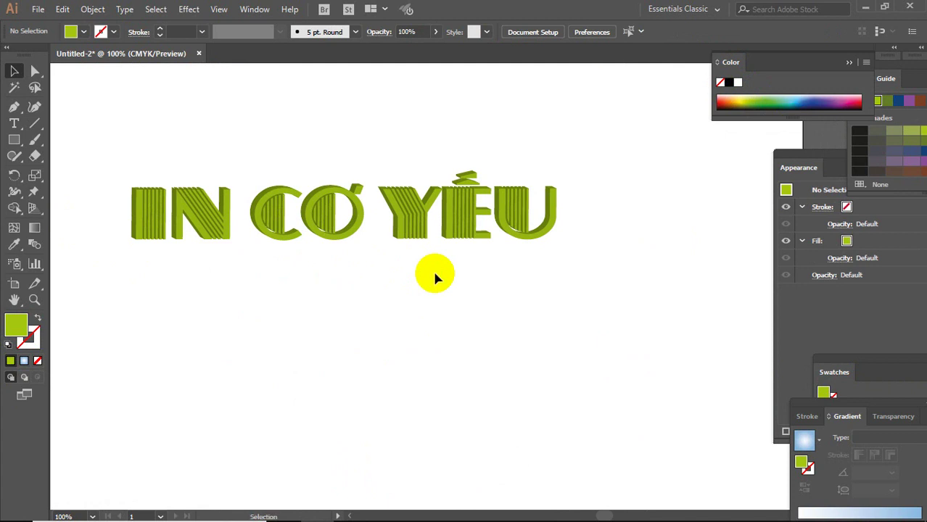
pyautogui.click(487, 243)
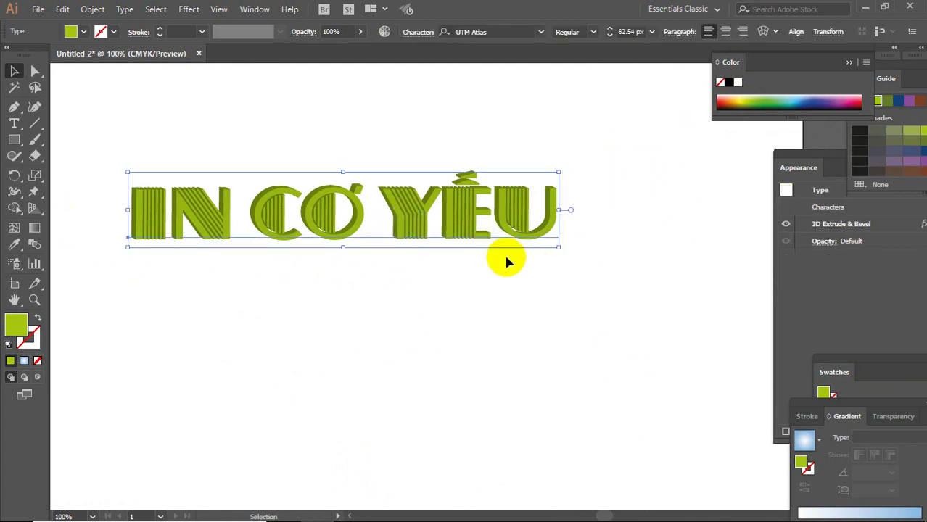
pyautogui.click(261, 16)
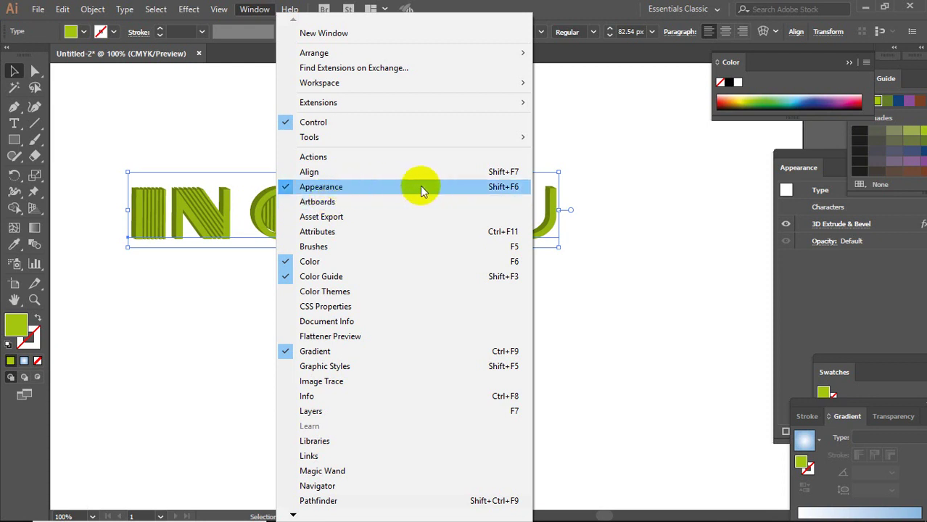
# Step: Float the Appearance panel, reopen the heading's 3D Extrude settings, and cancel without changes
pyautogui.click(803, 168)
pyautogui.moveTo(799, 168); pyautogui.dragTo(658, 160)
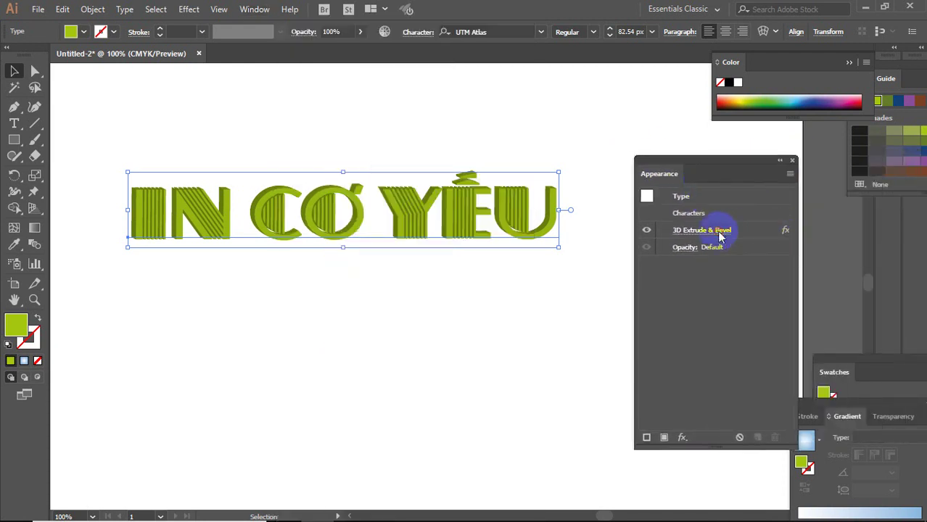
pyautogui.click(718, 231)
pyautogui.moveTo(734, 107); pyautogui.dragTo(760, 78)
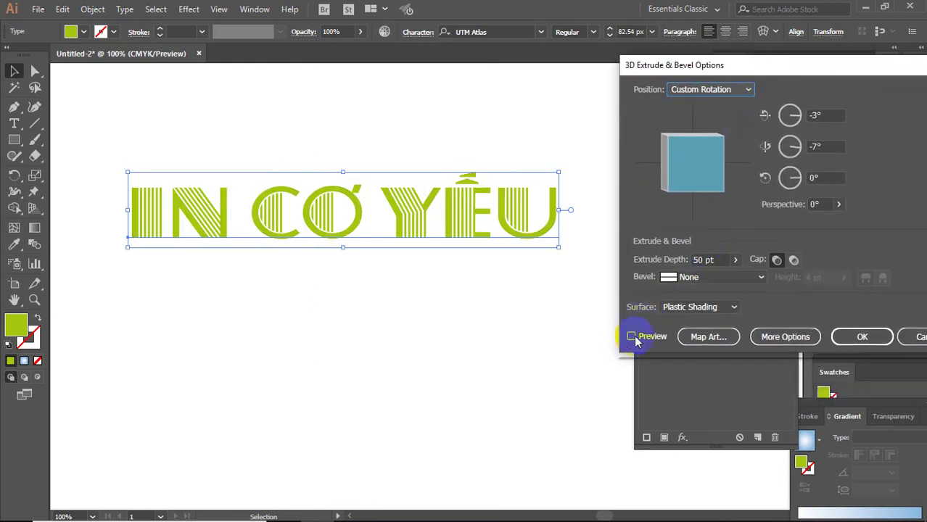
pyautogui.click(631, 336)
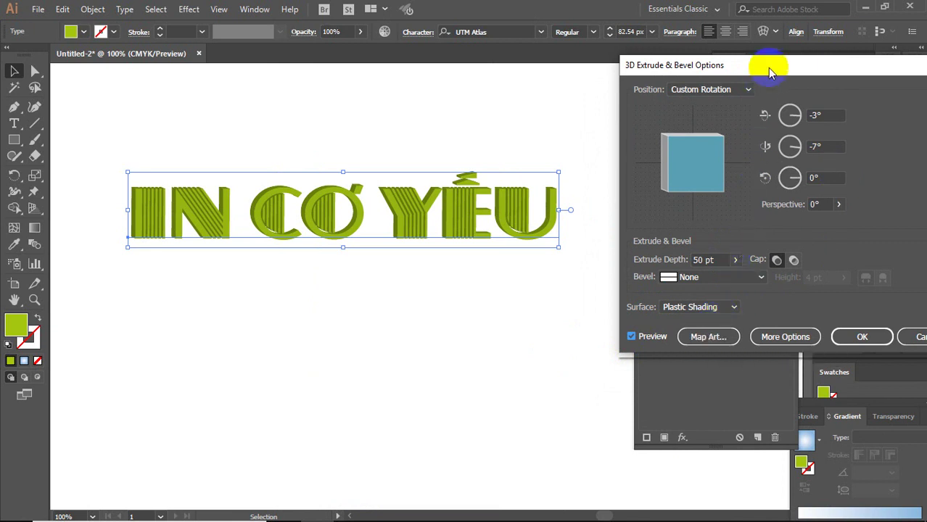
pyautogui.moveTo(766, 72); pyautogui.dragTo(392, 516)
pyautogui.moveTo(419, 479); pyautogui.dragTo(559, 360)
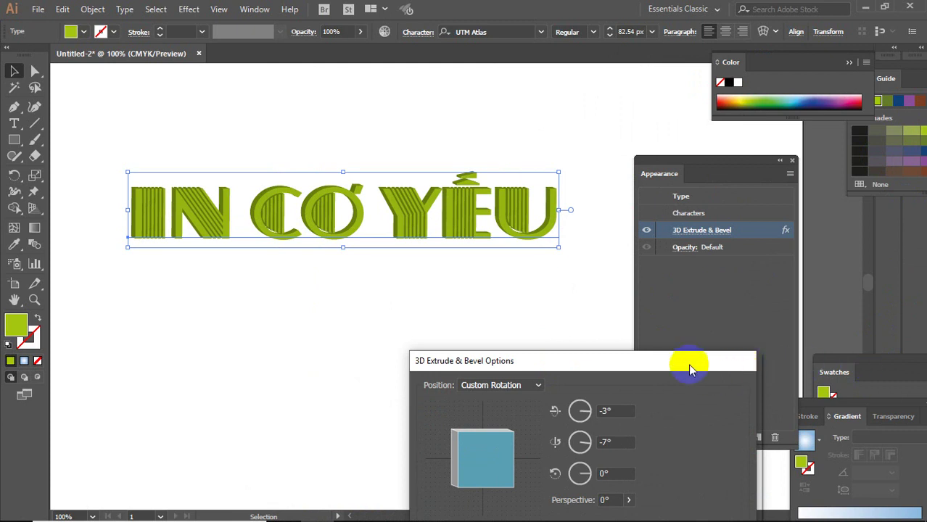
pyautogui.moveTo(717, 367); pyautogui.dragTo(695, 247)
pyautogui.click(849, 349)
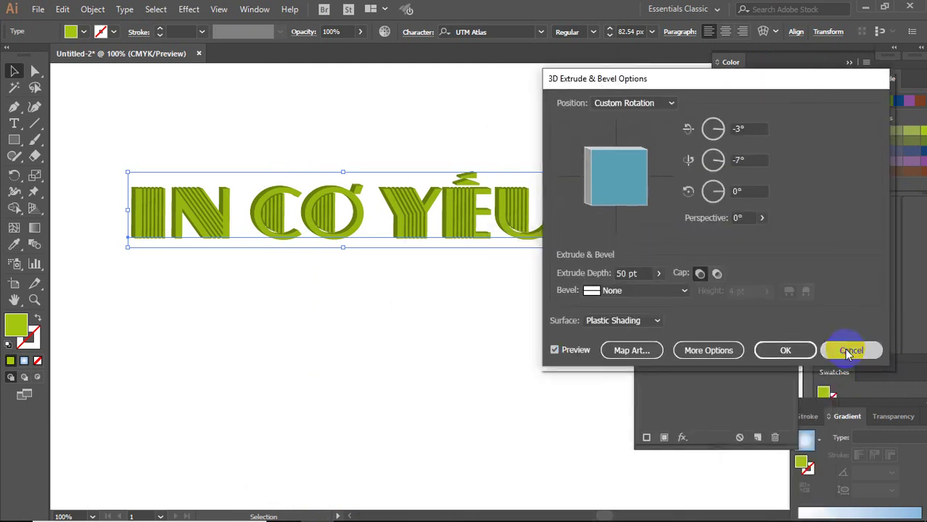
pyautogui.click(255, 9)
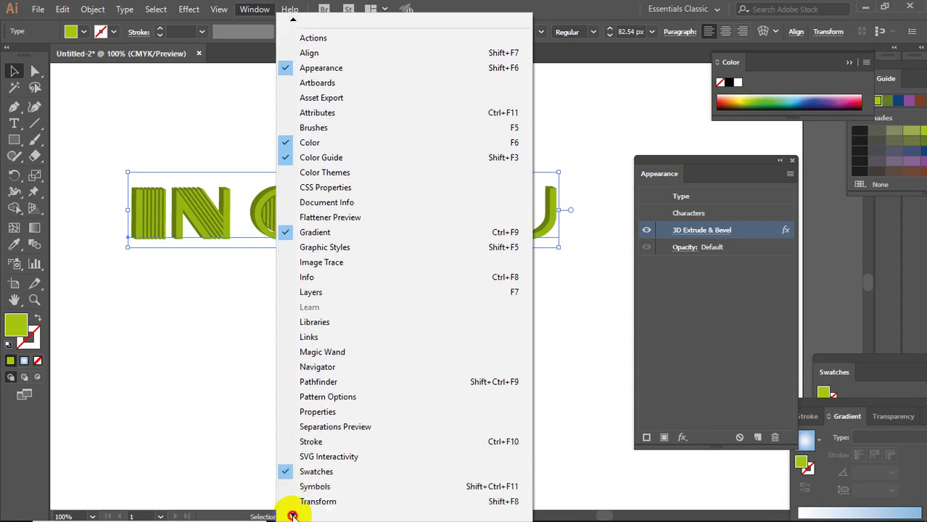
# Step: Dock the Symbols panel and choose the cake photo 1.jpg to place
pyautogui.click(319, 466)
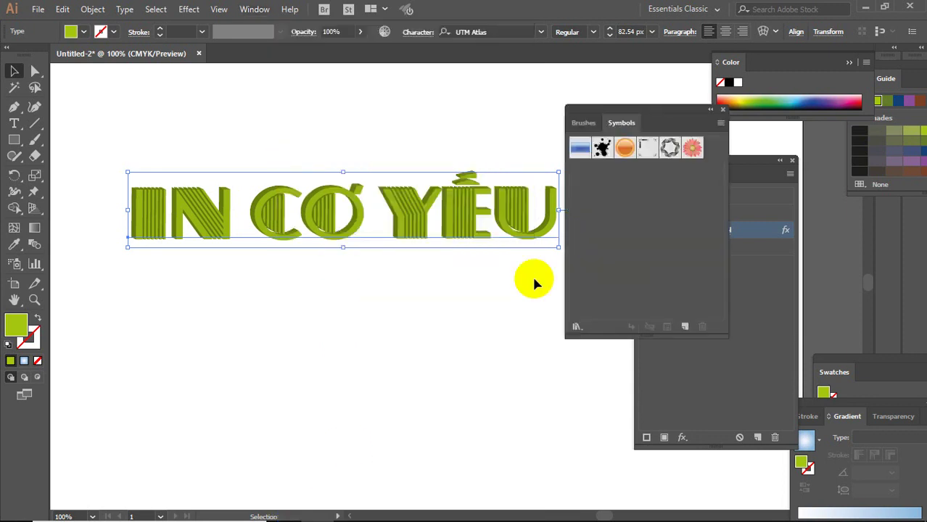
pyautogui.moveTo(628, 122); pyautogui.dragTo(652, 114)
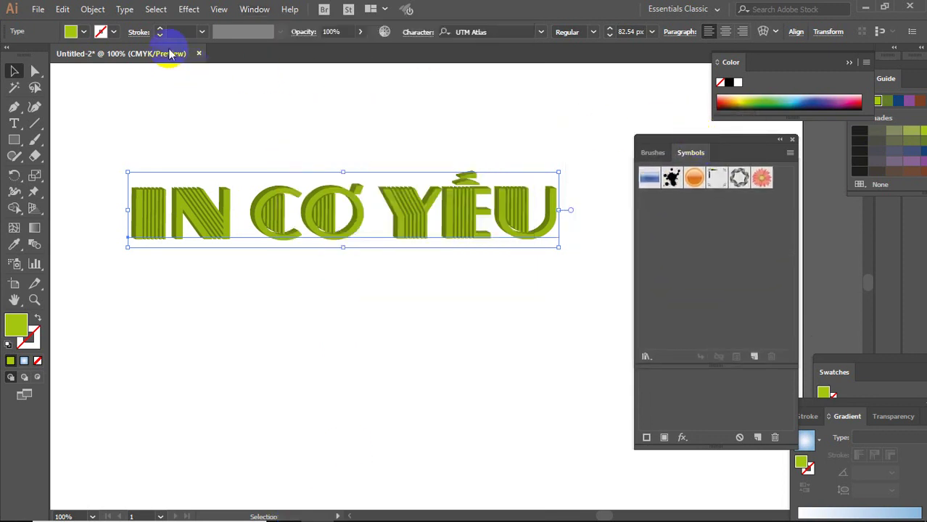
pyautogui.click(38, 9)
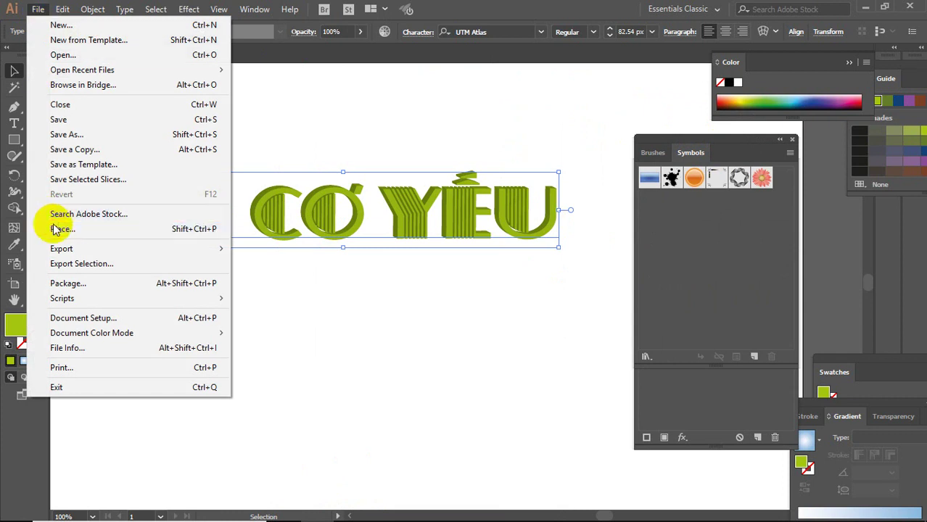
pyautogui.click(33, 230)
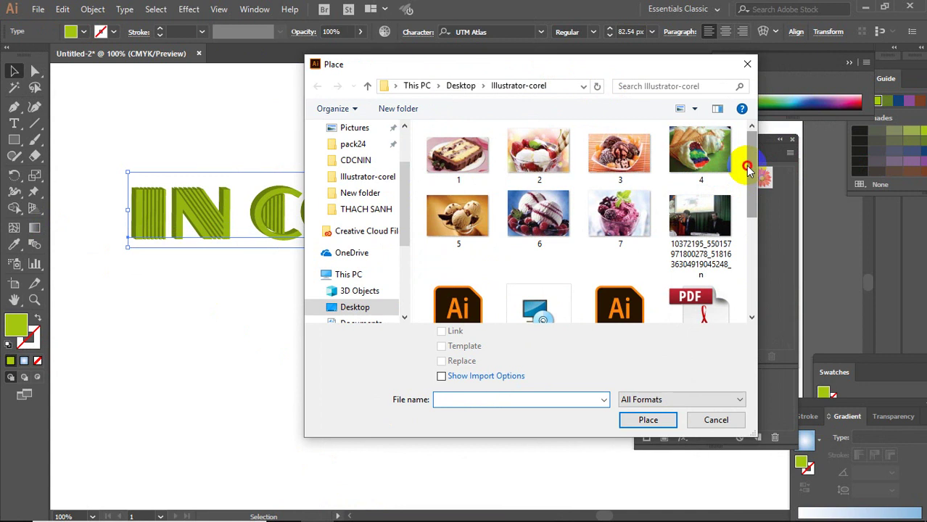
pyautogui.moveTo(747, 169)
pyautogui.mouseDown()
pyautogui.moveTo(736, 259)
pyautogui.moveTo(743, 265)
pyautogui.moveTo(745, 136)
pyautogui.mouseUp()
pyautogui.press('Escape')
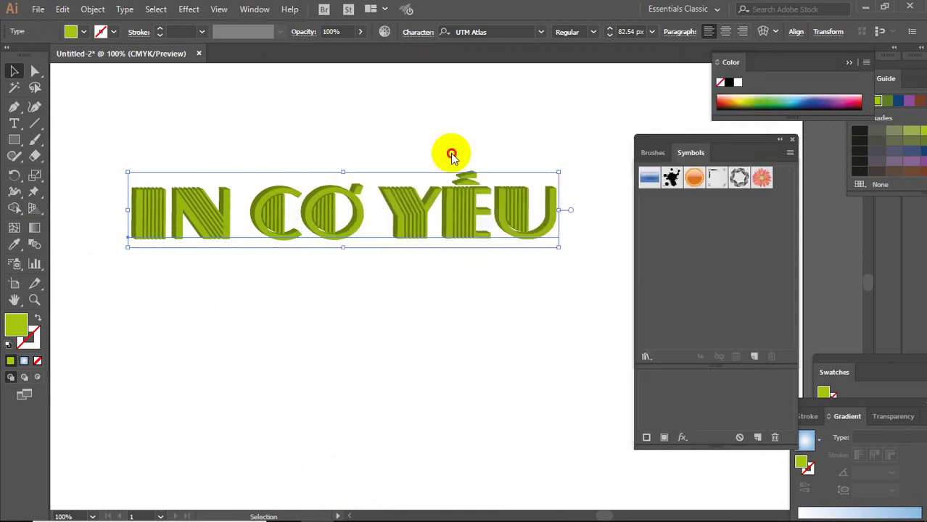
# Step: Draw the cake photo below the heading, move it up and enlarge it
pyautogui.moveTo(294, 327)
pyautogui.mouseDown()
pyautogui.moveTo(551, 453)
pyautogui.moveTo(574, 483)
pyautogui.mouseUp()
pyautogui.moveTo(410, 411); pyautogui.dragTo(263, 359)
pyautogui.moveTo(425, 433); pyautogui.dragTo(482, 486)
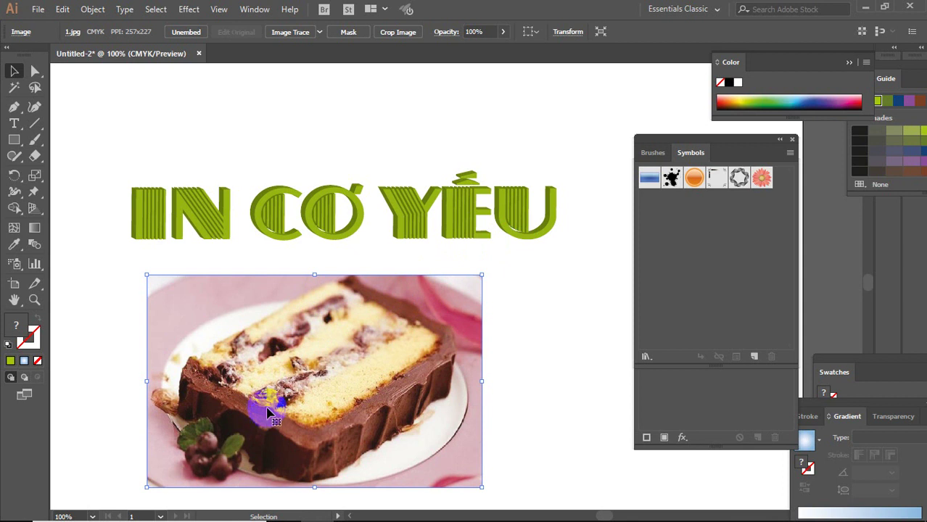
# Step: Save the cake photo as a new symbol and delete its instance from the artboard
pyautogui.moveTo(267, 412); pyautogui.dragTo(675, 273)
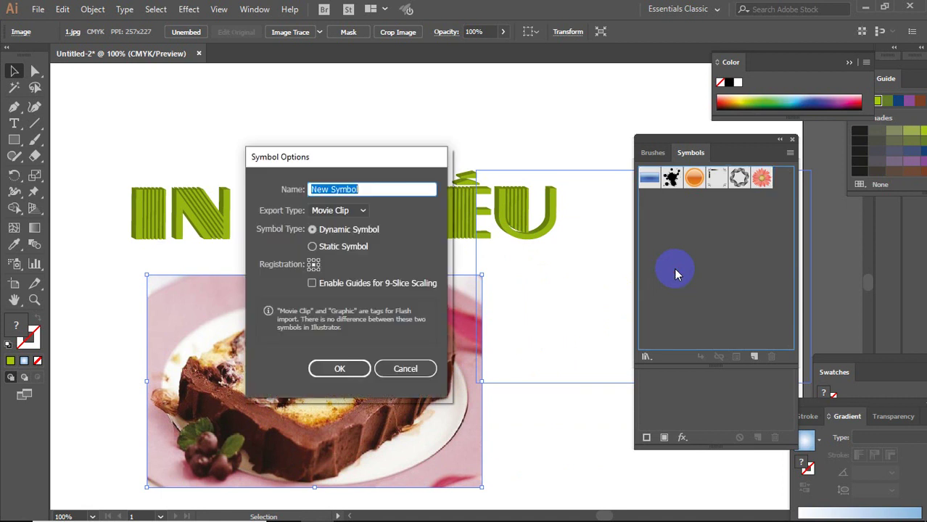
pyautogui.click(335, 369)
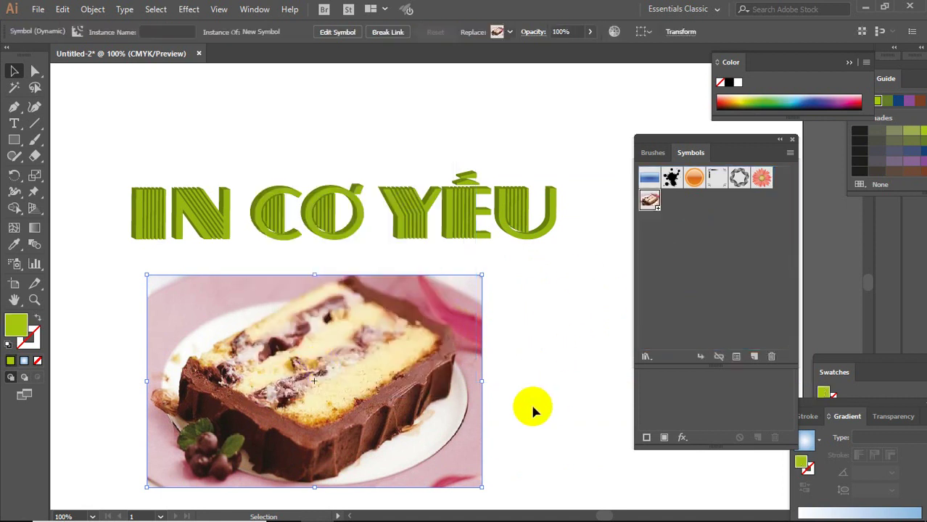
pyautogui.click(409, 403)
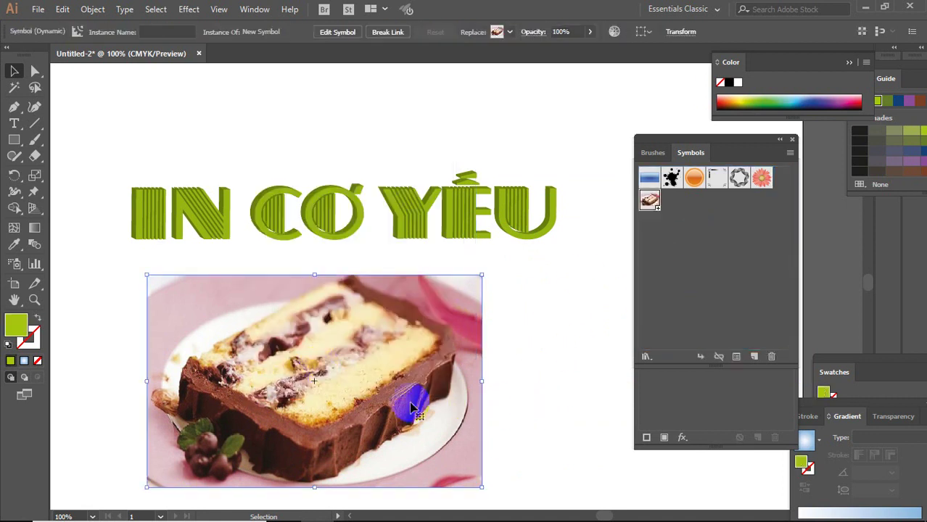
pyautogui.press('Delete')
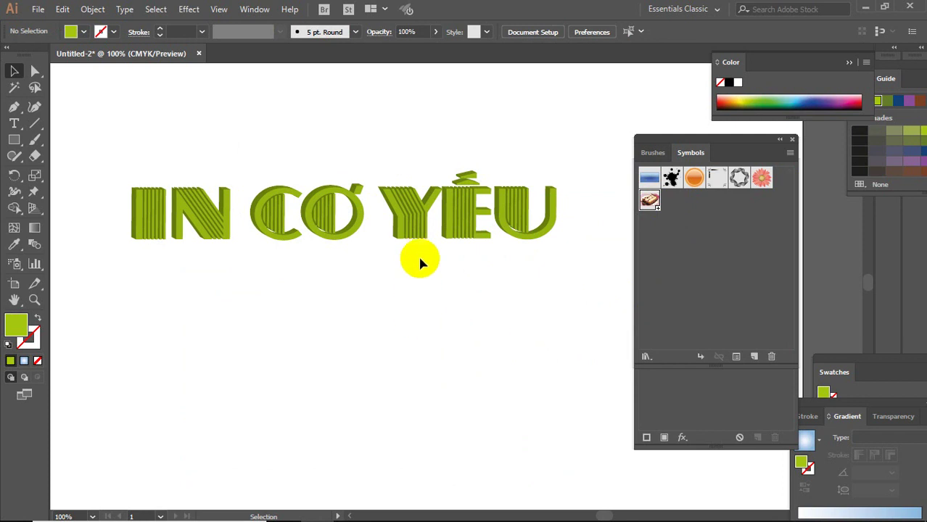
# Step: Select and deselect the cake symbol, then open and close the Artboards panel
pyautogui.click(657, 207)
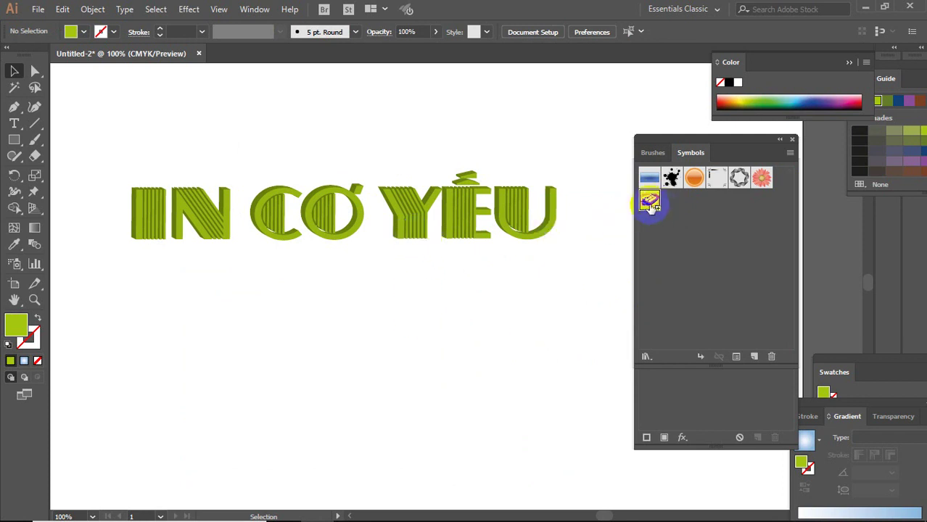
pyautogui.click(663, 226)
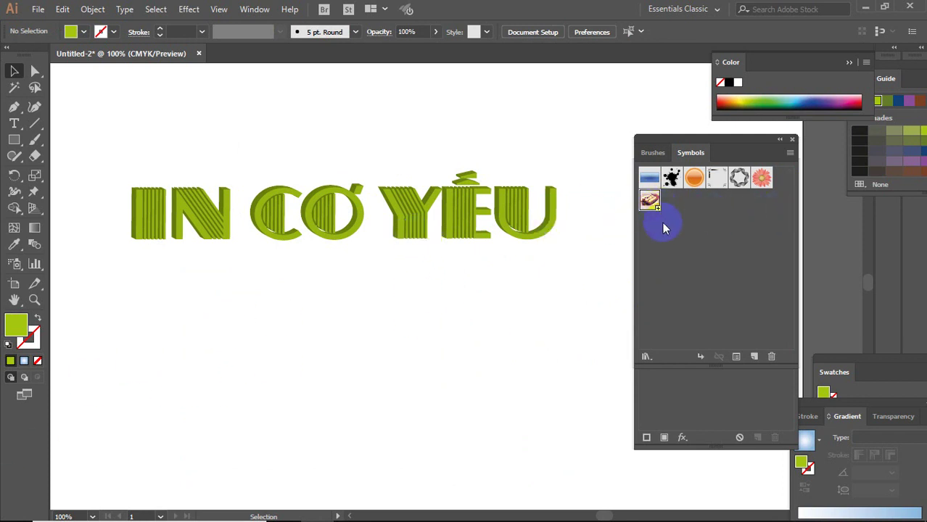
pyautogui.click(255, 9)
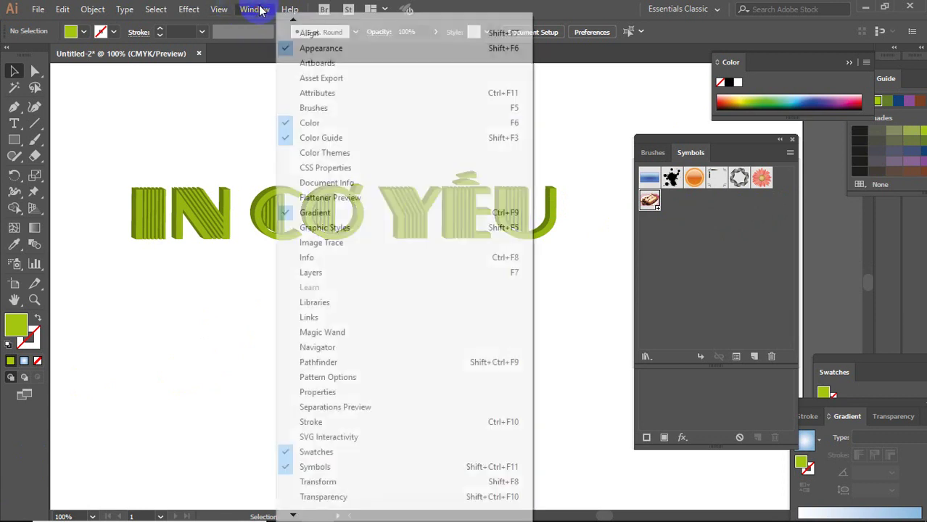
pyautogui.click(327, 64)
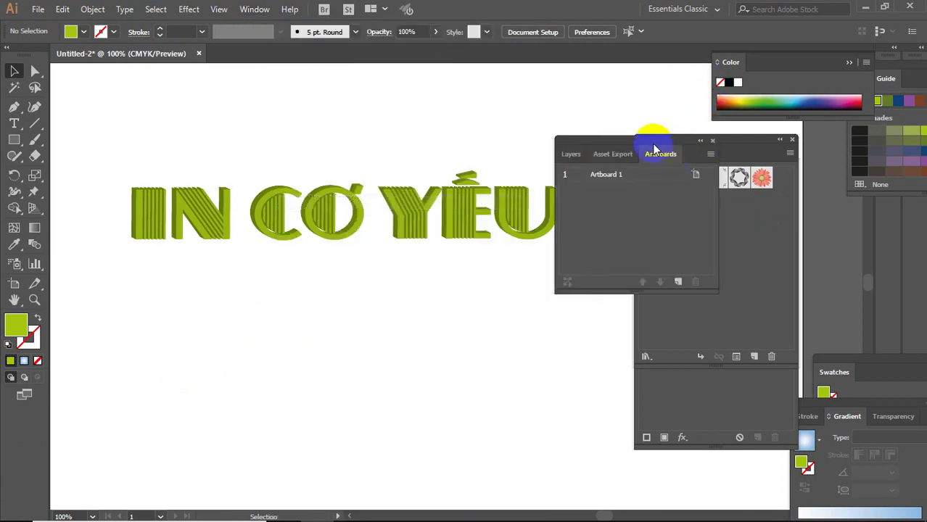
pyautogui.click(713, 141)
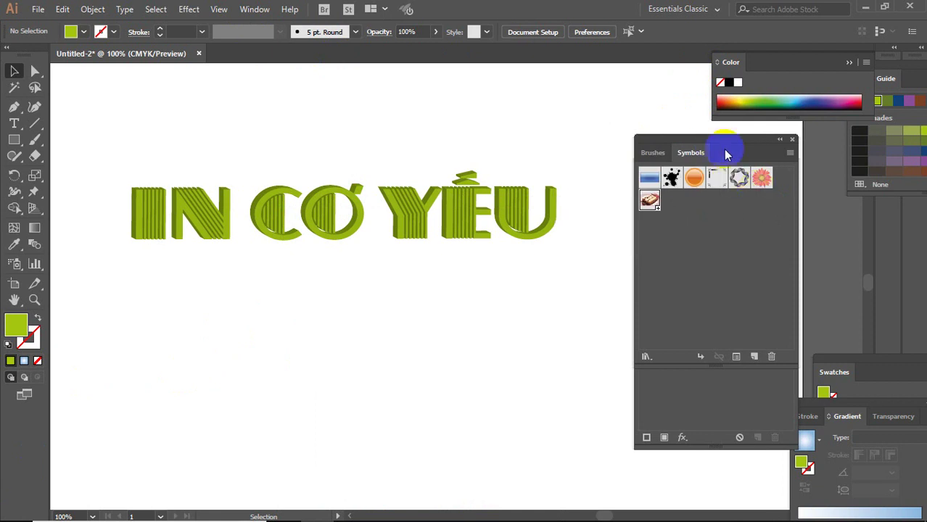
# Step: Pull out and close the Stroke/Gradient/Transparency group, then show the Appearance panel
pyautogui.moveTo(887, 410)
pyautogui.mouseDown()
pyautogui.moveTo(657, 269)
pyautogui.moveTo(709, 338)
pyautogui.mouseUp()
pyautogui.click(718, 333)
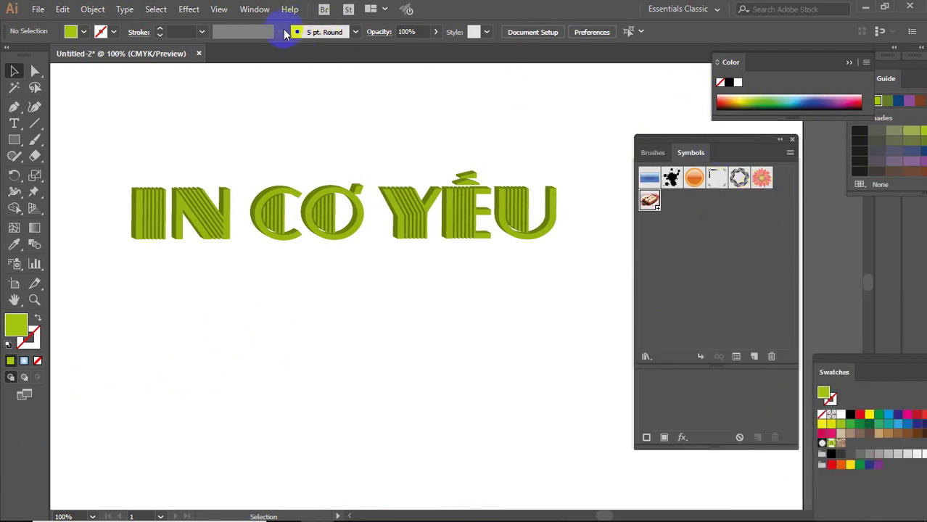
pyautogui.click(257, 13)
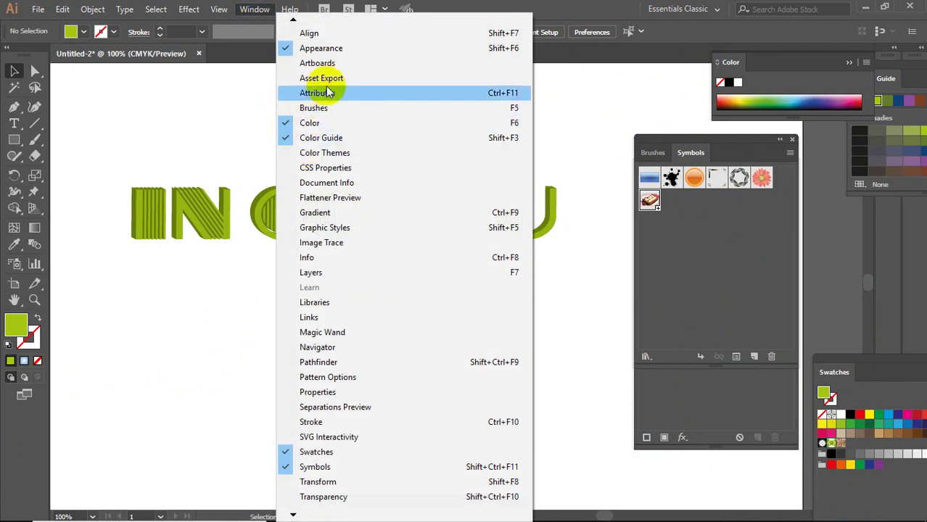
pyautogui.click(319, 48)
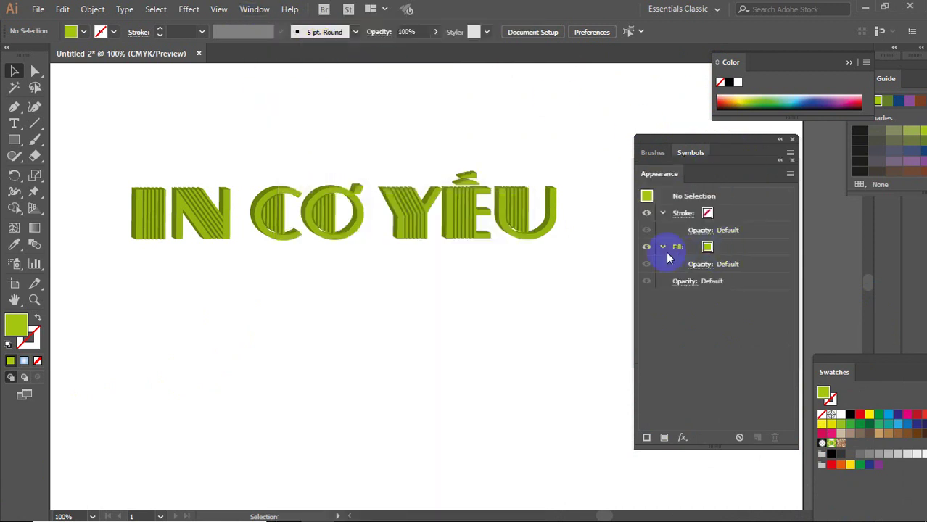
# Step: Select the heading and reopen its 3D Extrude & Bevel settings with Preview on
pyautogui.click(417, 219)
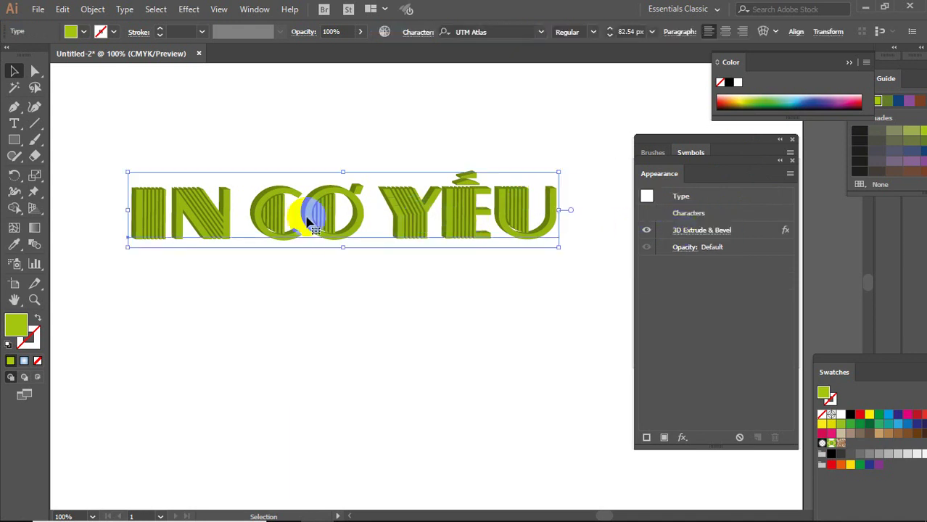
pyautogui.click(701, 232)
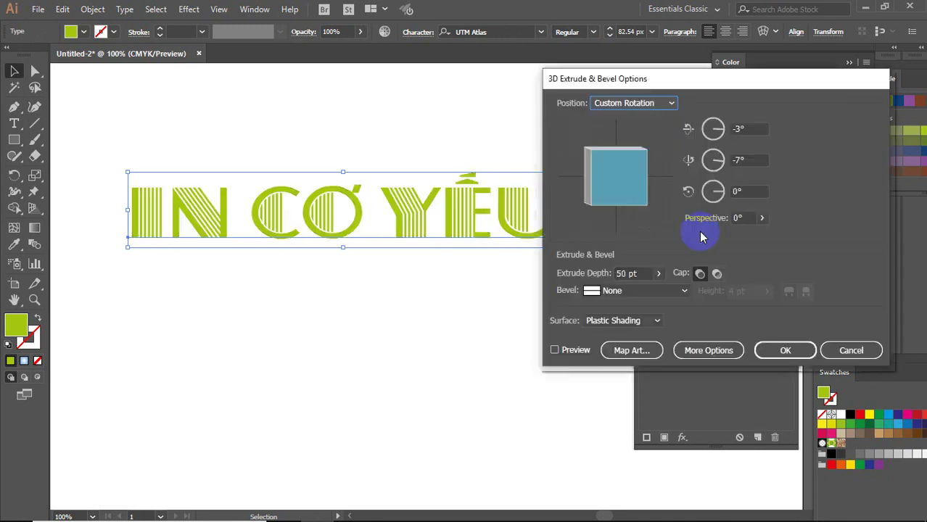
pyautogui.moveTo(733, 84); pyautogui.dragTo(605, 95)
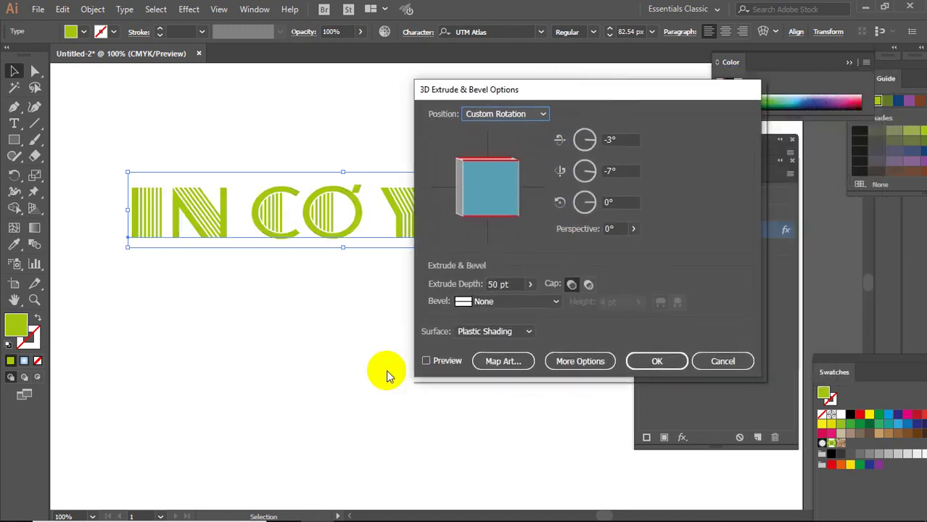
pyautogui.click(426, 362)
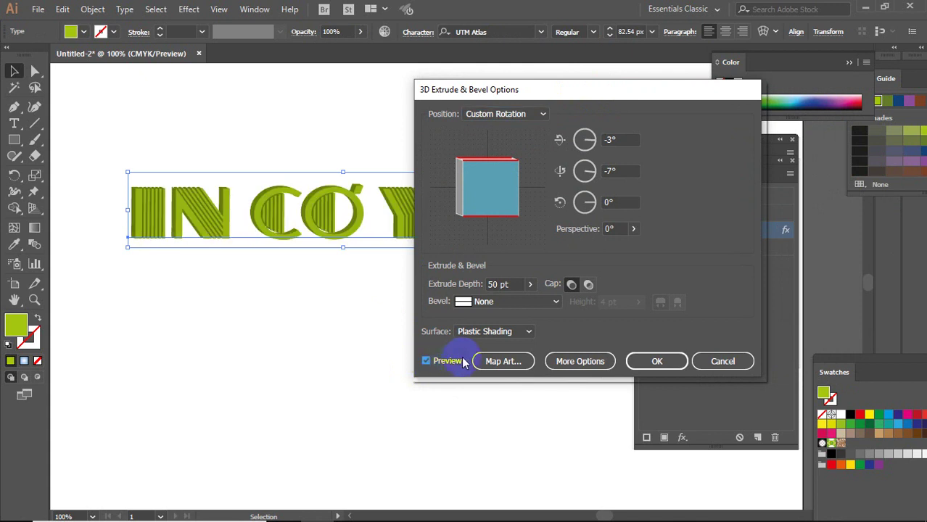
# Step: Open Map Art for the extruded lettering and map the cake New Symbol onto surface 1
pyautogui.click(506, 362)
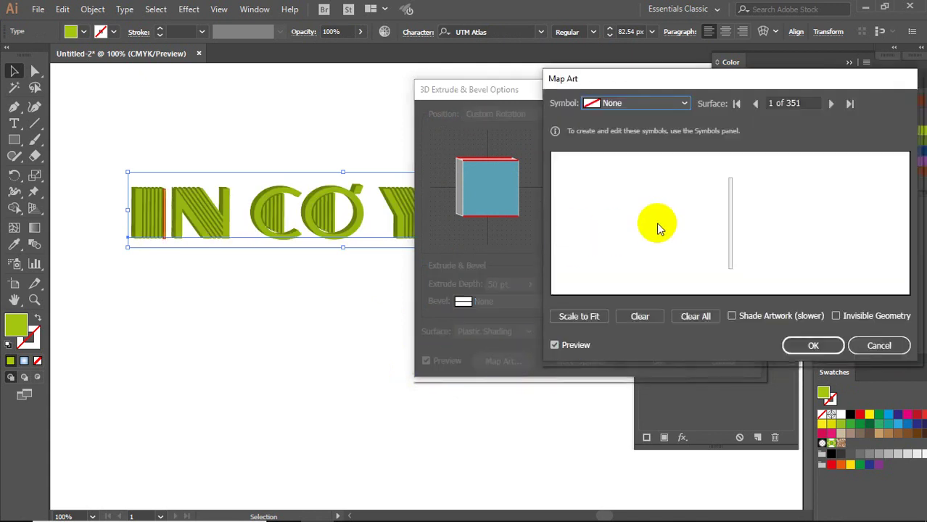
pyautogui.click(682, 104)
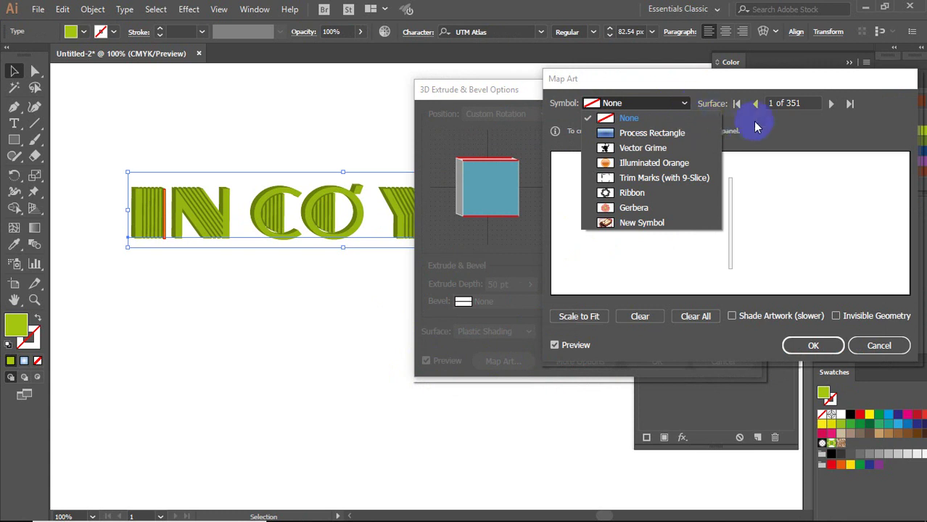
pyautogui.click(767, 129)
pyautogui.click(850, 103)
pyautogui.click(736, 103)
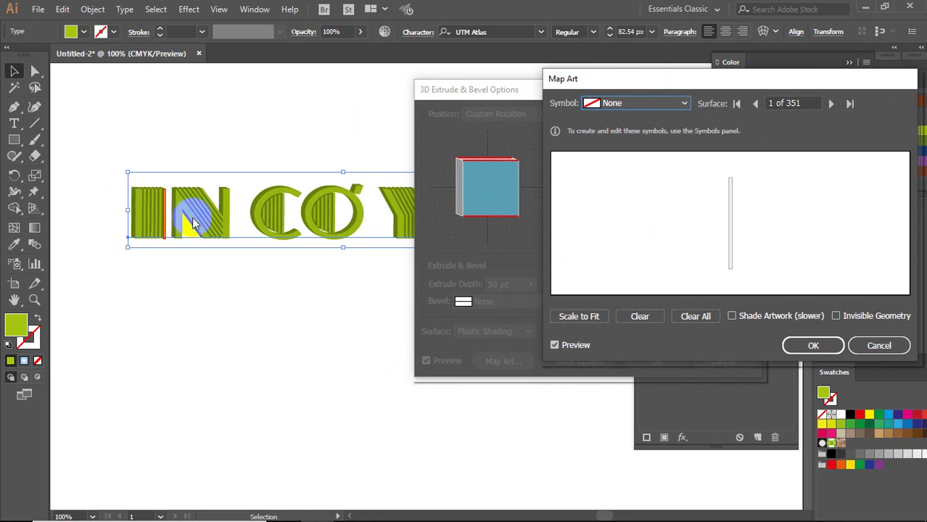
pyautogui.click(674, 103)
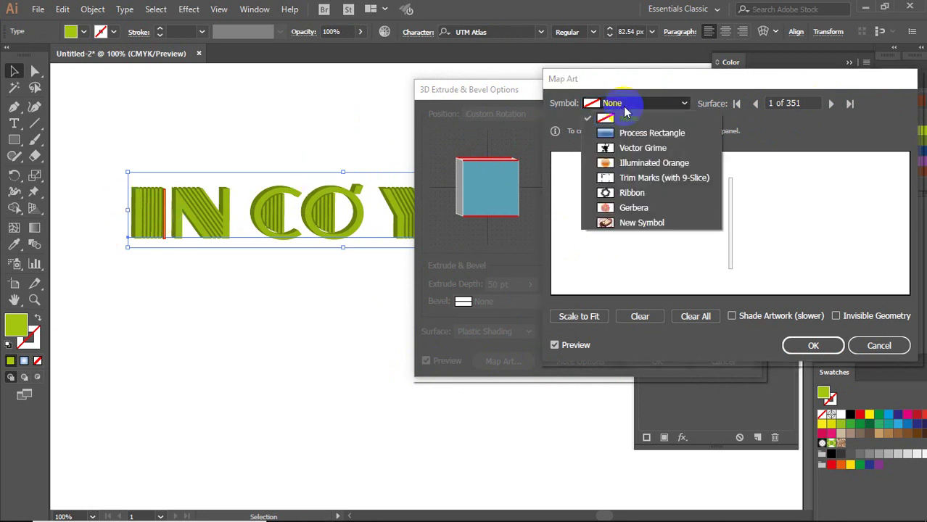
pyautogui.click(641, 223)
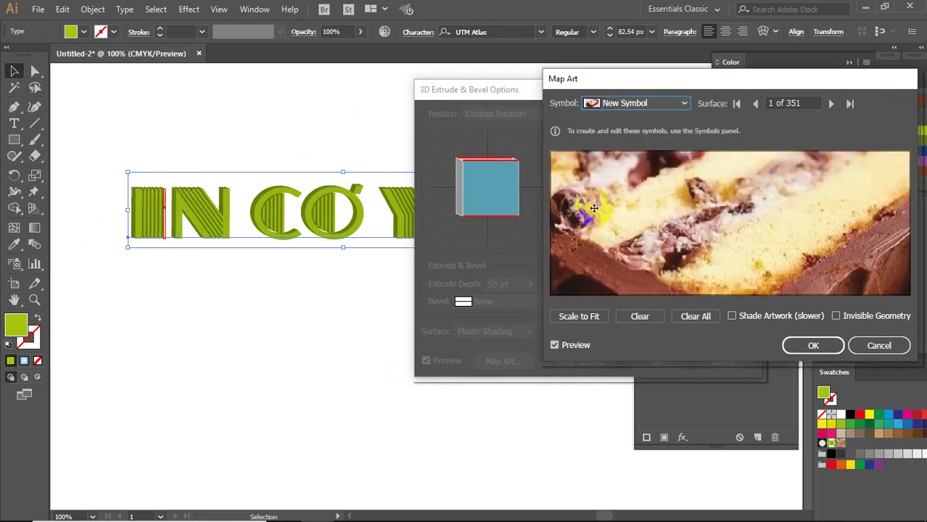
pyautogui.click(161, 187)
pyautogui.click(159, 240)
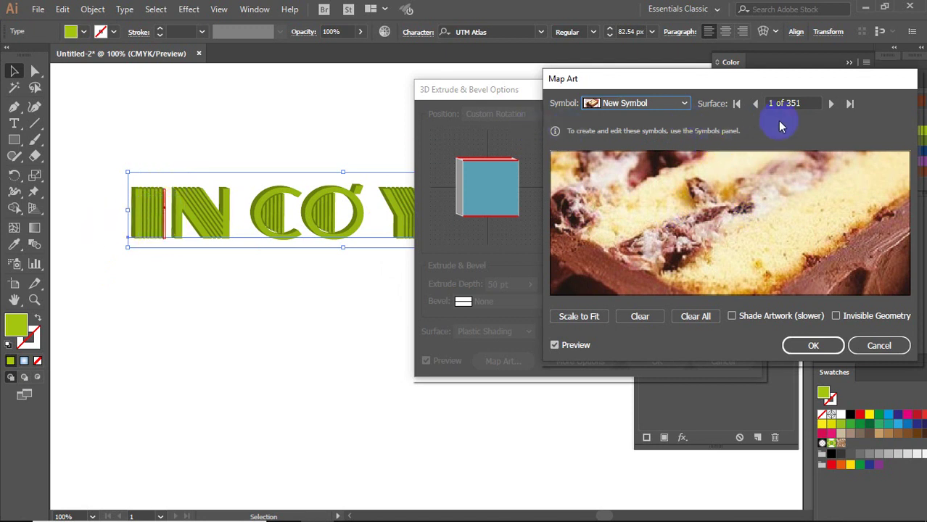
# Step: Map the cake New Symbol onto the next three surfaces, ending on surface 5
pyautogui.click(830, 105)
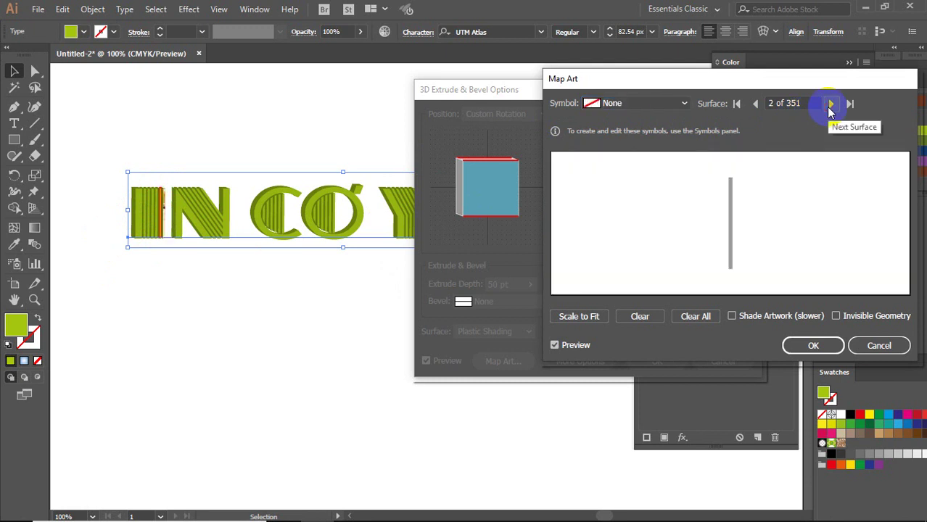
pyautogui.click(674, 108)
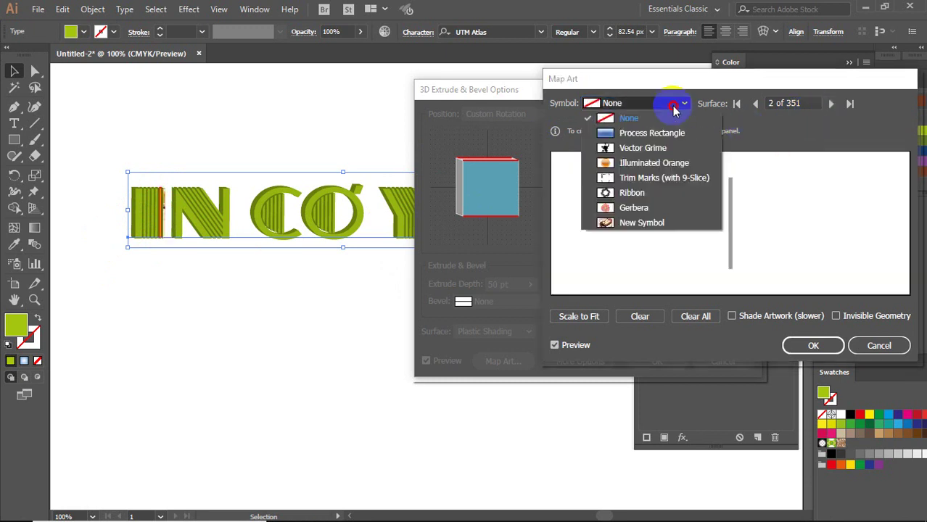
pyautogui.click(607, 227)
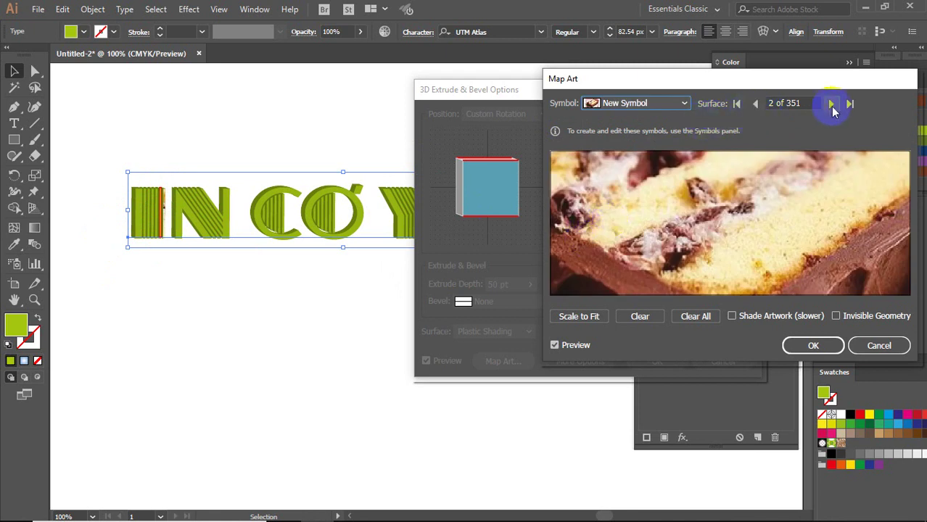
pyautogui.click(831, 104)
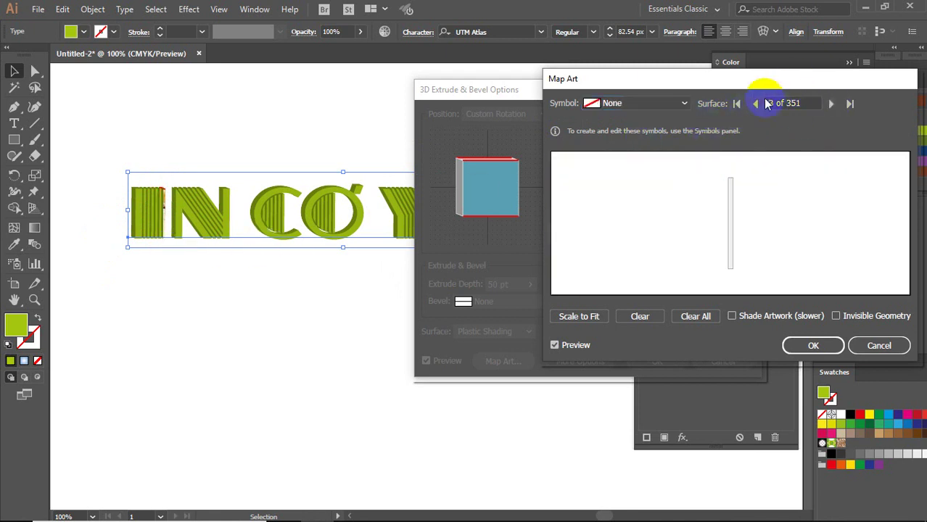
pyautogui.click(684, 103)
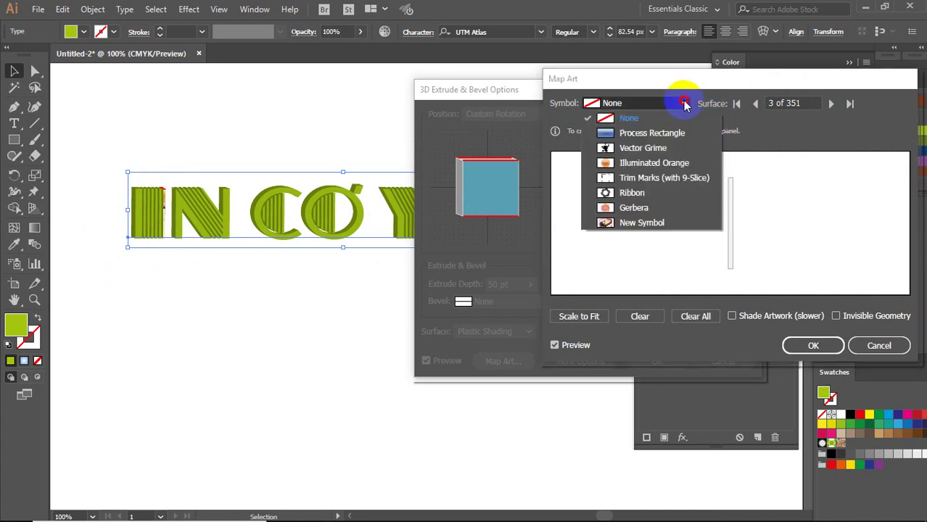
pyautogui.click(605, 221)
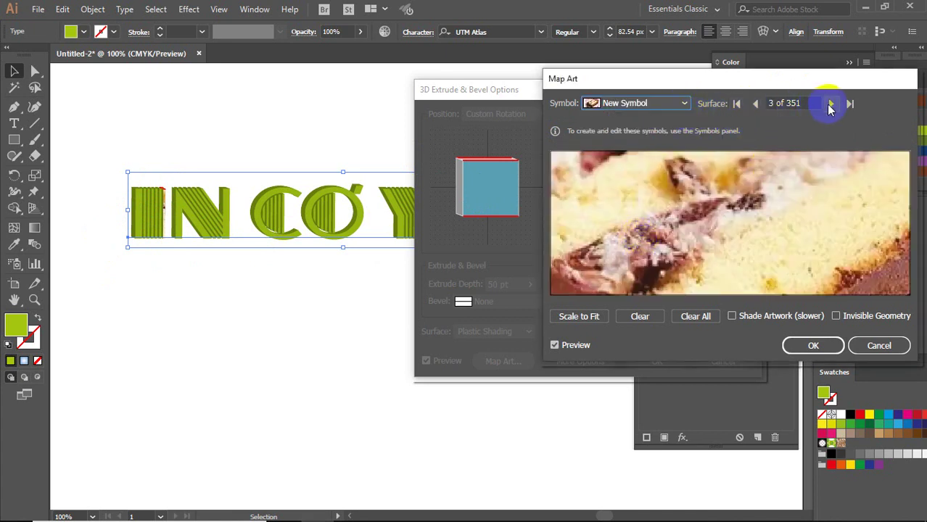
pyautogui.click(831, 106)
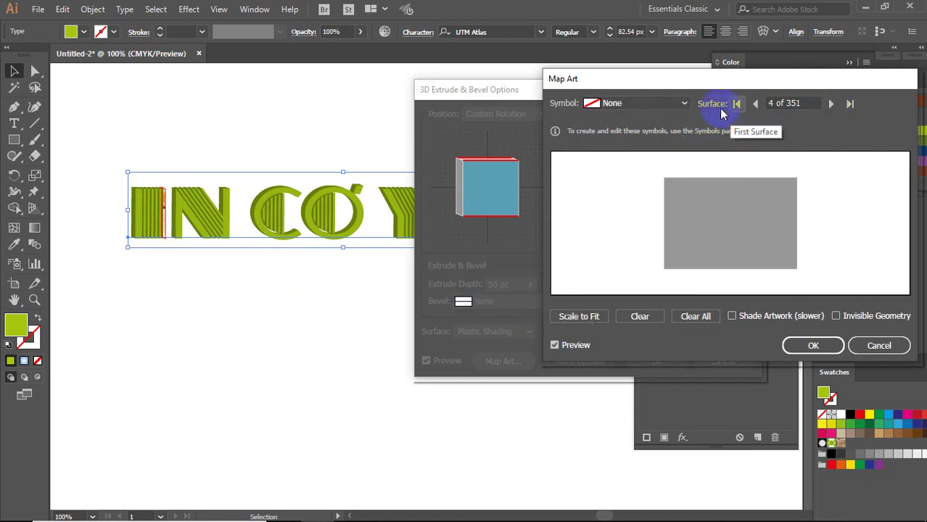
pyautogui.click(683, 103)
pyautogui.click(607, 222)
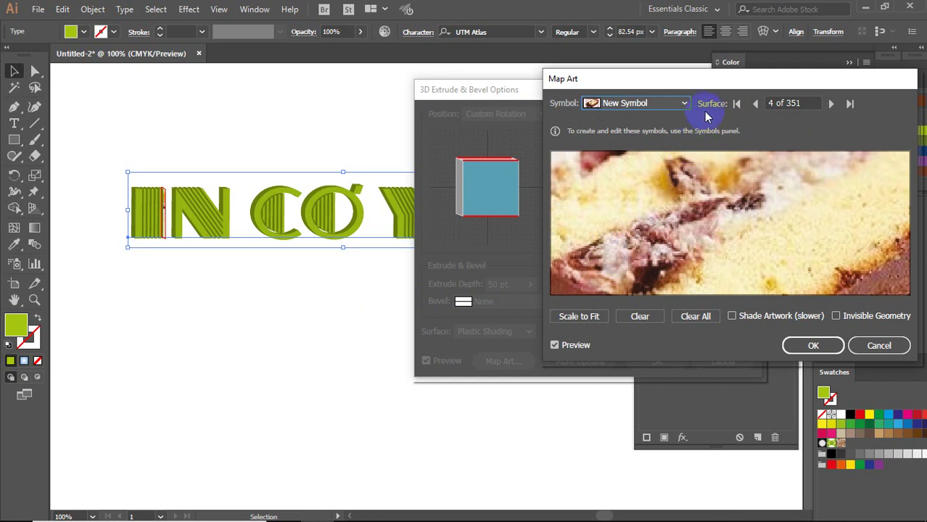
pyautogui.click(831, 104)
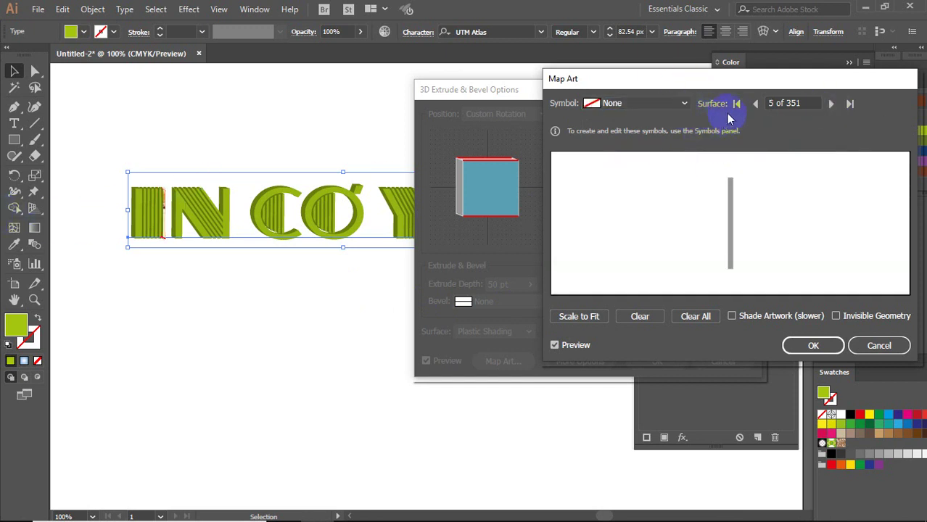
# Step: Map the cake New Symbol onto three more surfaces, skipping the ones in between
pyautogui.click(684, 103)
pyautogui.click(608, 222)
pyautogui.click(832, 104)
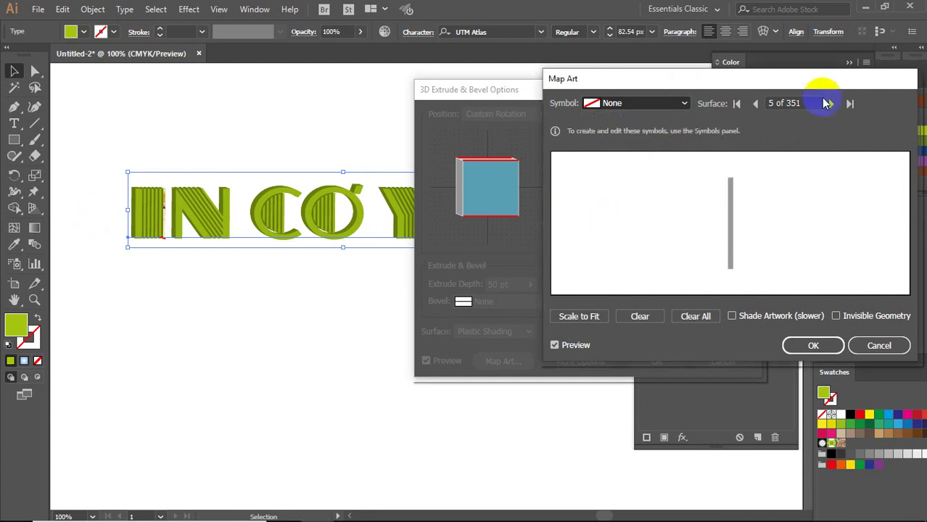
pyautogui.click(831, 105)
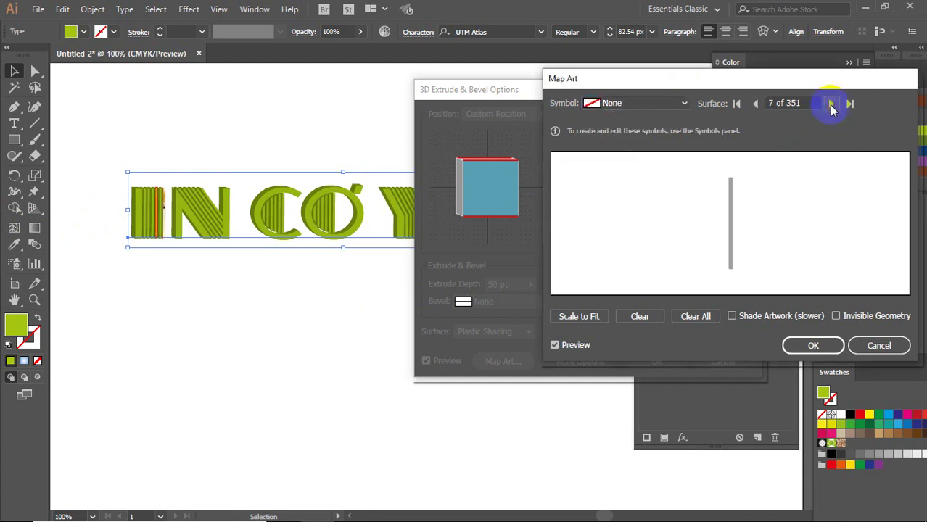
pyautogui.click(832, 105)
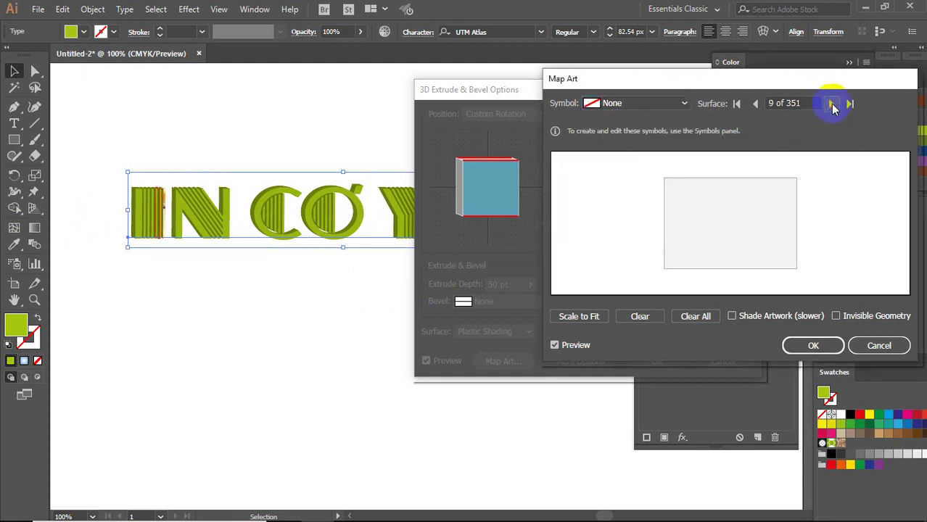
pyautogui.click(679, 103)
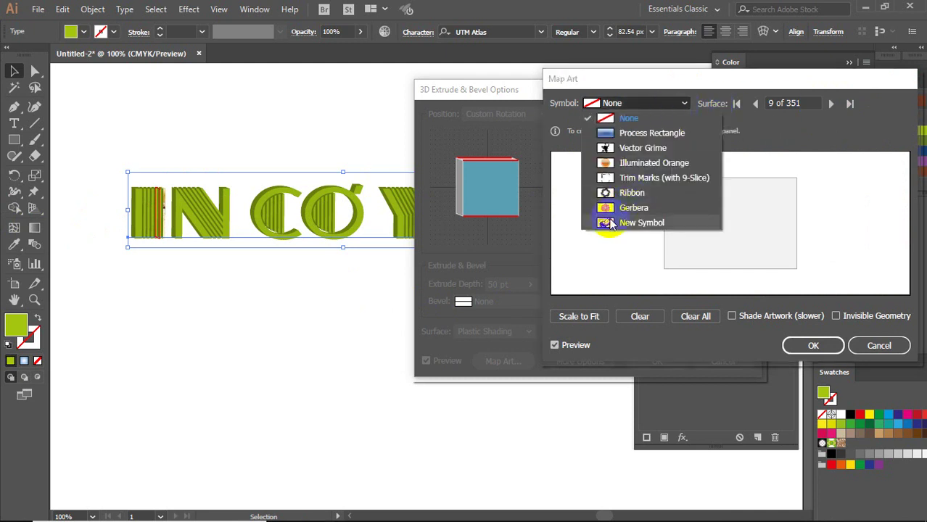
pyautogui.click(613, 222)
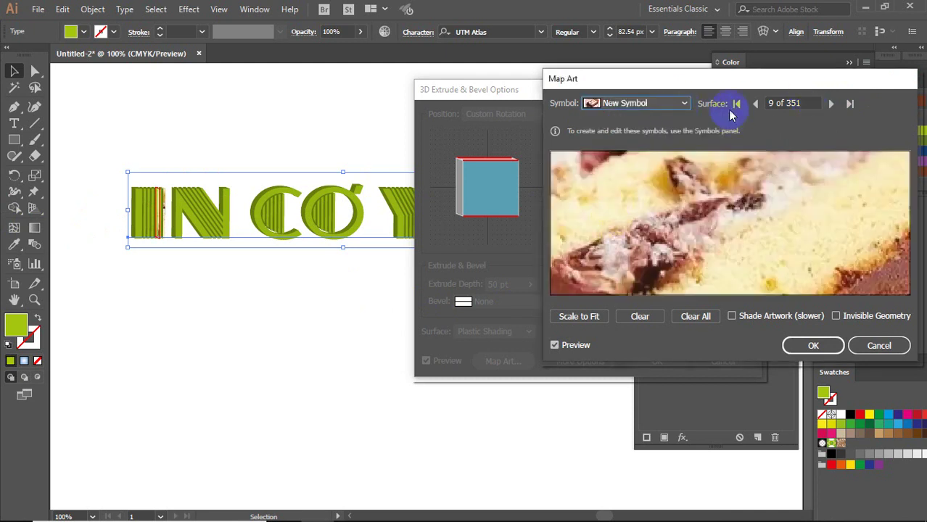
pyautogui.click(831, 106)
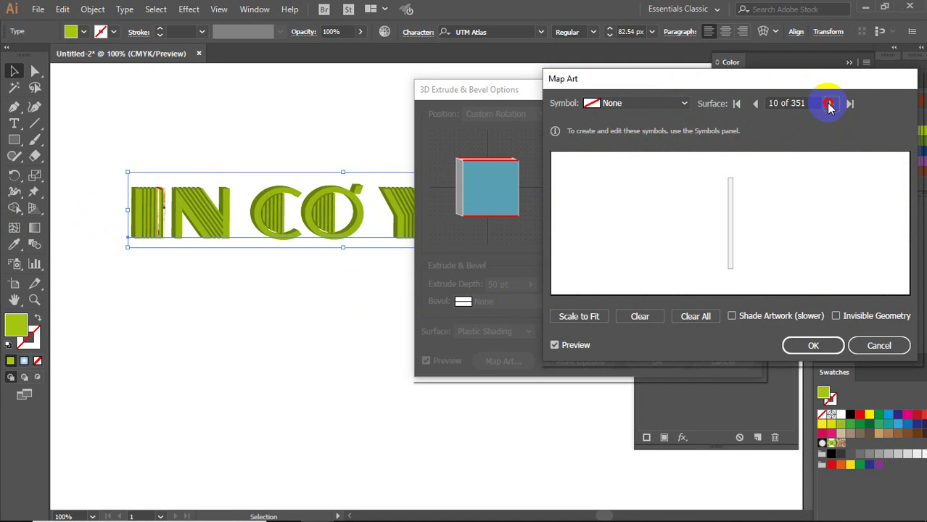
pyautogui.click(830, 106)
pyautogui.click(830, 106)
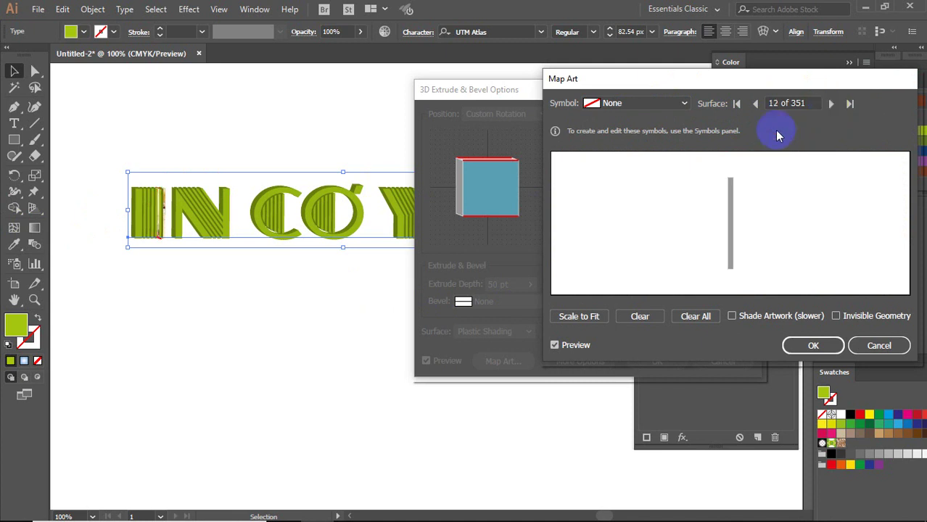
pyautogui.click(680, 105)
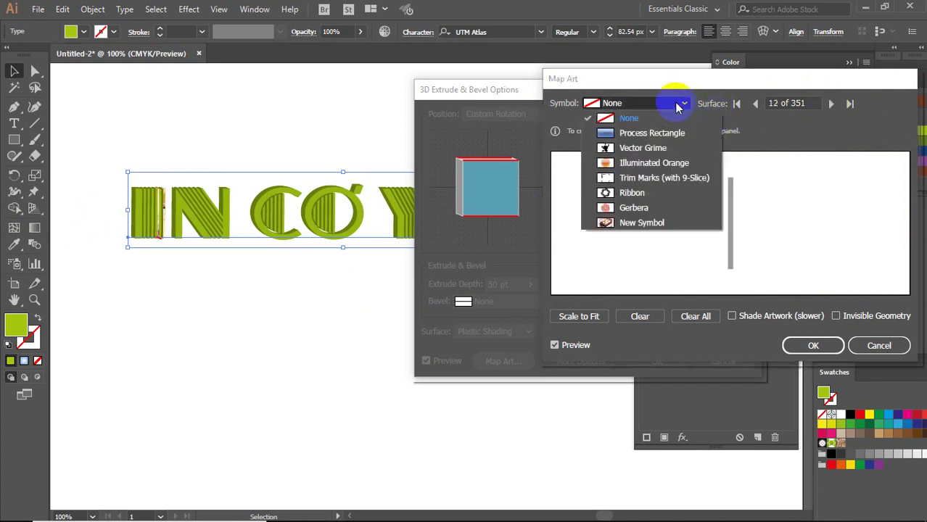
pyautogui.click(593, 222)
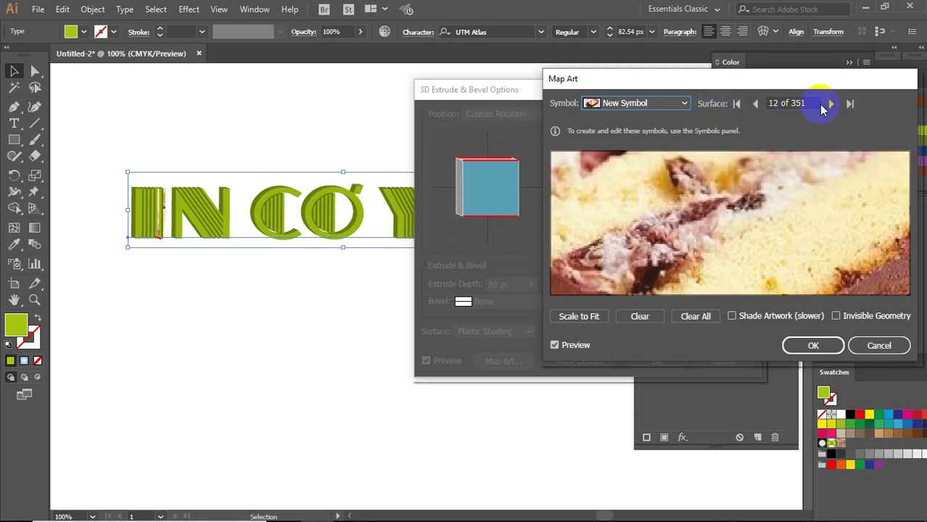
pyautogui.click(831, 105)
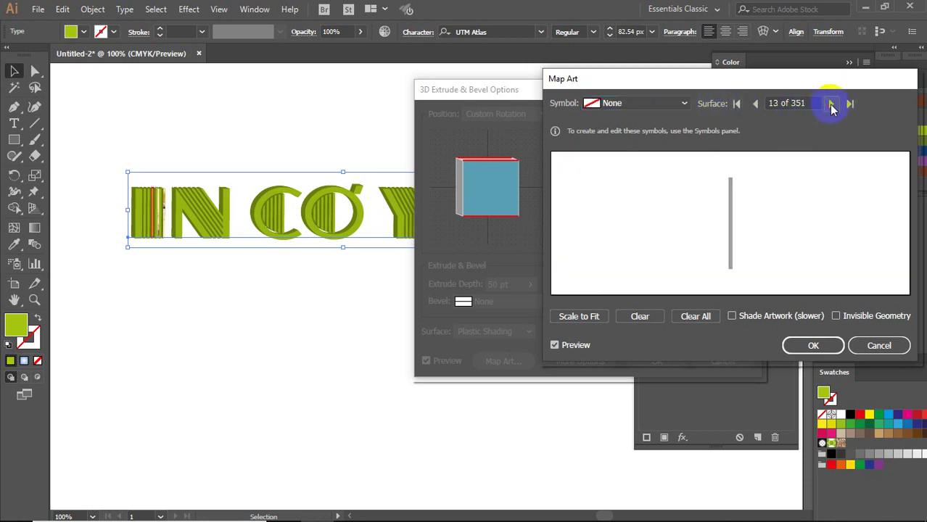
# Step: Map the cake New Symbol onto five consecutive surfaces of the lettering
pyautogui.click(684, 108)
pyautogui.click(611, 234)
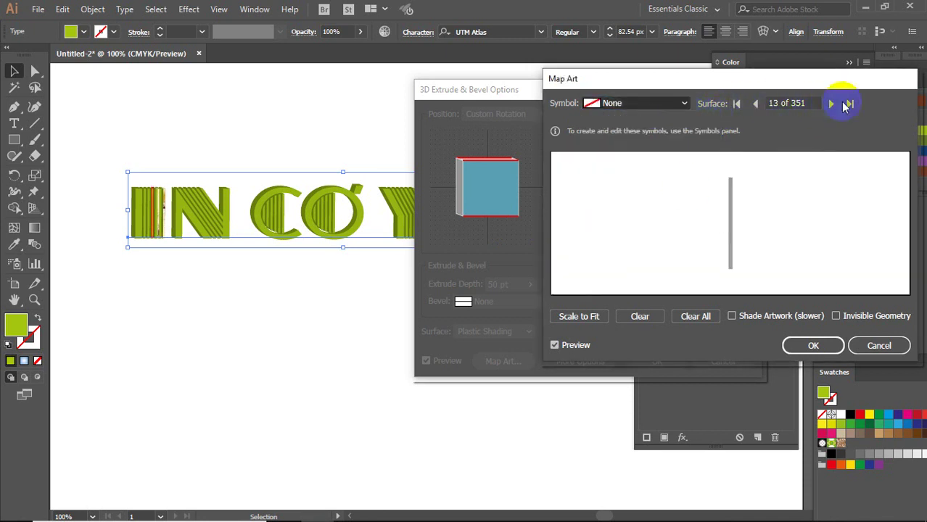
pyautogui.click(831, 104)
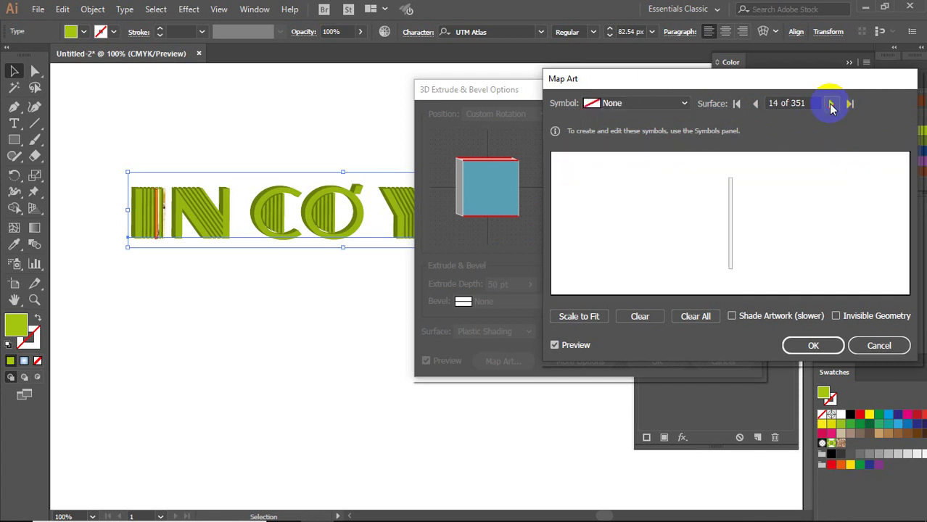
pyautogui.click(684, 108)
pyautogui.click(621, 224)
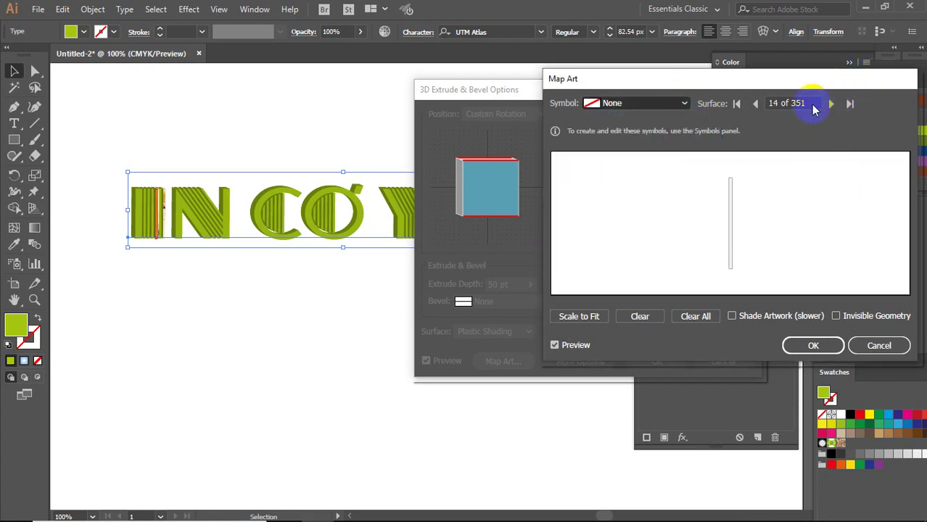
pyautogui.click(831, 104)
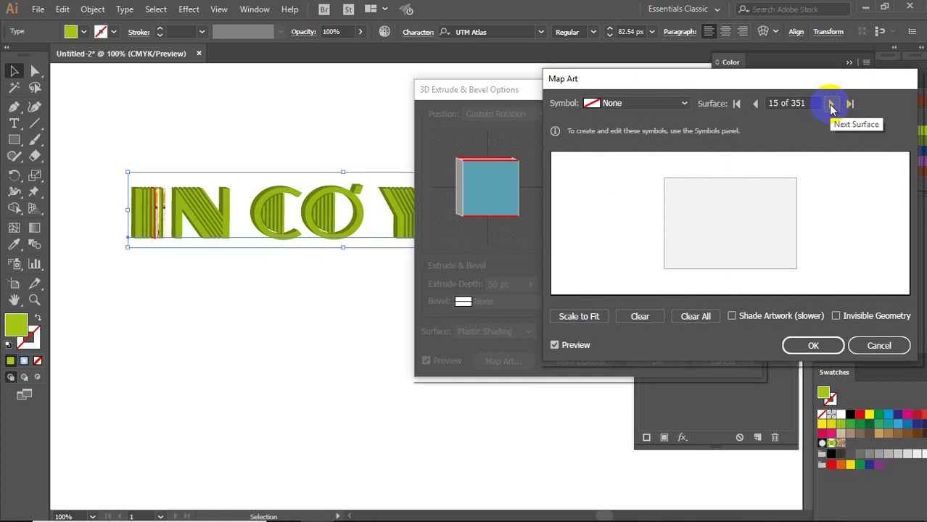
pyautogui.click(668, 103)
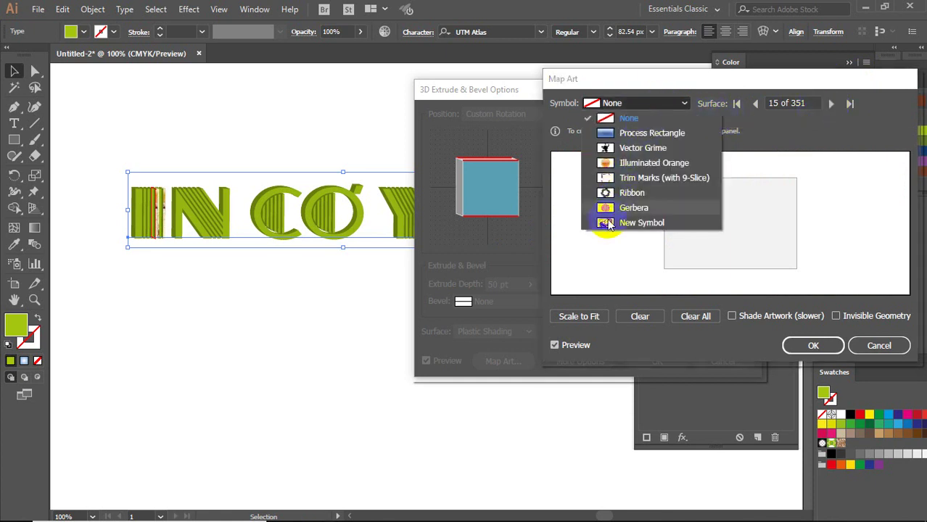
pyautogui.click(606, 225)
pyautogui.click(833, 104)
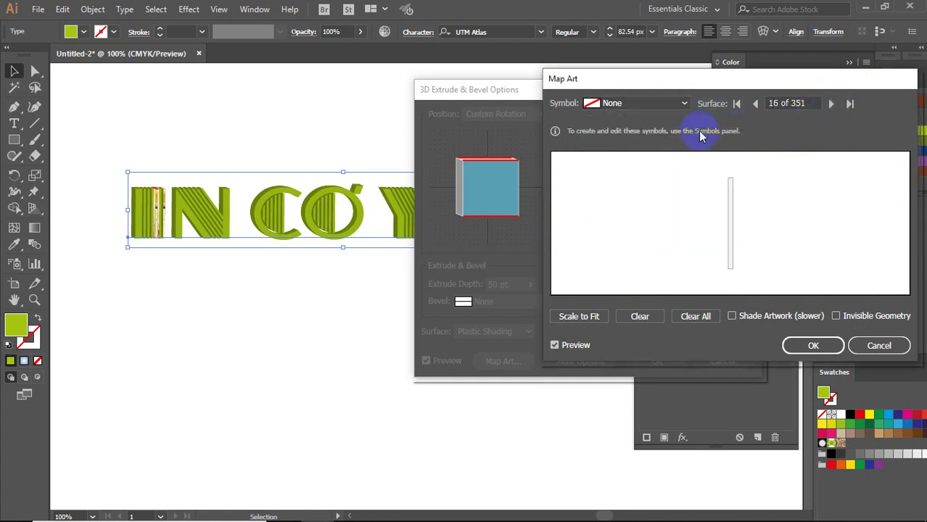
pyautogui.click(655, 103)
pyautogui.click(610, 223)
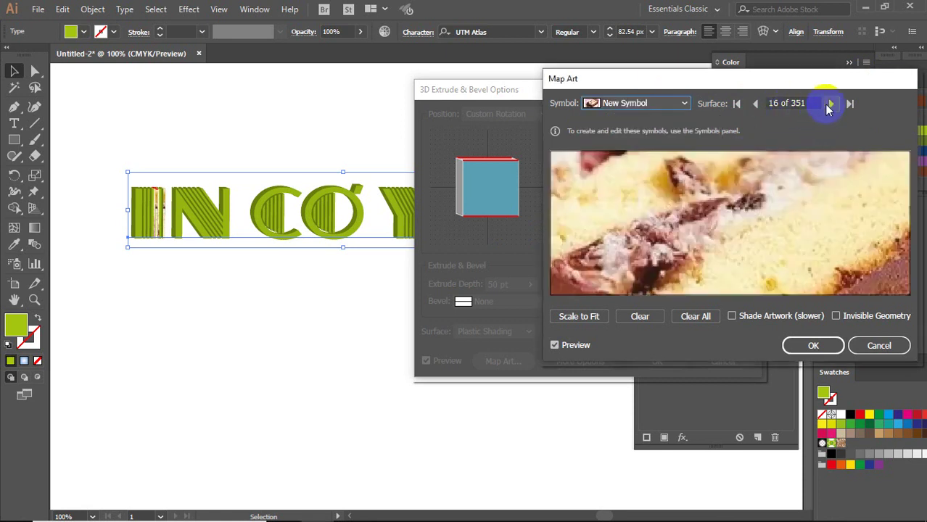
pyautogui.click(832, 104)
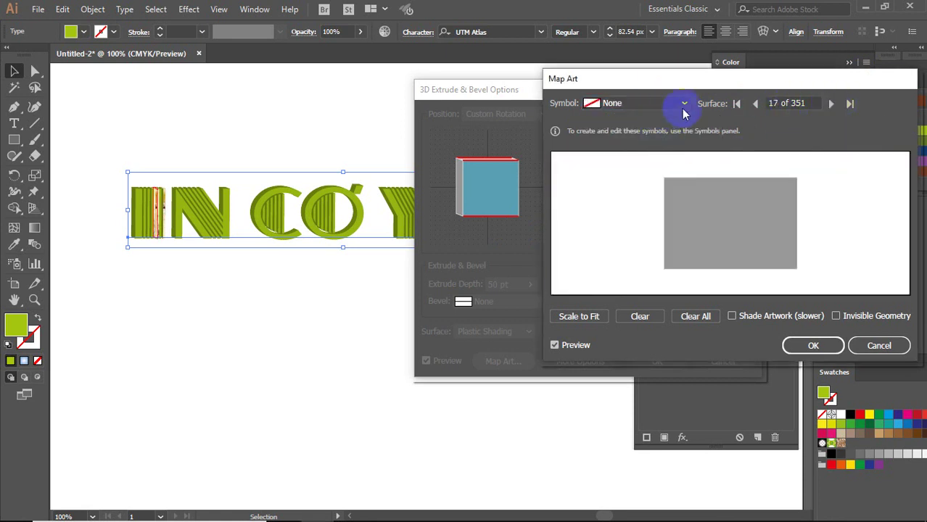
pyautogui.click(688, 109)
pyautogui.click(618, 222)
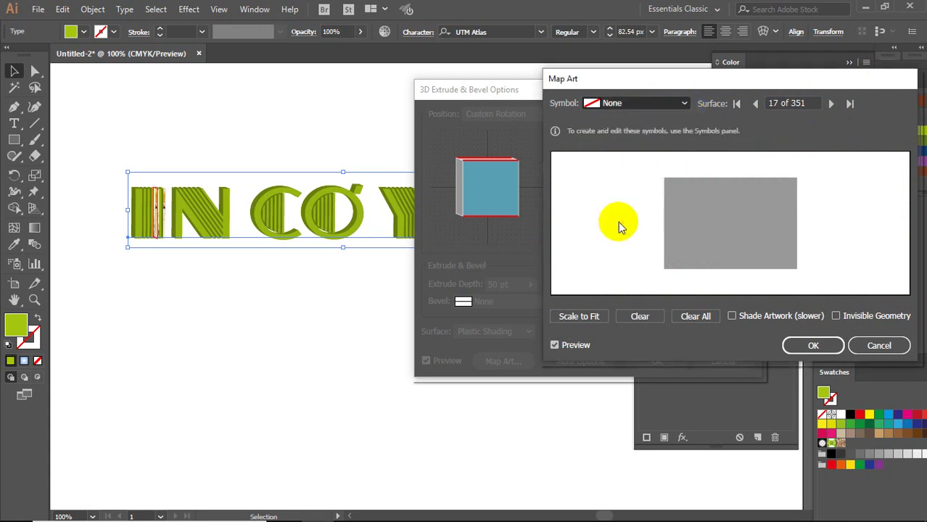
pyautogui.click(832, 104)
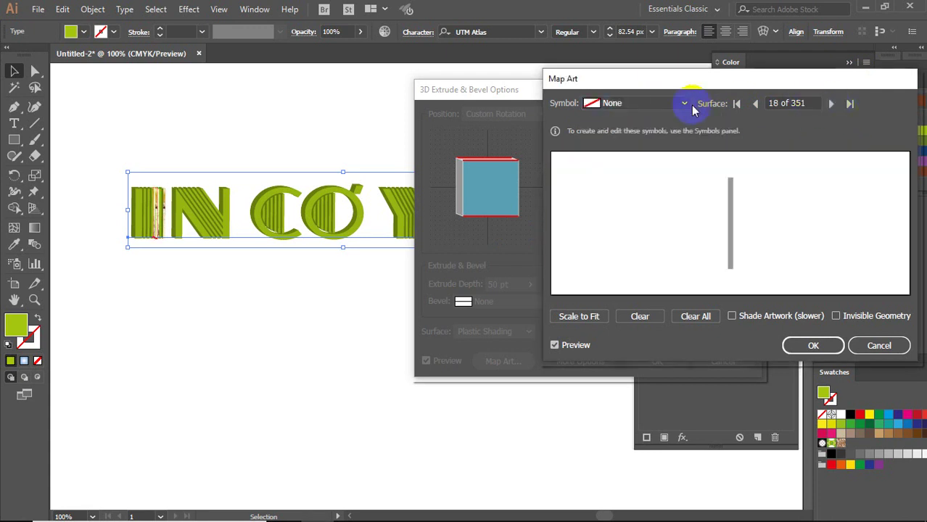
# Step: Continue mapping the cake New Symbol onto successive surfaces up to surface 21
pyautogui.click(660, 103)
pyautogui.click(599, 225)
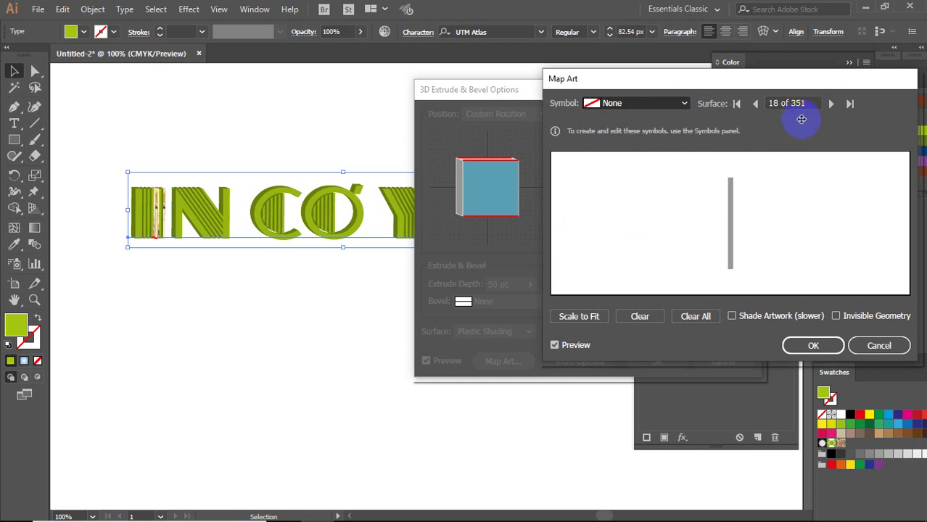
pyautogui.click(832, 105)
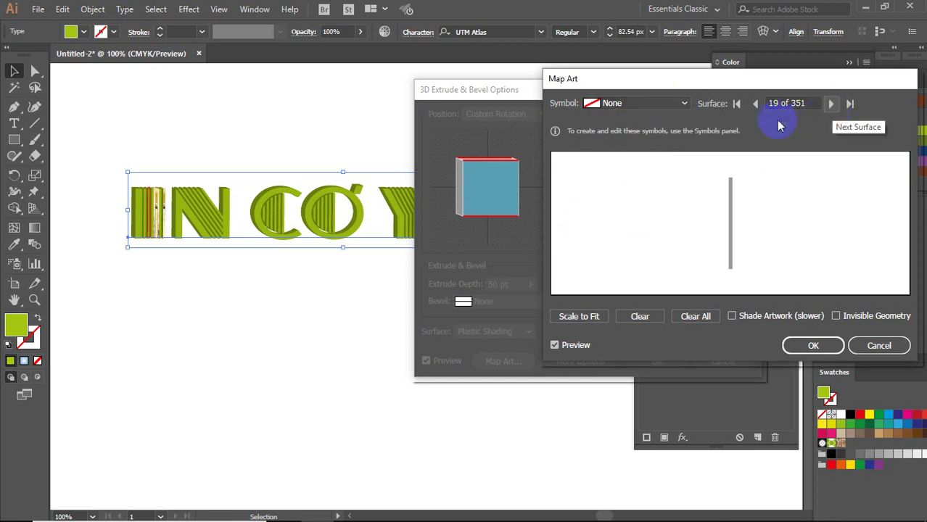
pyautogui.click(668, 104)
pyautogui.click(613, 225)
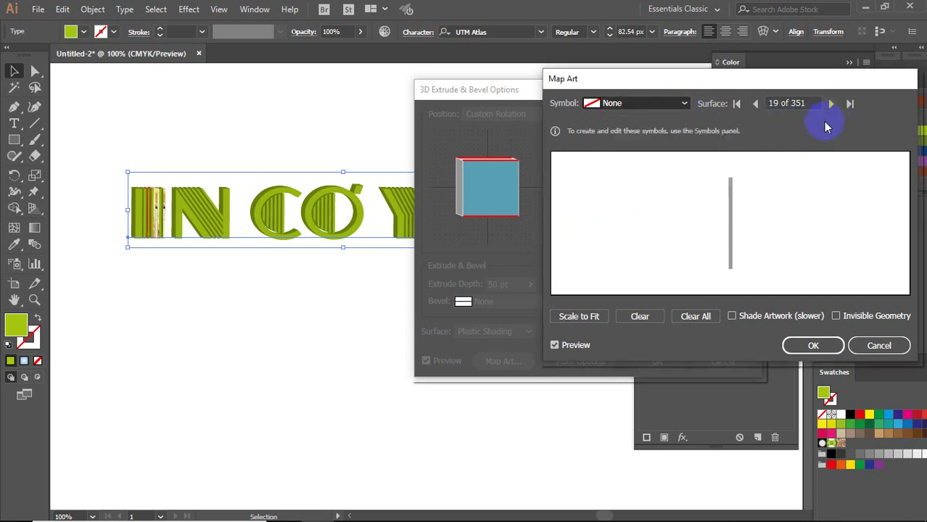
pyautogui.click(832, 105)
pyautogui.click(679, 104)
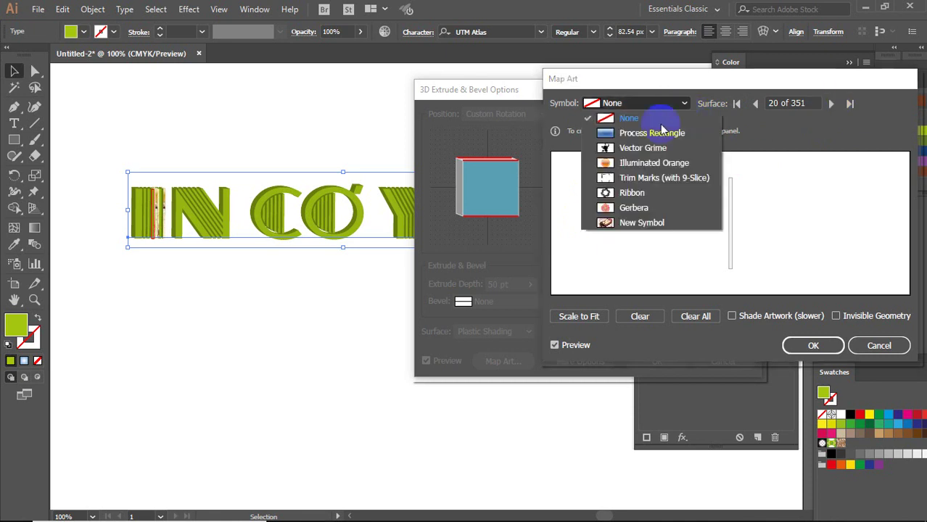
pyautogui.click(621, 228)
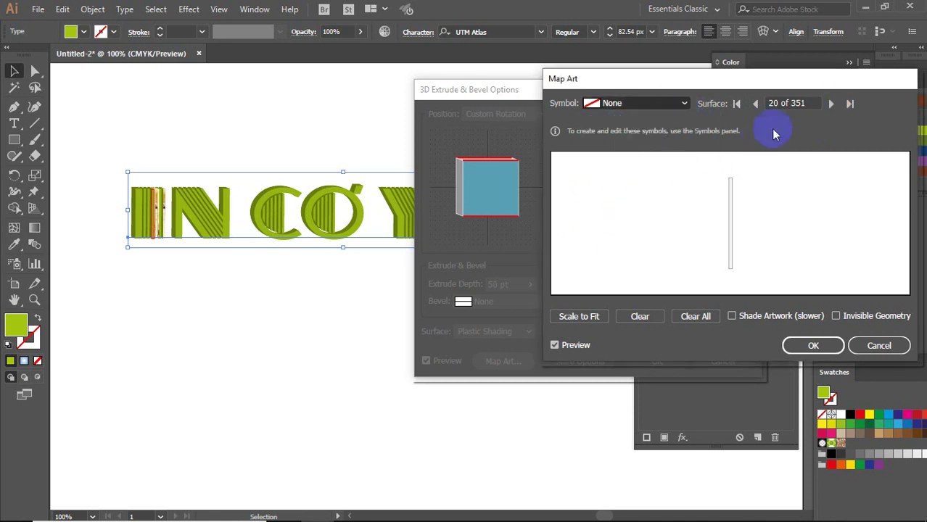
pyautogui.click(832, 104)
pyautogui.click(674, 103)
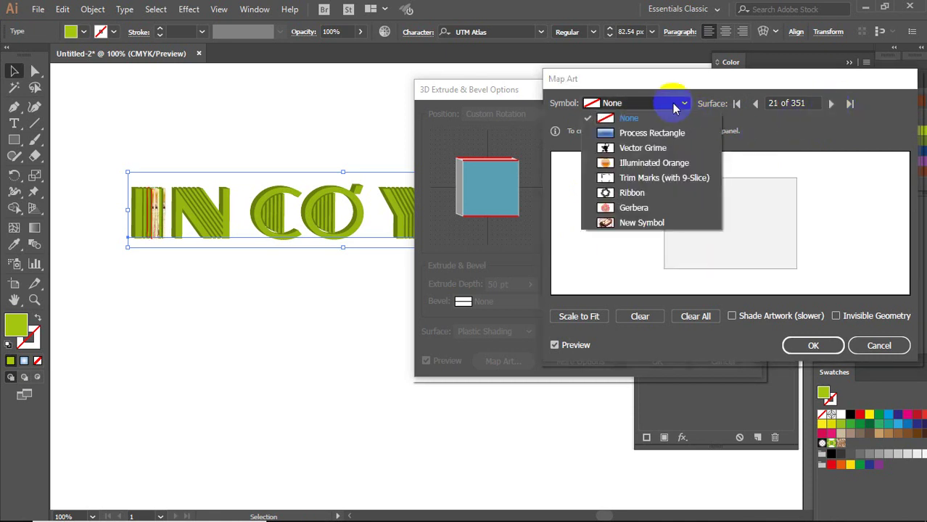
pyautogui.click(602, 223)
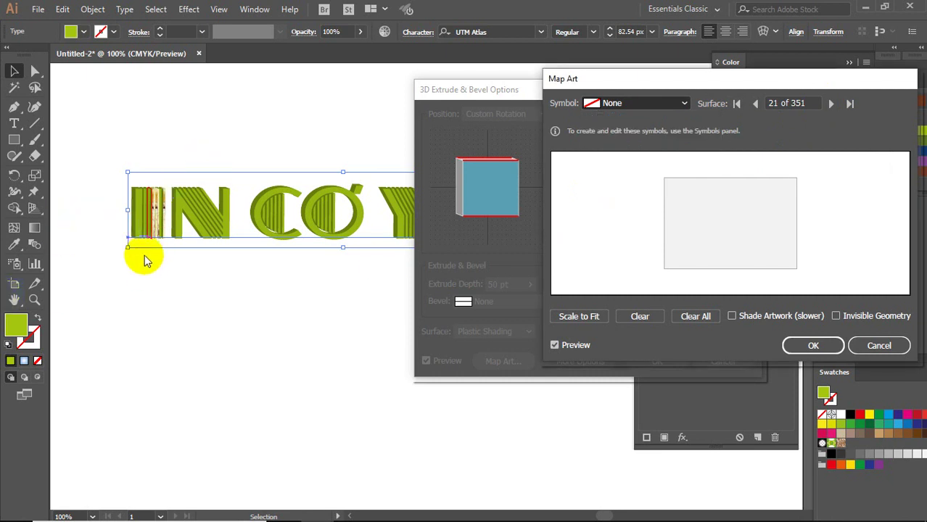
pyautogui.press('Down')
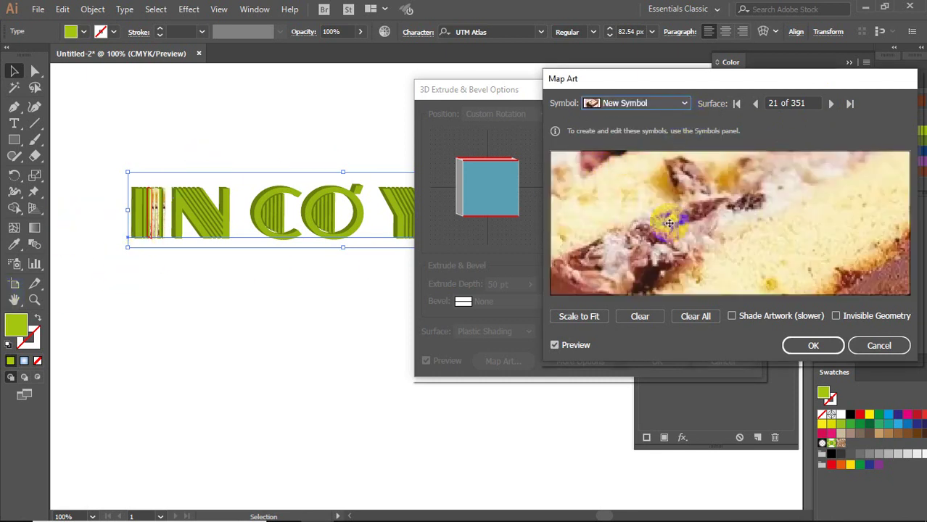
pyautogui.click(681, 104)
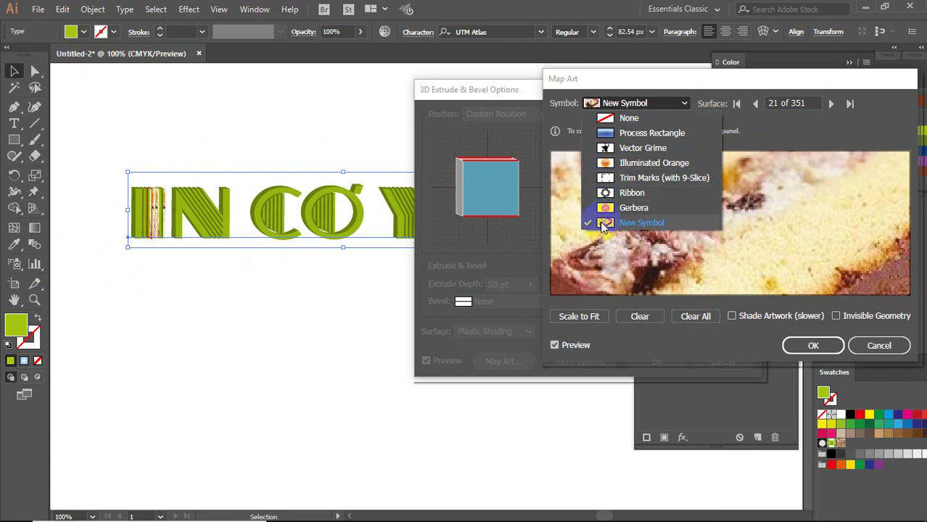
pyautogui.click(600, 222)
# Step: Map the cake New Symbol onto surfaces 22, 23 and 24
pyautogui.click(831, 103)
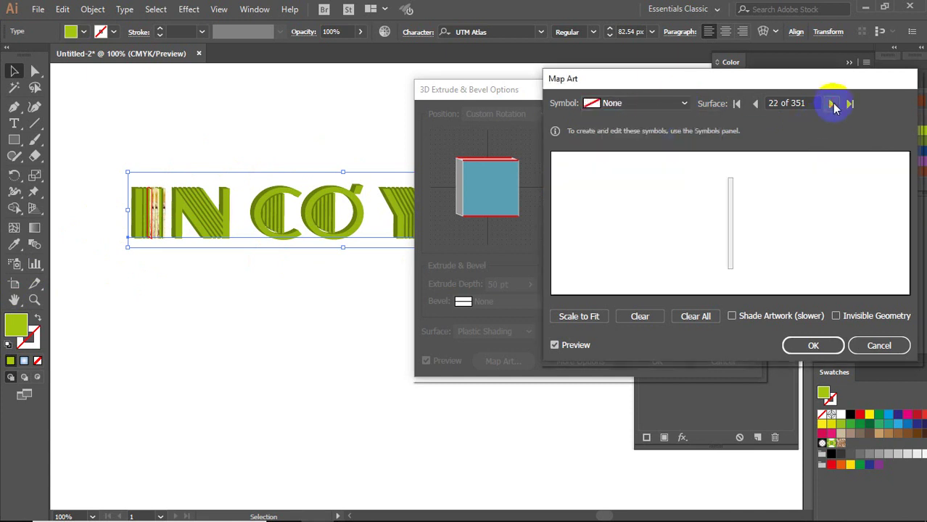
pyautogui.click(684, 104)
pyautogui.click(612, 225)
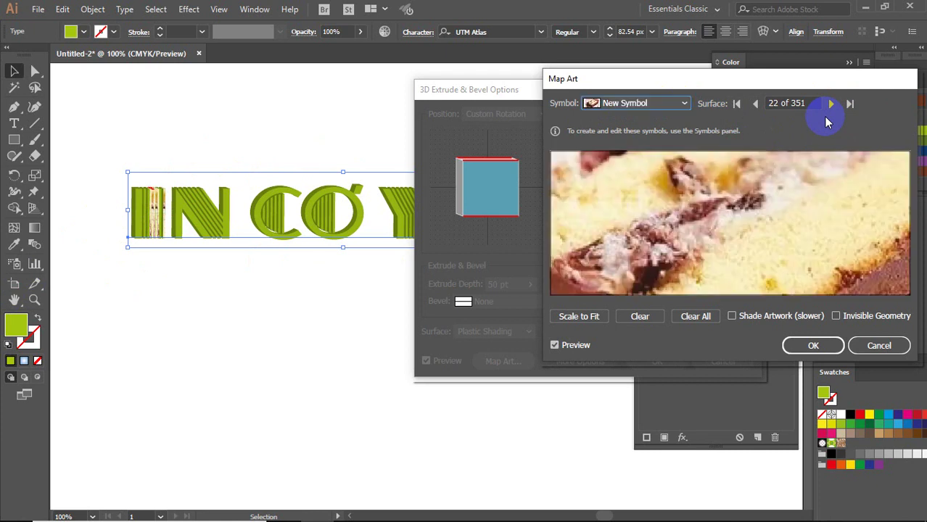
pyautogui.click(831, 103)
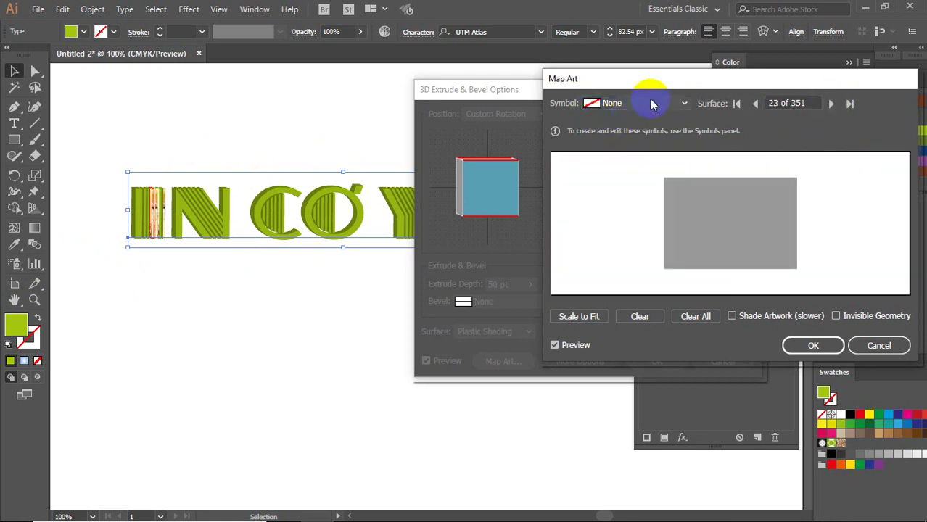
pyautogui.click(649, 103)
pyautogui.click(608, 224)
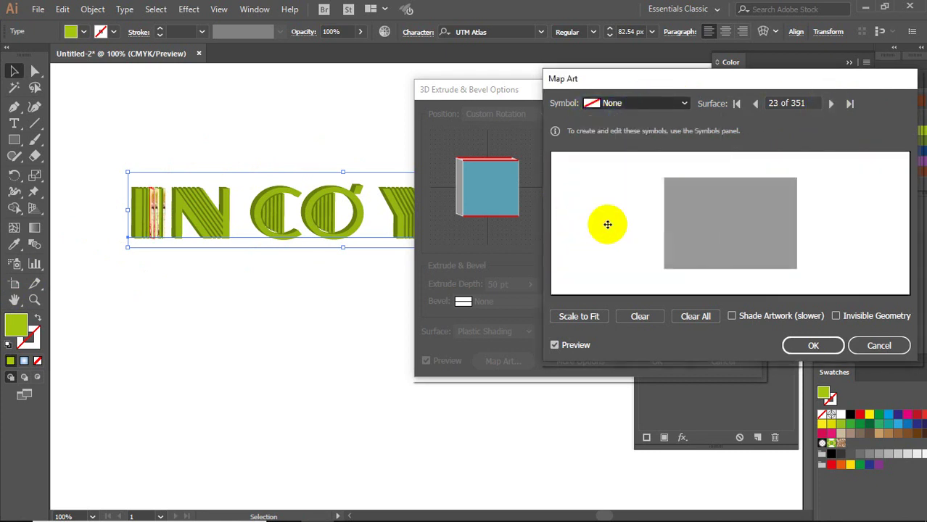
pyautogui.click(831, 103)
pyautogui.click(641, 102)
pyautogui.click(606, 224)
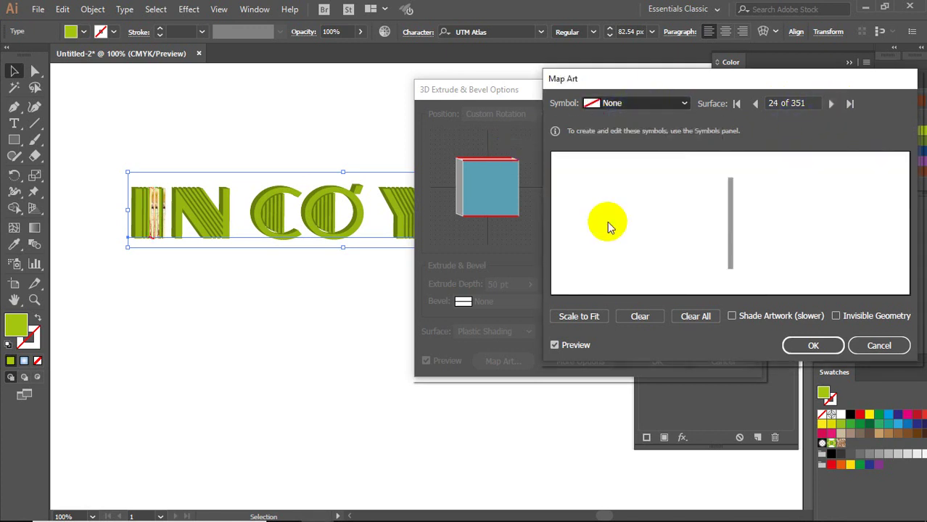
pyautogui.click(676, 106)
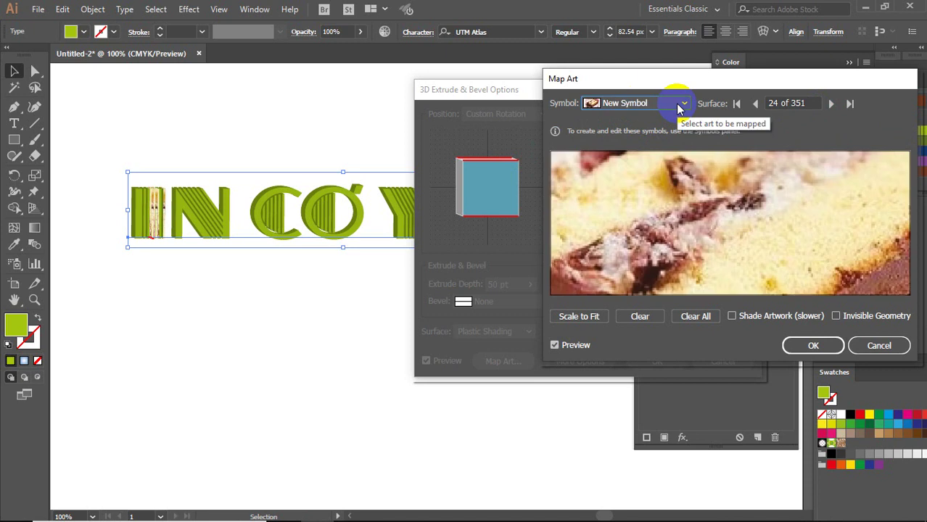
pyautogui.click(679, 106)
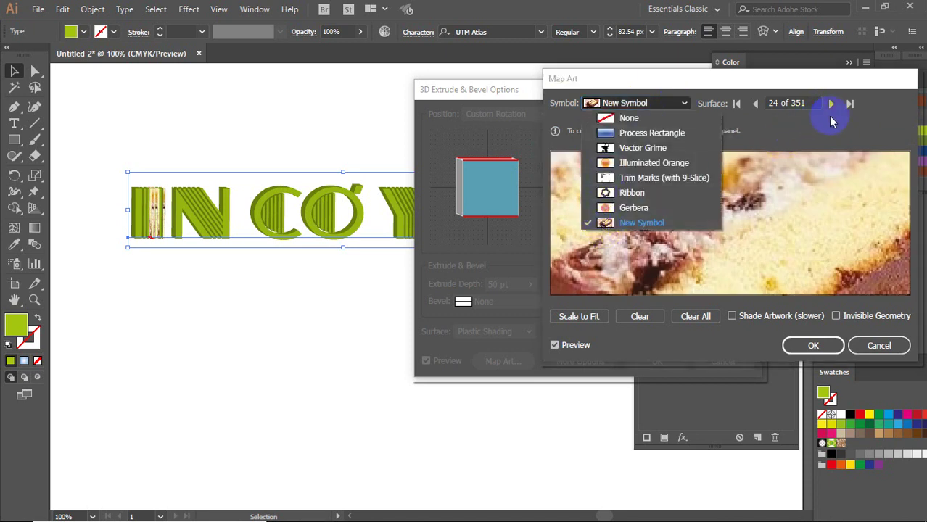
pyautogui.click(831, 105)
# Step: Map the cake New Symbol onto surfaces 25, 26, 27 and 28
pyautogui.click(831, 105)
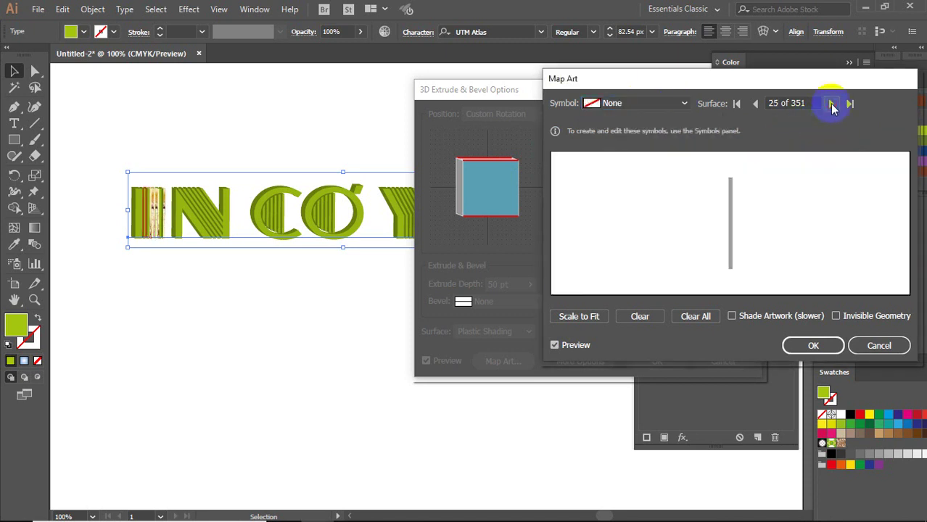
pyautogui.click(666, 104)
pyautogui.click(607, 220)
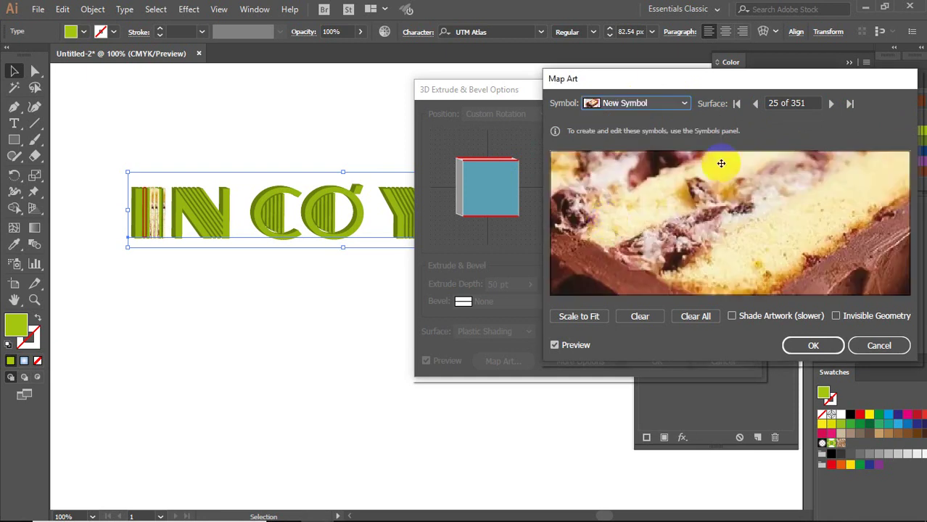
pyautogui.click(830, 104)
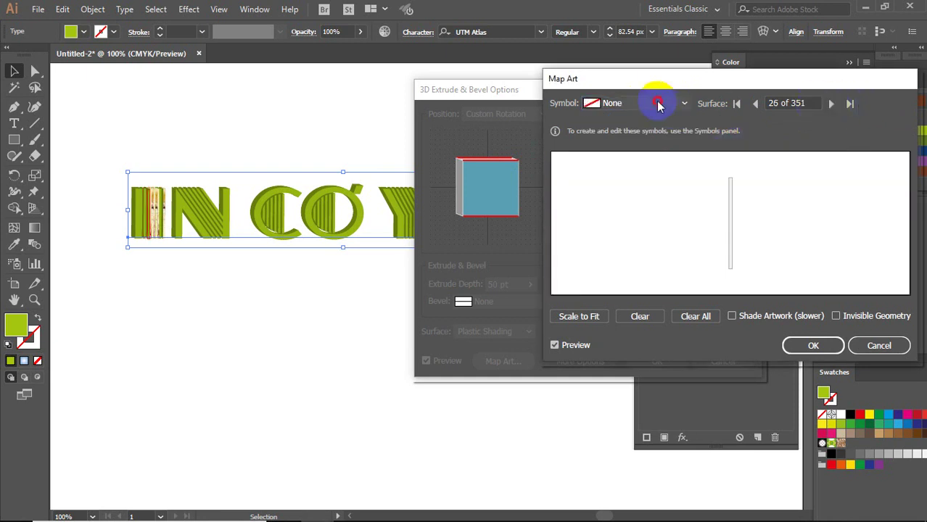
pyautogui.click(658, 104)
pyautogui.click(601, 224)
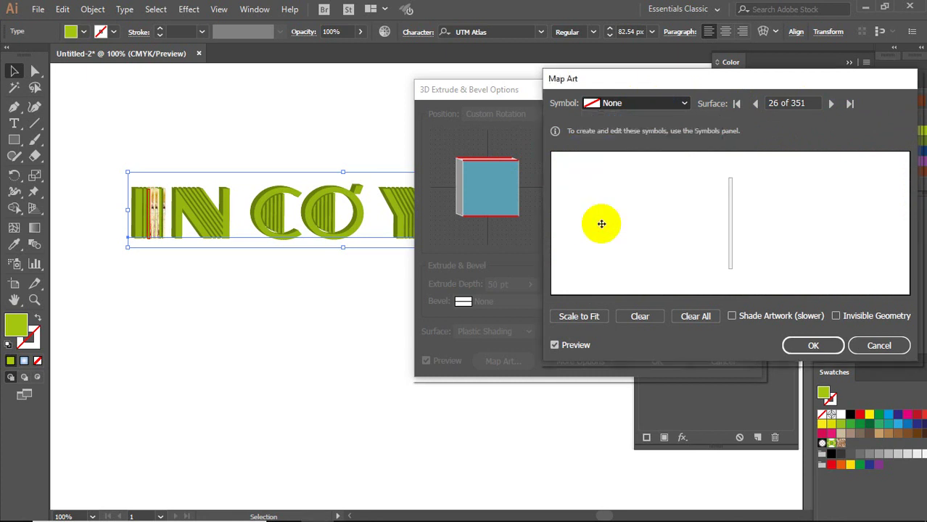
pyautogui.click(832, 104)
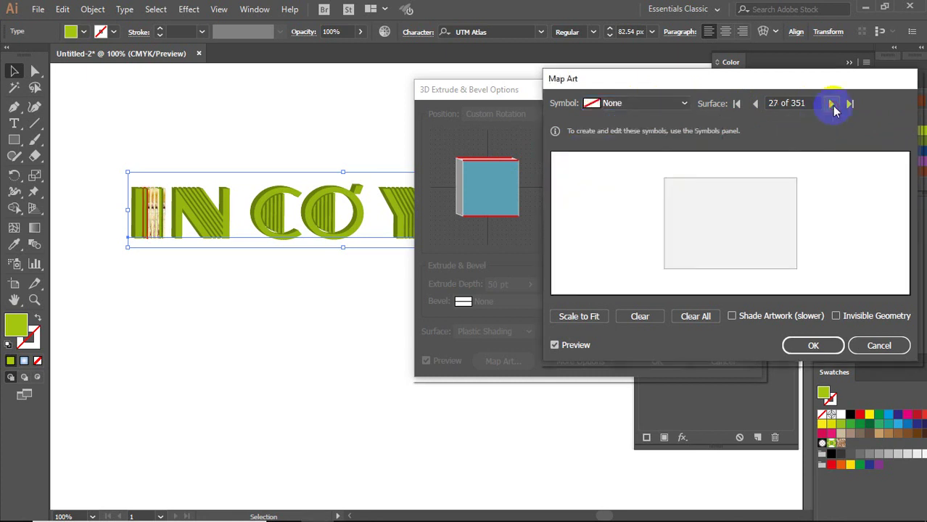
pyautogui.click(663, 103)
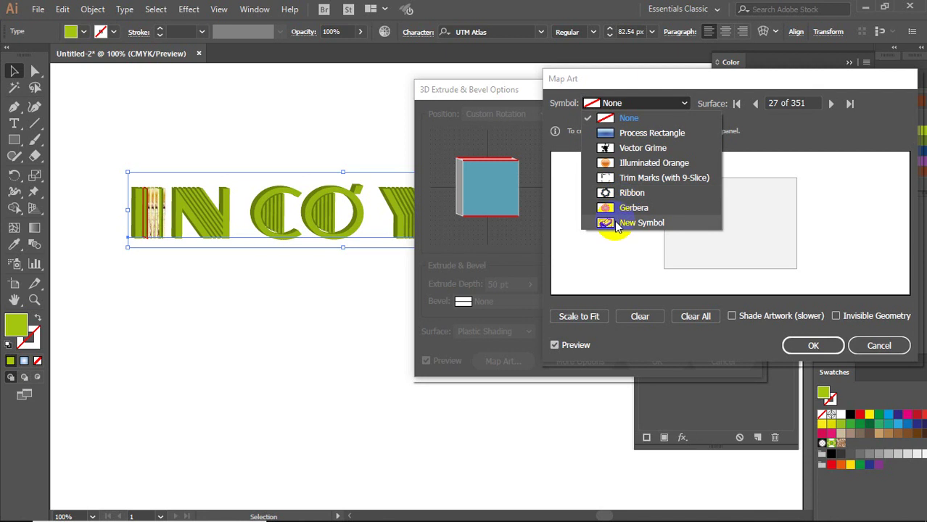
pyautogui.click(615, 221)
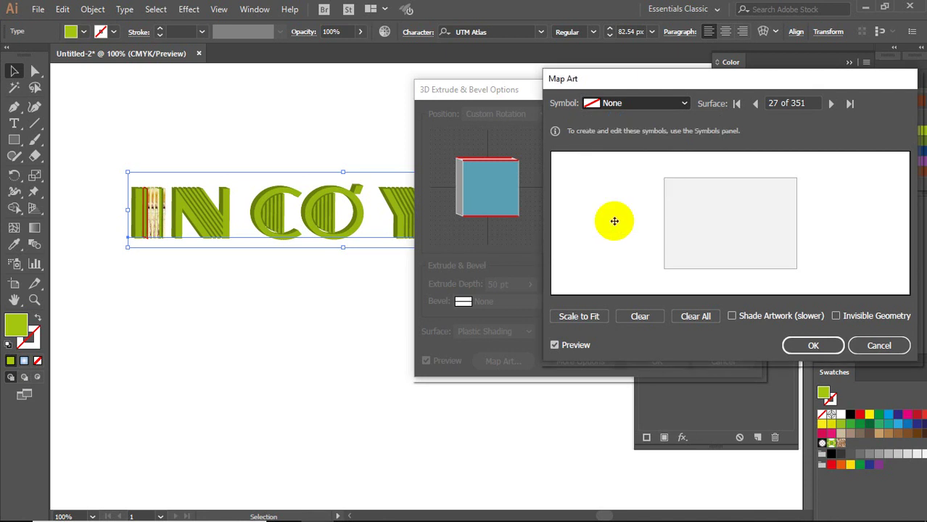
pyautogui.click(831, 104)
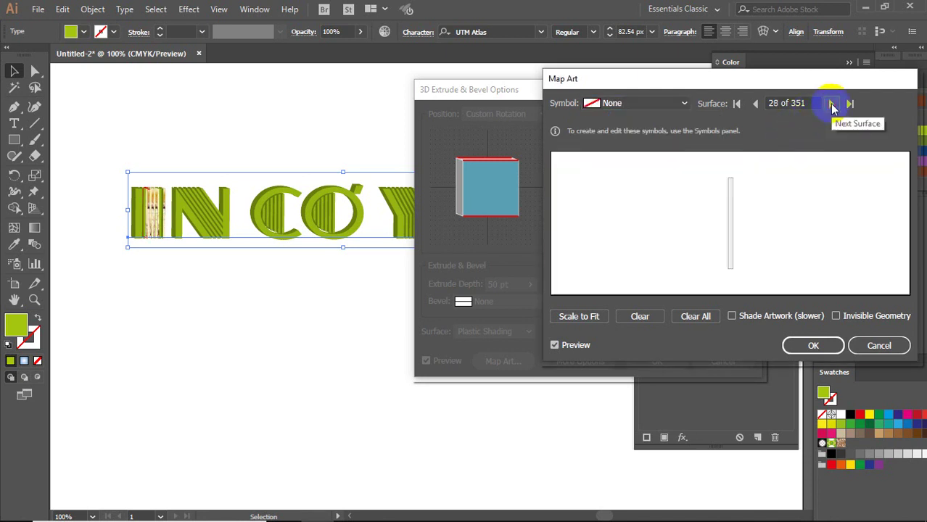
pyautogui.click(673, 106)
pyautogui.click(609, 224)
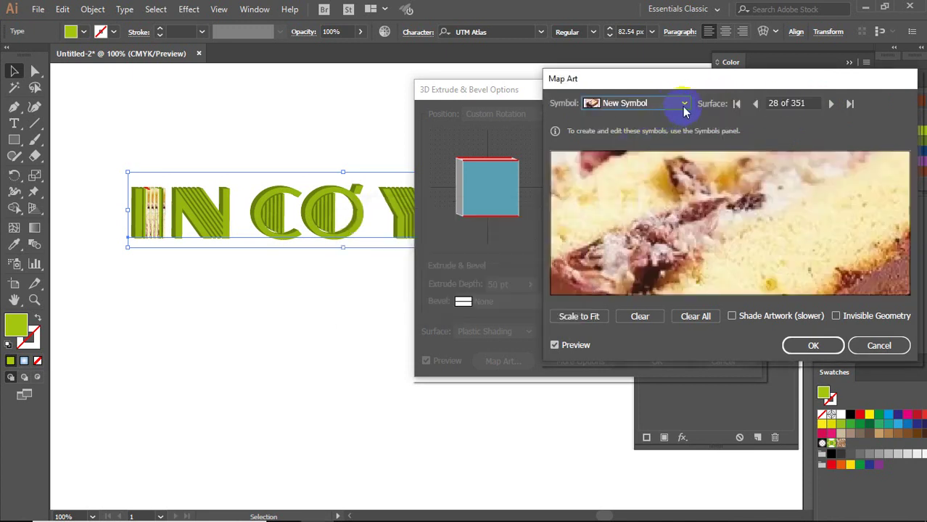
# Step: Map the cake New Symbol onto surfaces 29, 30 and 31
pyautogui.click(831, 105)
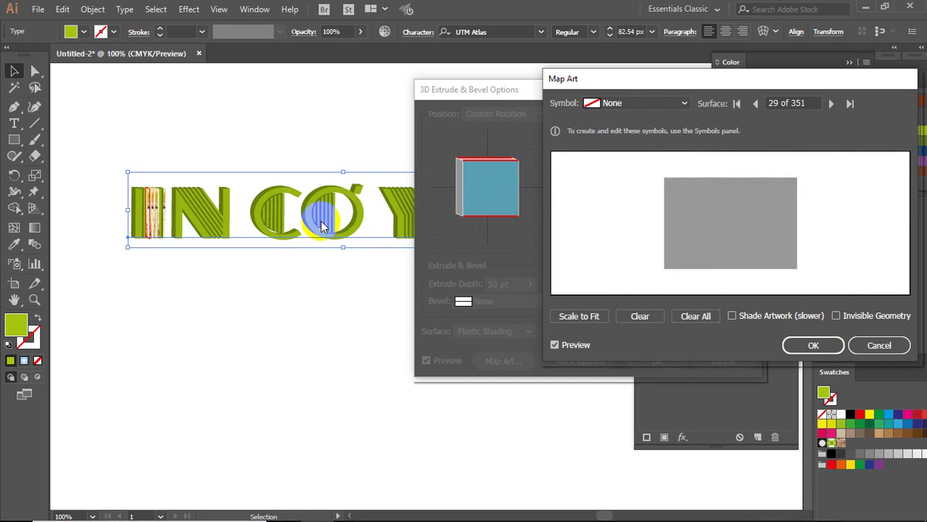
pyautogui.click(661, 112)
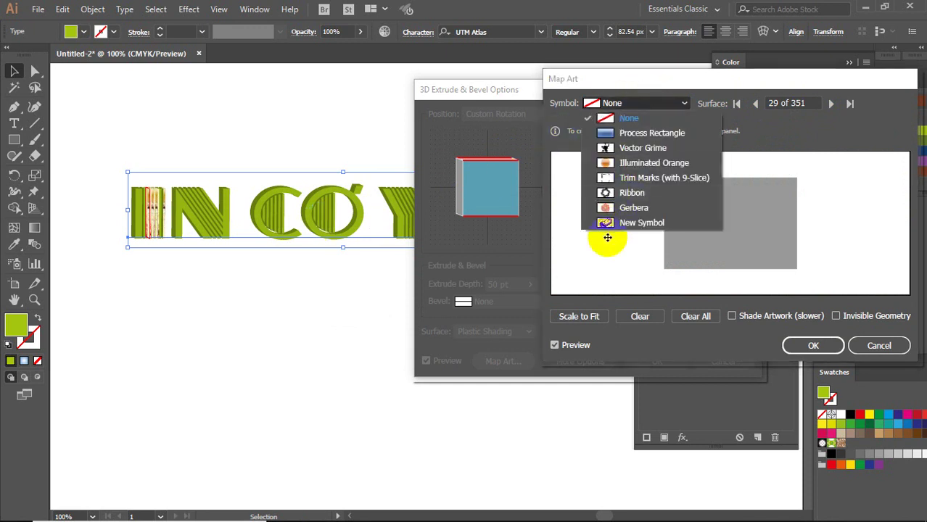
pyautogui.click(606, 224)
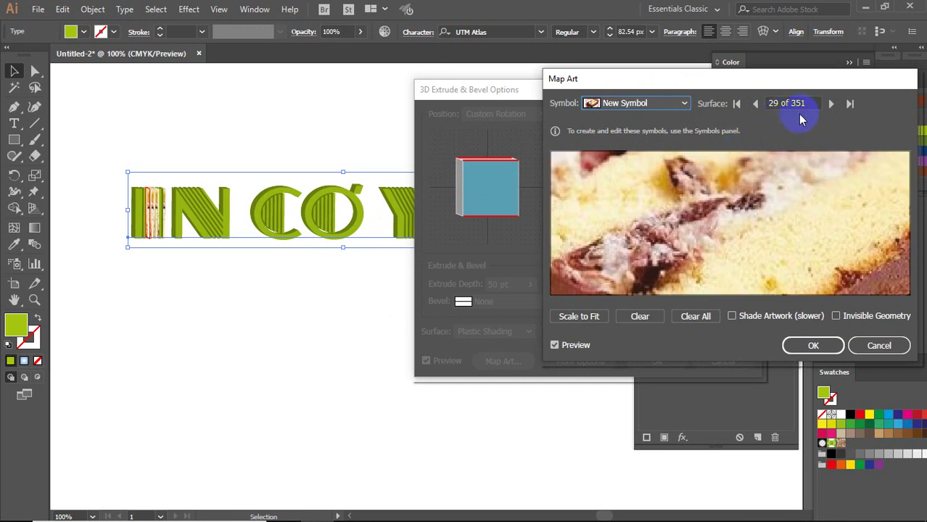
pyautogui.click(831, 104)
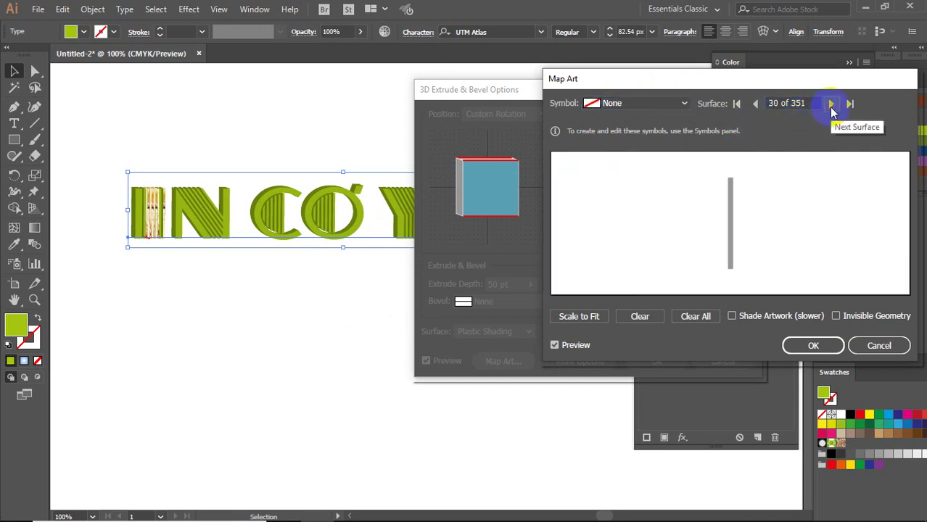
pyautogui.click(676, 103)
pyautogui.click(605, 225)
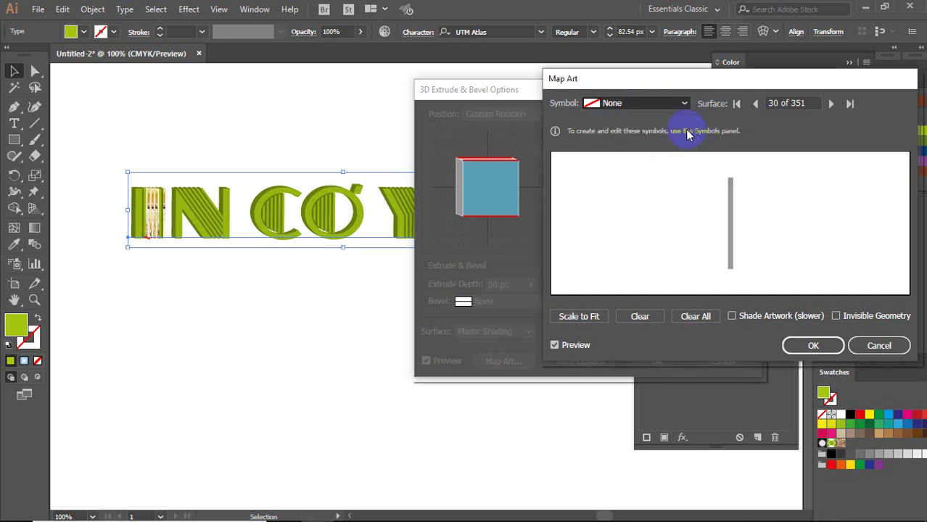
pyautogui.click(829, 103)
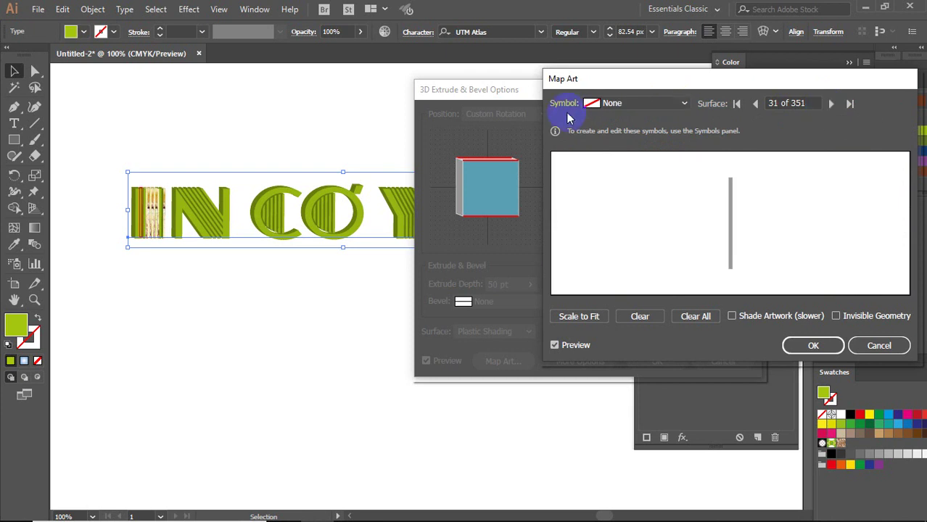
pyautogui.click(616, 103)
pyautogui.click(605, 219)
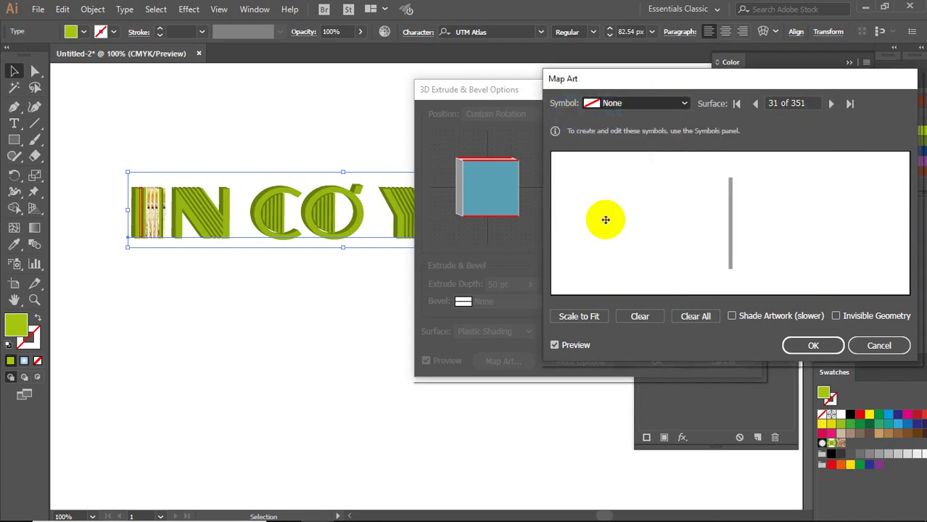
# Step: Toggle Invisible Geometry on and off to check the mapping, then step to surface 33
pyautogui.click(835, 317)
pyautogui.click(835, 317)
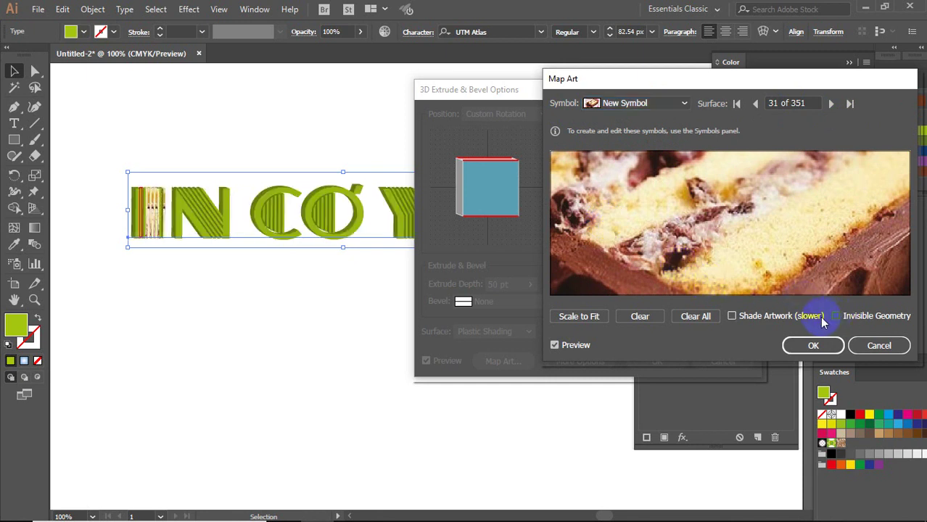
pyautogui.click(628, 106)
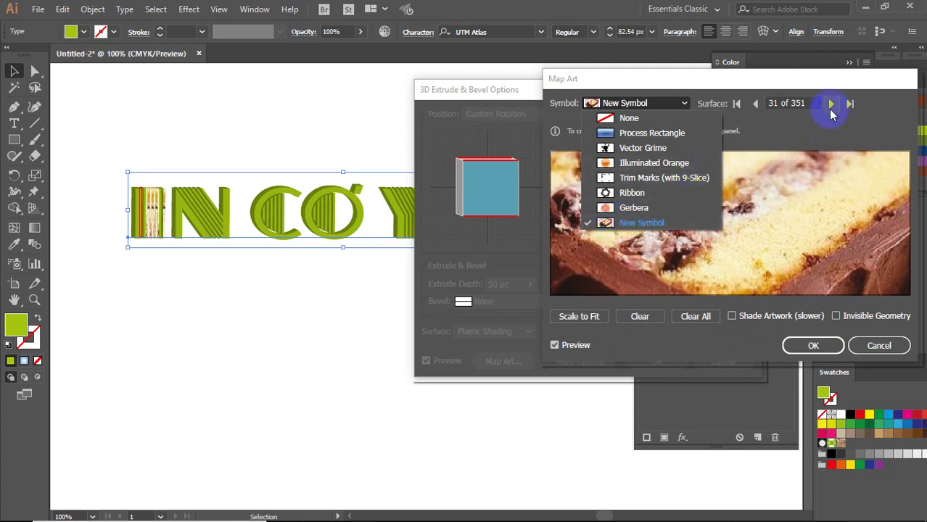
pyautogui.click(831, 104)
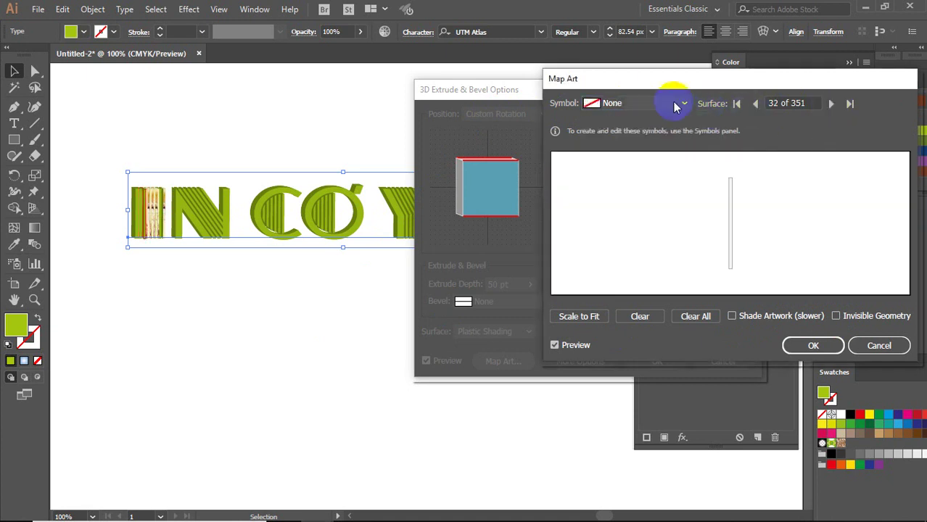
pyautogui.click(675, 103)
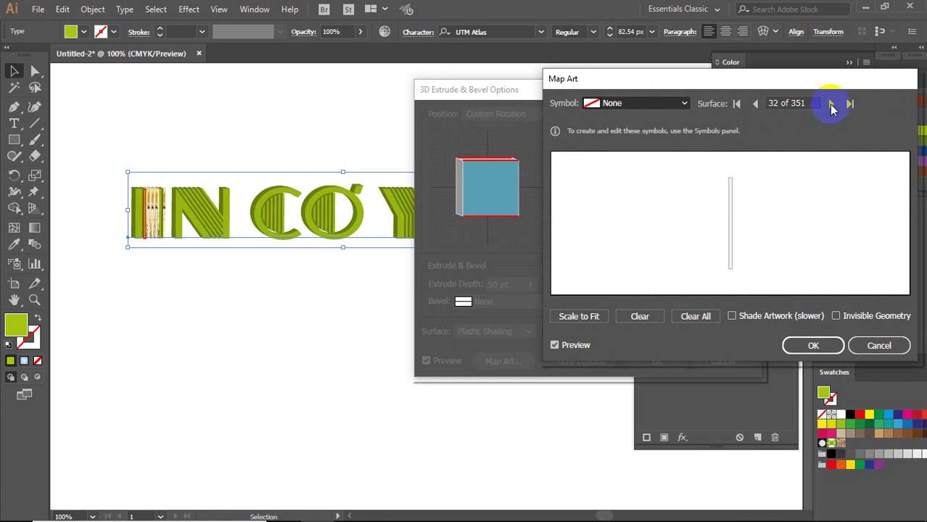
pyautogui.click(832, 105)
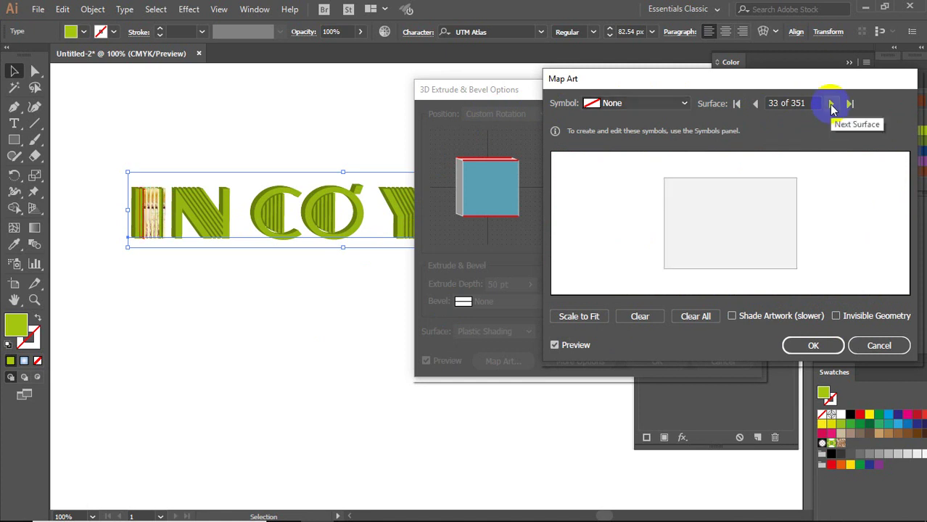
# Step: Map the cake New Symbol onto surface 34 and advance to surface 37
pyautogui.click(662, 106)
pyautogui.click(611, 226)
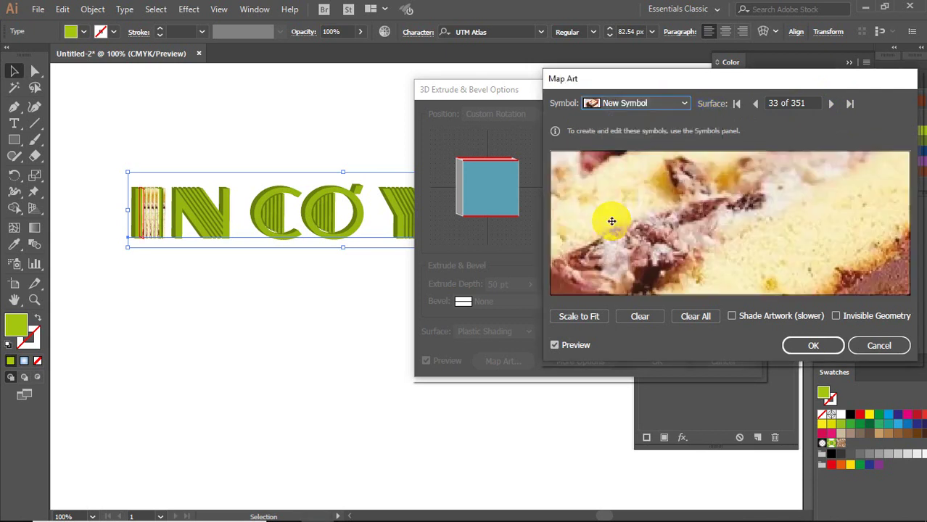
pyautogui.click(831, 103)
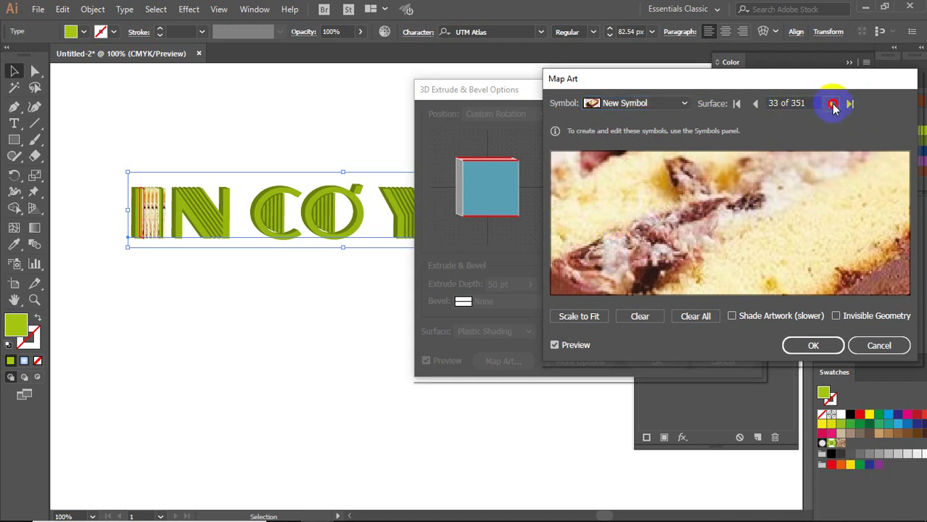
pyautogui.click(657, 103)
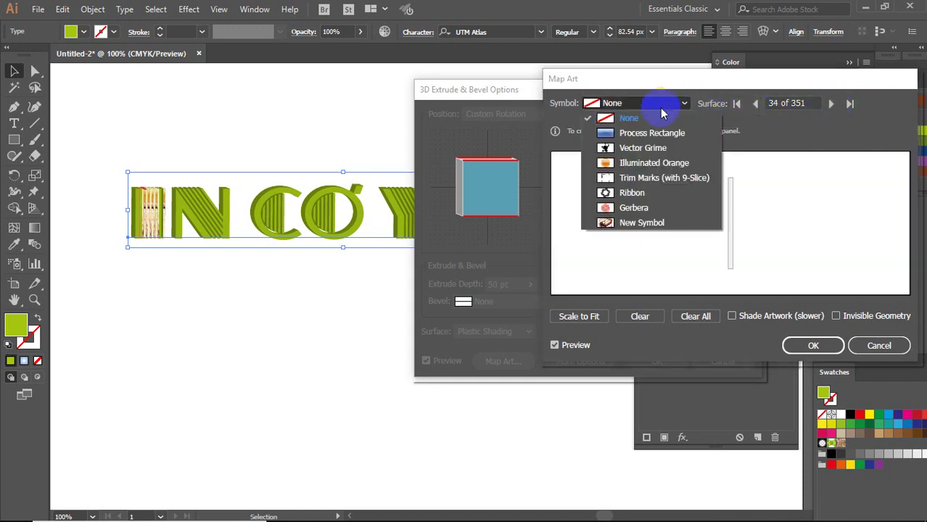
pyautogui.click(612, 226)
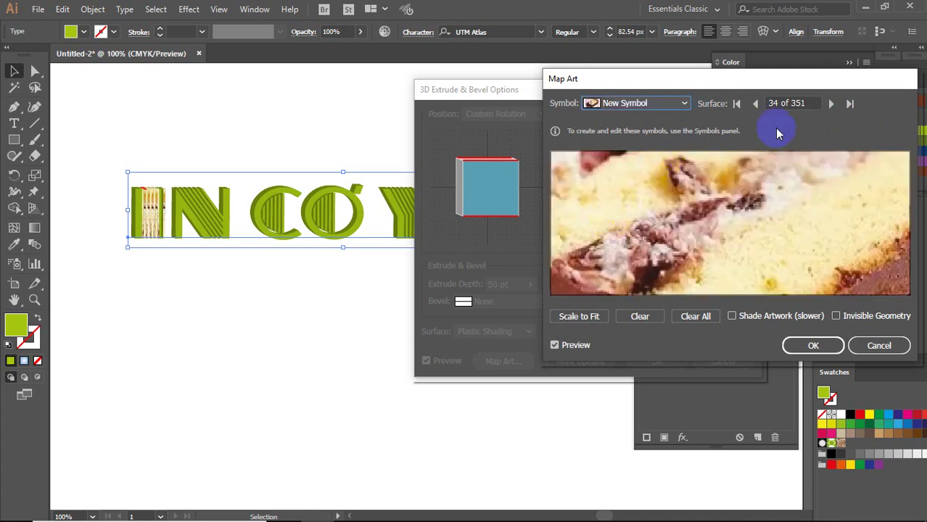
pyautogui.click(831, 103)
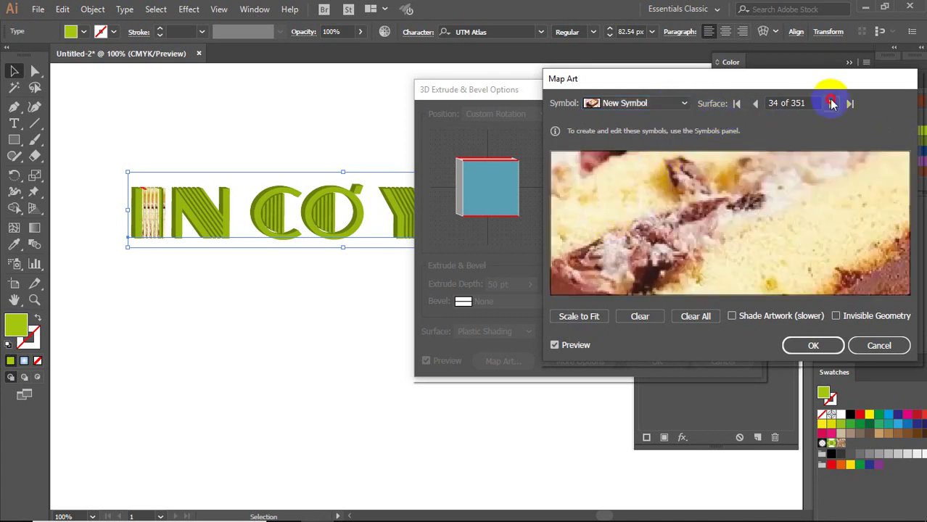
pyautogui.click(831, 103)
pyautogui.click(832, 103)
# Step: Map the cake New Symbol onto surfaces 37 and 38
pyautogui.click(649, 103)
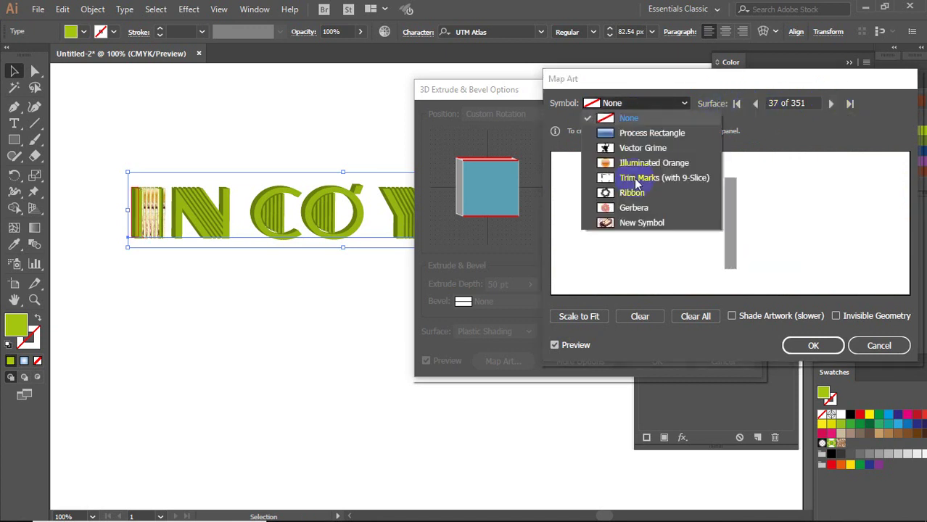
pyautogui.click(635, 231)
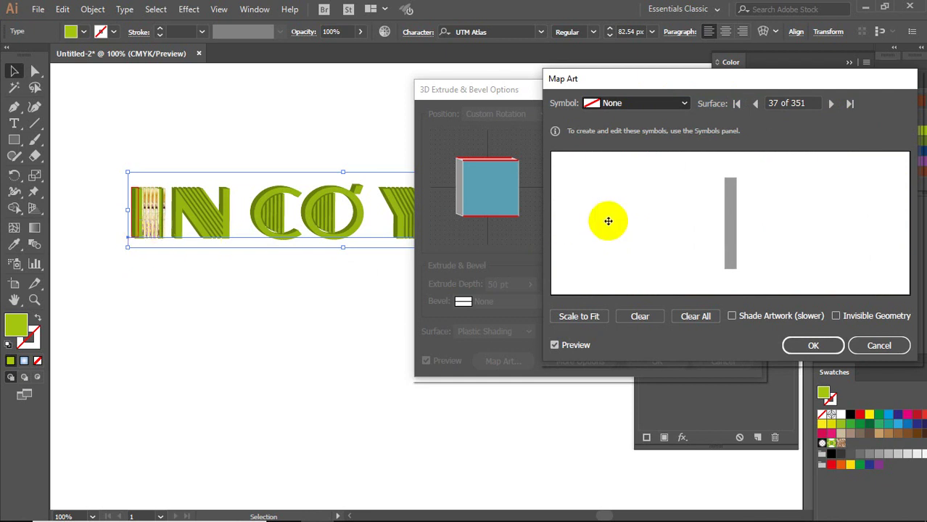
pyautogui.moveTo(138, 240); pyautogui.dragTo(604, 218)
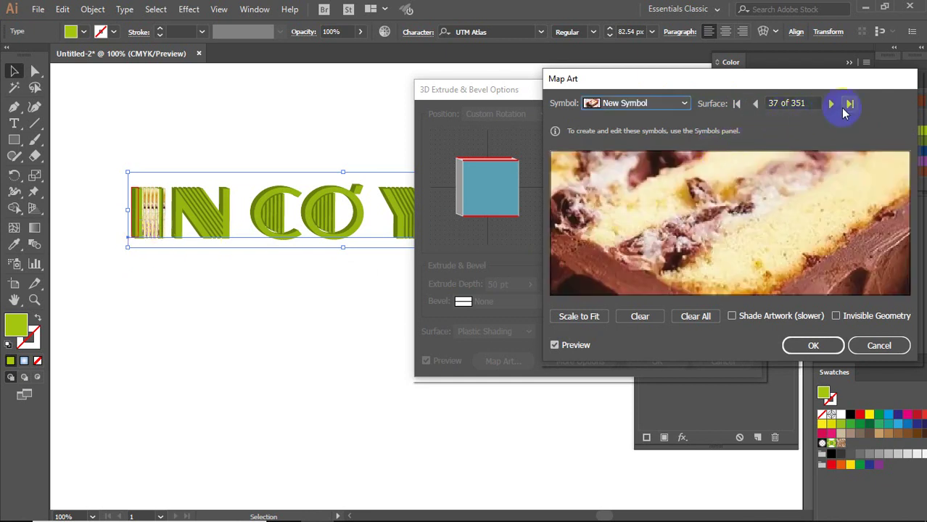
pyautogui.click(831, 104)
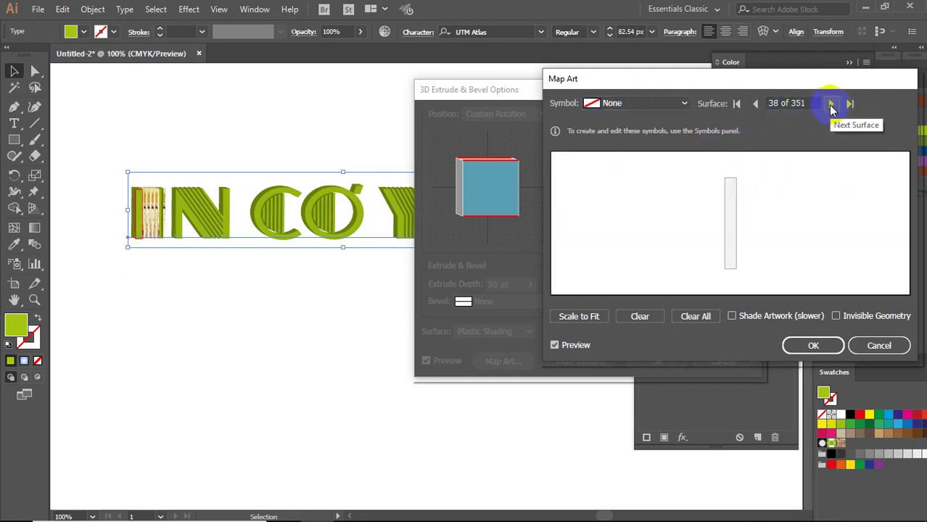
pyautogui.click(662, 104)
pyautogui.click(599, 223)
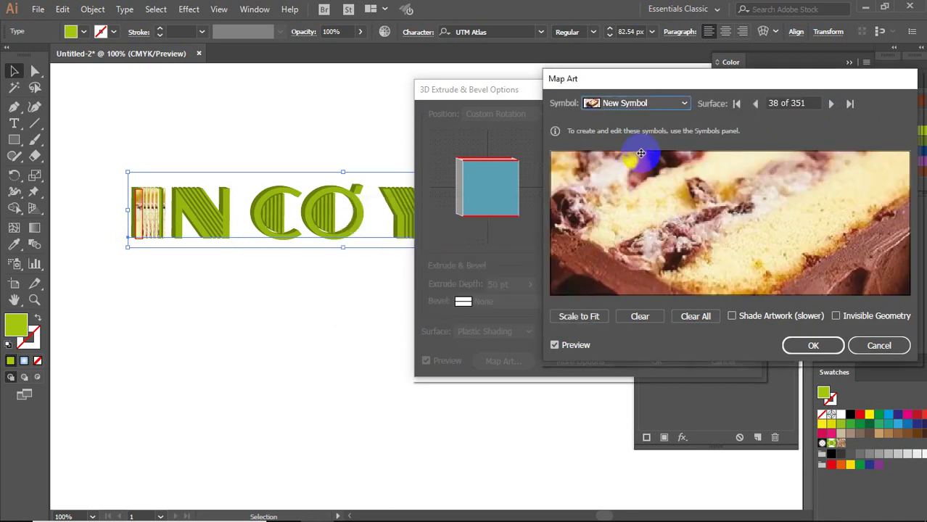
# Step: Apply the Map Art and 3D Extrude & Bevel settings to the text and deselect it
pyautogui.click(805, 346)
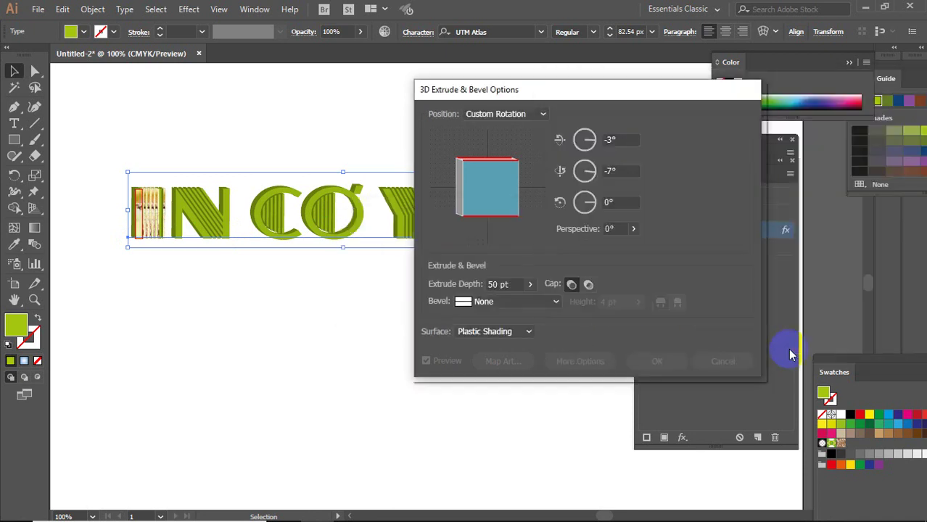
pyautogui.click(657, 361)
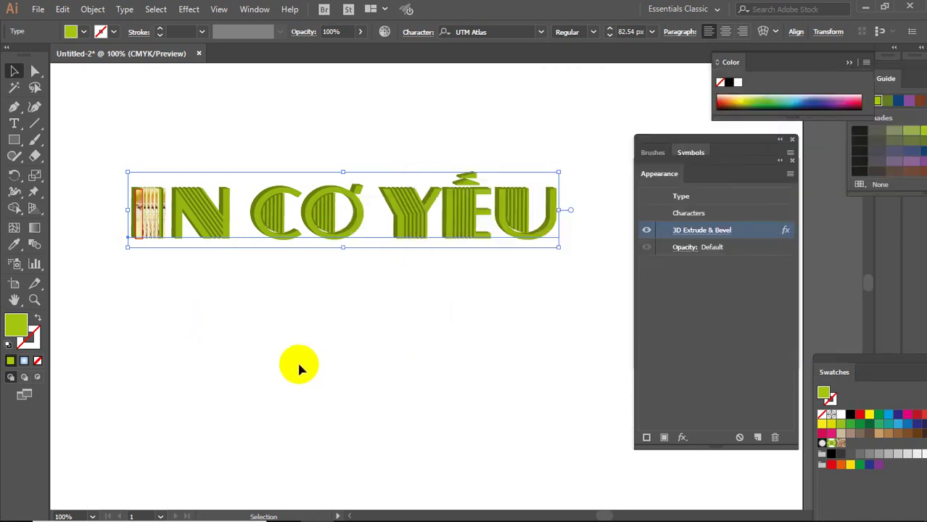
pyautogui.click(152, 317)
# Step: Zoom and pan to inspect the cake photo wrapped on the I and N letters
pyautogui.press('z')
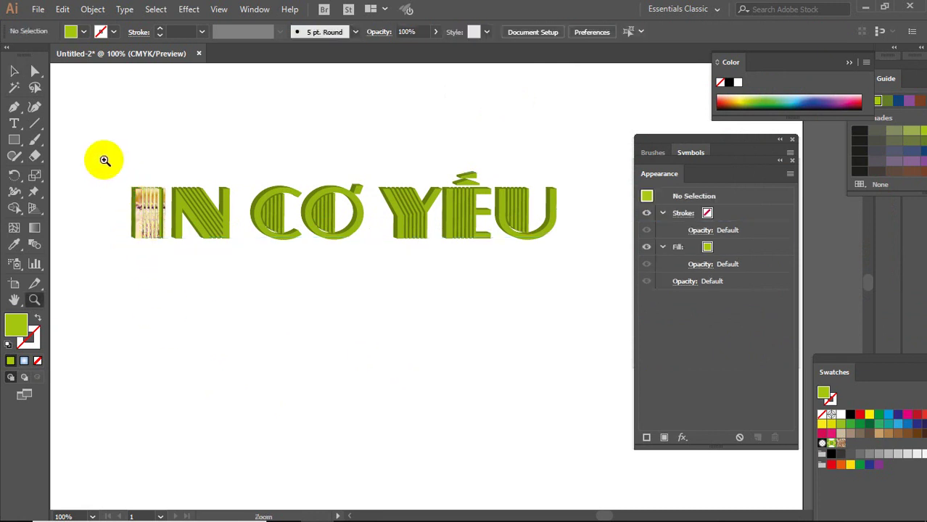
pyautogui.moveTo(194, 252); pyautogui.dragTo(238, 265)
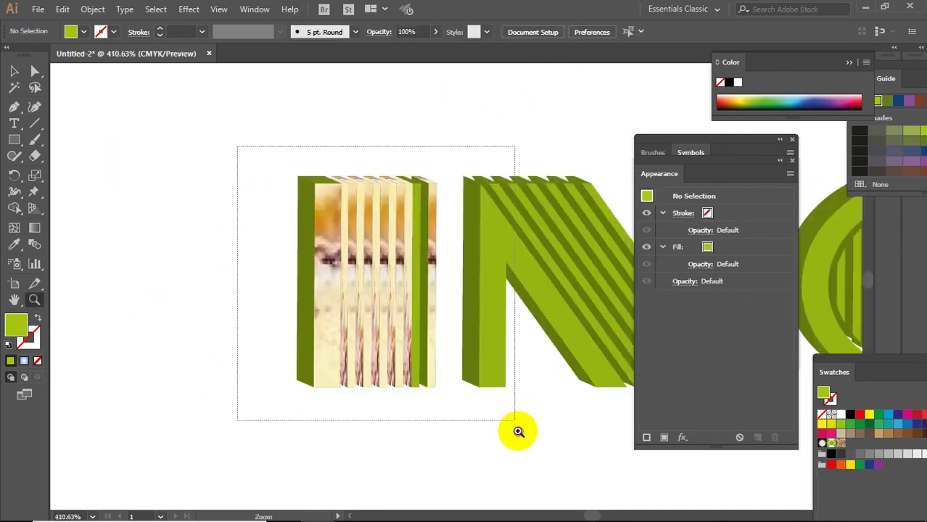
pyautogui.moveTo(238, 145); pyautogui.dragTo(519, 437)
pyautogui.moveTo(549, 284)
pyautogui.mouseDown()
pyautogui.moveTo(368, 298)
pyautogui.moveTo(470, 296)
pyautogui.mouseUp()
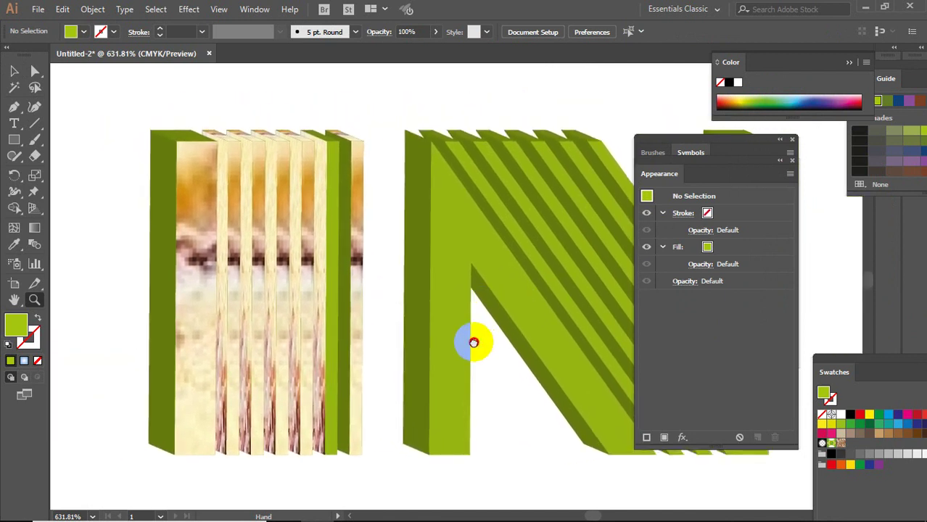
pyautogui.moveTo(478, 342); pyautogui.dragTo(442, 341)
pyautogui.moveTo(102, 100); pyautogui.dragTo(365, 266)
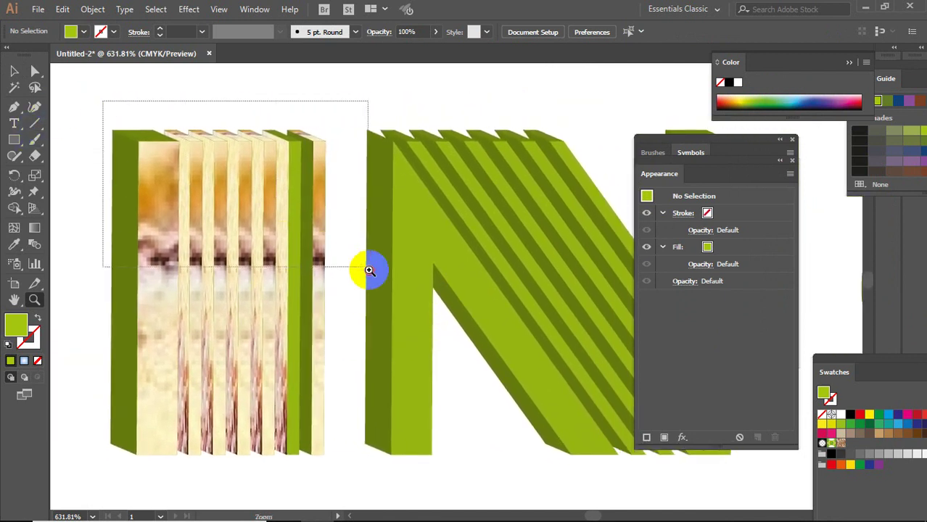
pyautogui.scroll(-3, 461, 357)
pyautogui.hscroll(2, 374, 293)
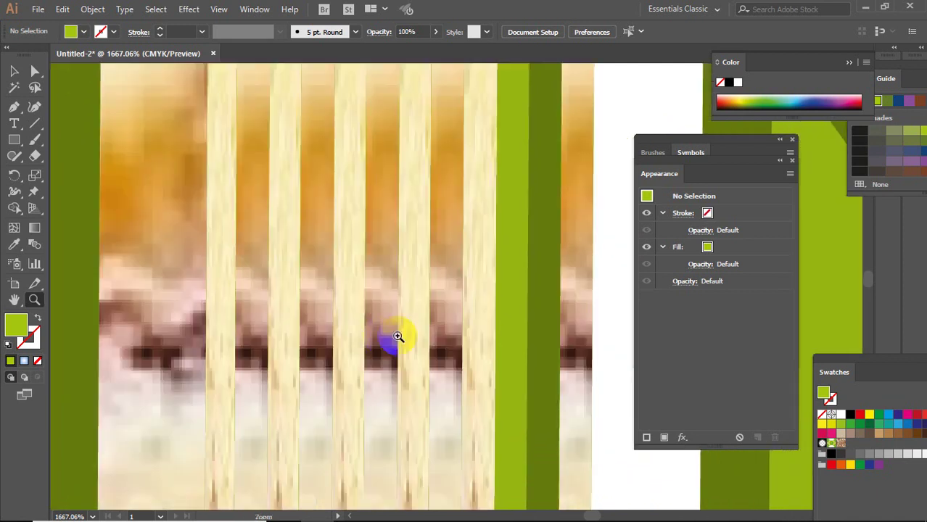
pyautogui.keyDown('alt'); pyautogui.click(398, 337); pyautogui.keyUp('alt')
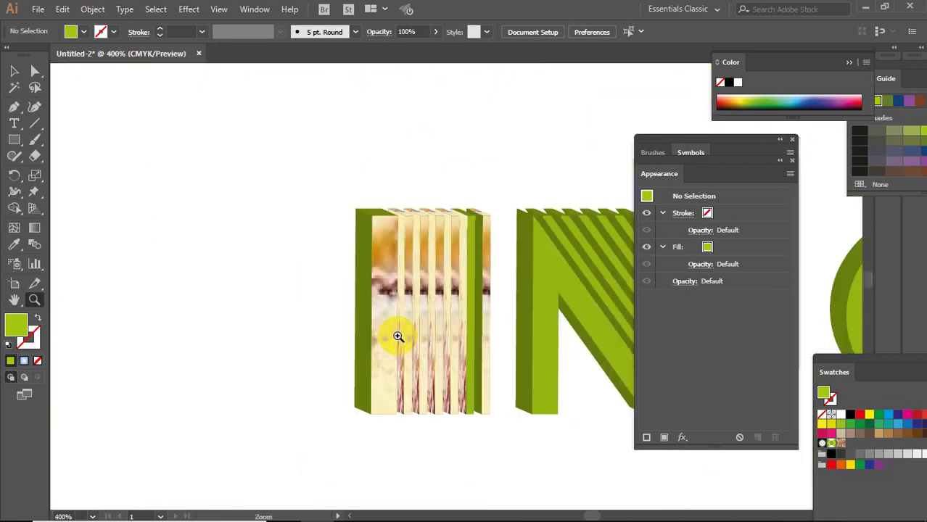
pyautogui.moveTo(444, 348); pyautogui.dragTo(263, 300)
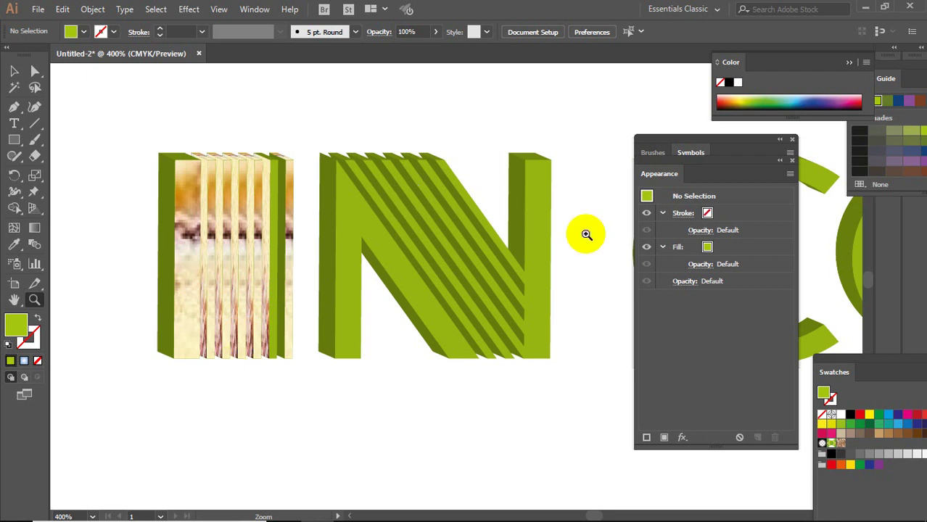
# Step: Delete the 3D IN CƠ YẾU text object
pyautogui.click(14, 70)
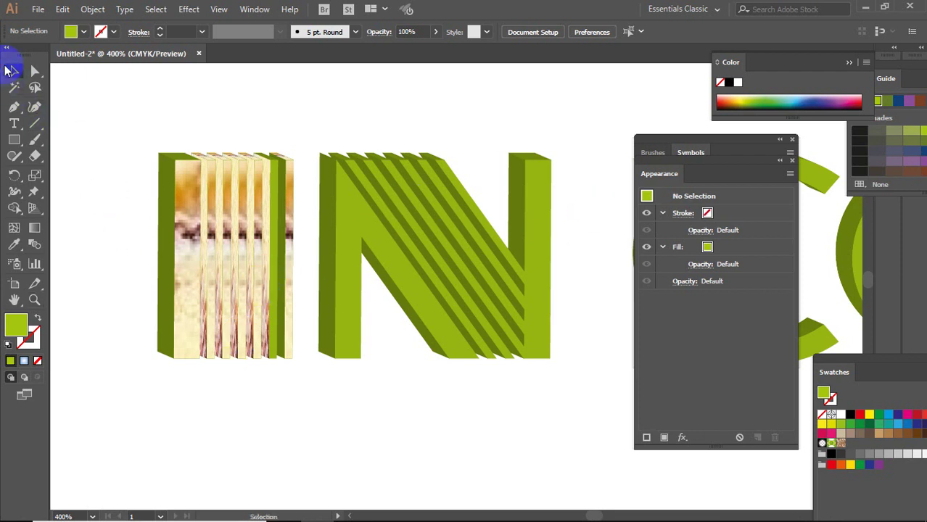
pyautogui.click(420, 244)
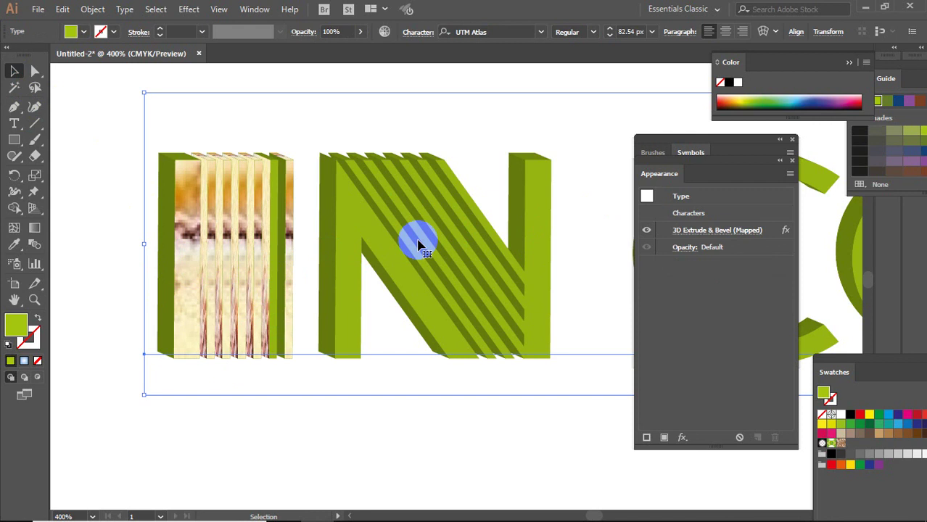
pyautogui.press('Delete')
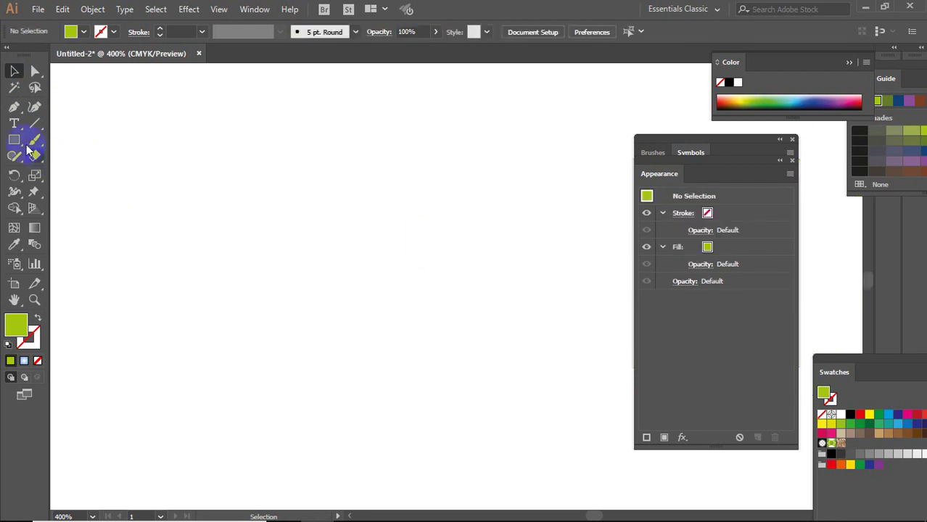
# Step: Type a striped N glyph, enlarge it to 58.16 px and move it near the canvas centre
pyautogui.click(16, 125)
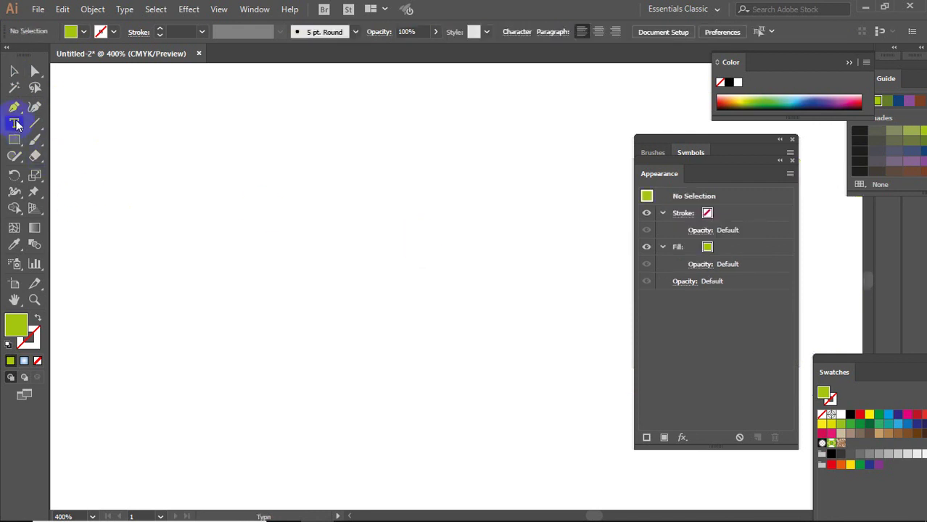
pyautogui.click(295, 252)
pyautogui.press('BackSpace')
pyautogui.write('N')
pyautogui.press('Escape')
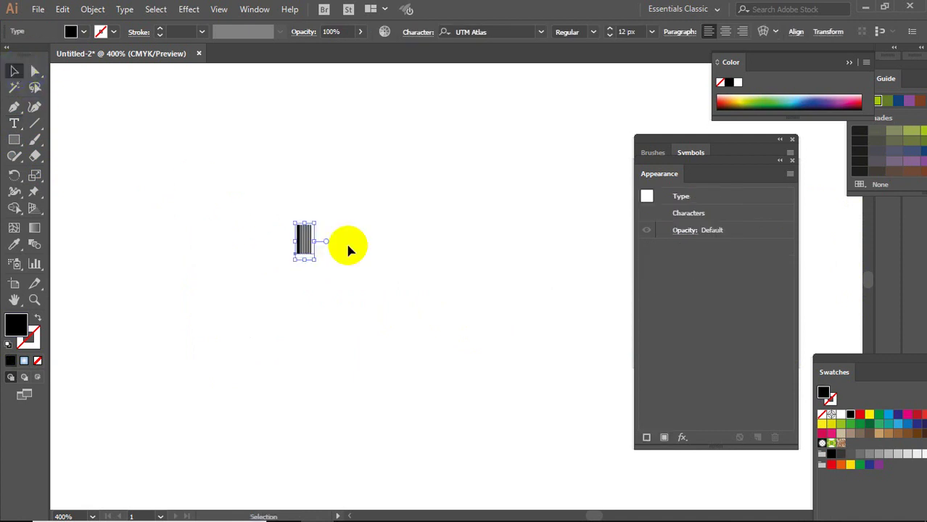
pyautogui.moveTo(315, 259); pyautogui.dragTo(430, 369)
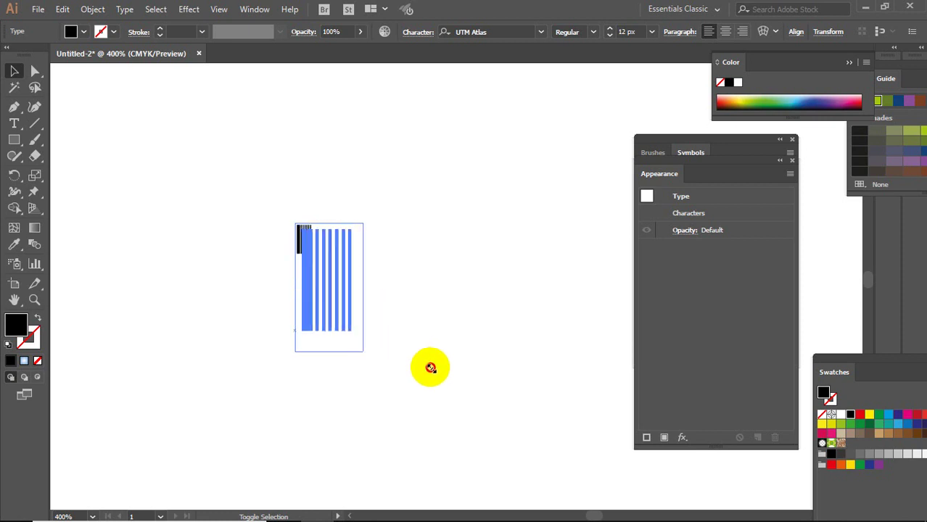
pyautogui.moveTo(350, 322); pyautogui.dragTo(462, 250)
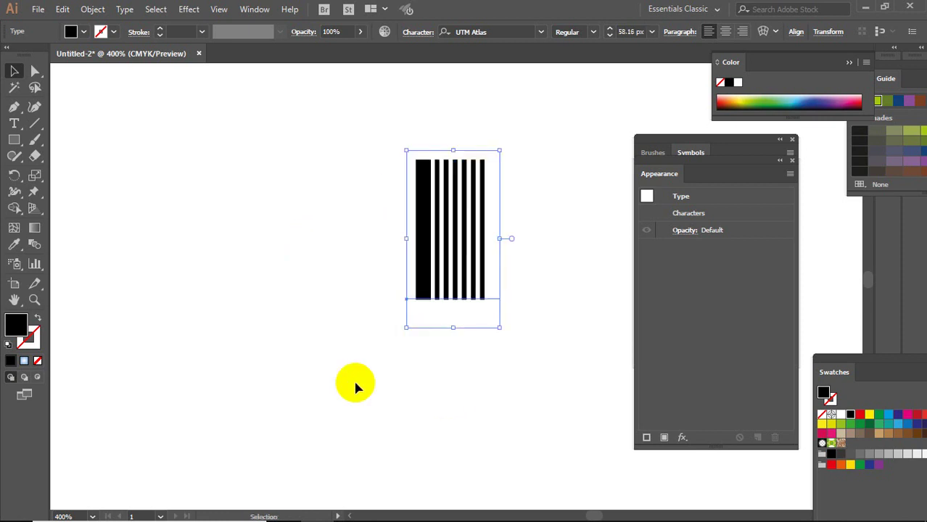
pyautogui.click(38, 8)
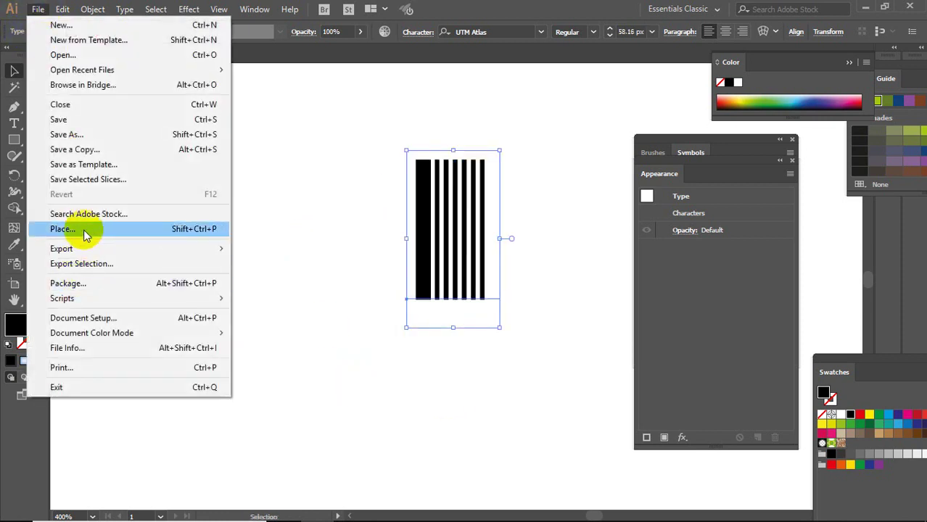
# Step: Place the cake photo (image 1) on the artboard and move it to the left
pyautogui.click(85, 231)
pyautogui.click(476, 167)
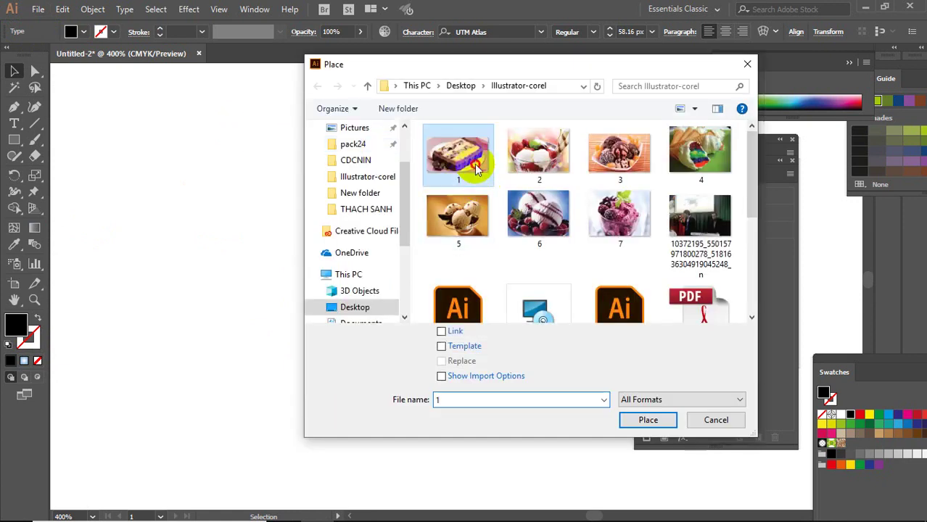
pyautogui.doubleClick(476, 167)
pyautogui.click(177, 144)
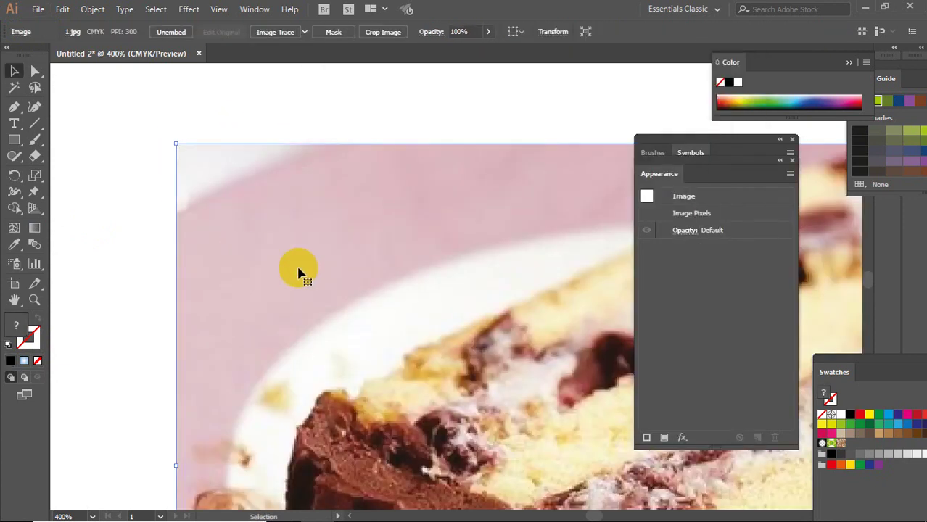
pyautogui.hotkey('ctrl', '-')
pyautogui.hotkey('ctrl', '-')
pyautogui.hotkey('ctrl', '-')
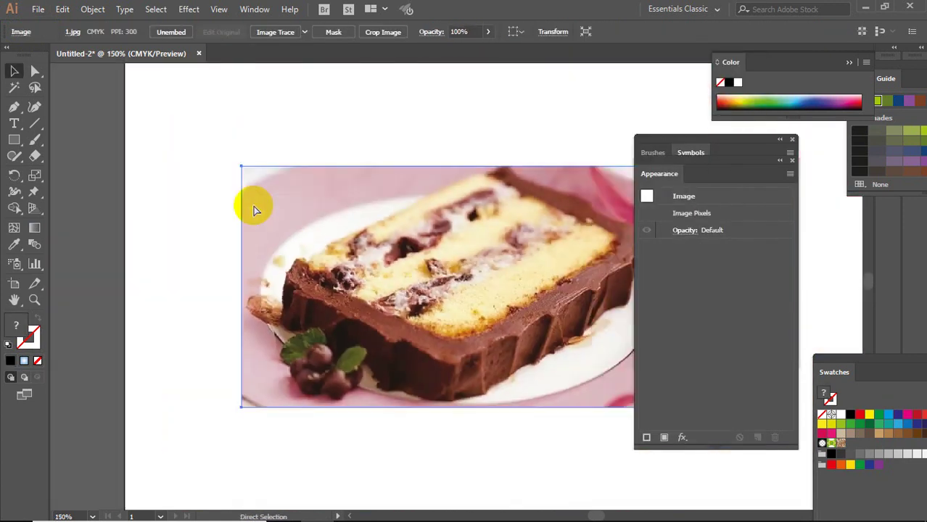
pyautogui.moveTo(254, 210); pyautogui.dragTo(62, 200)
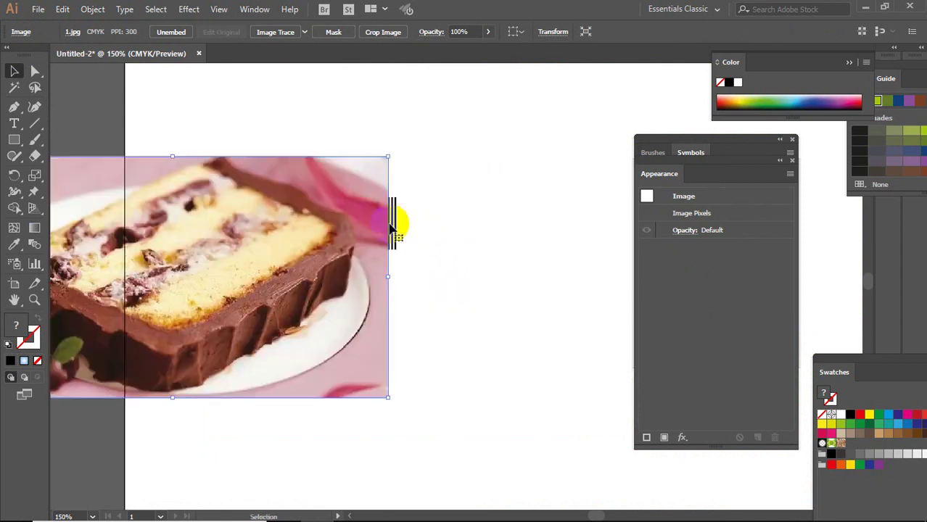
# Step: Enlarge the striped vertical-bar text and position it over the cake slice
pyautogui.click(392, 223)
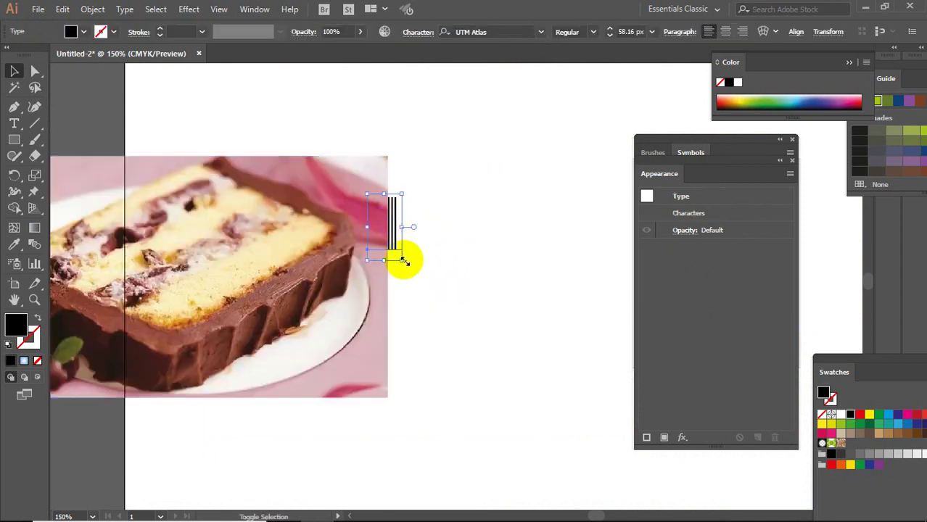
pyautogui.moveTo(404, 262); pyautogui.dragTo(479, 406)
pyautogui.moveTo(435, 321); pyautogui.dragTo(265, 366)
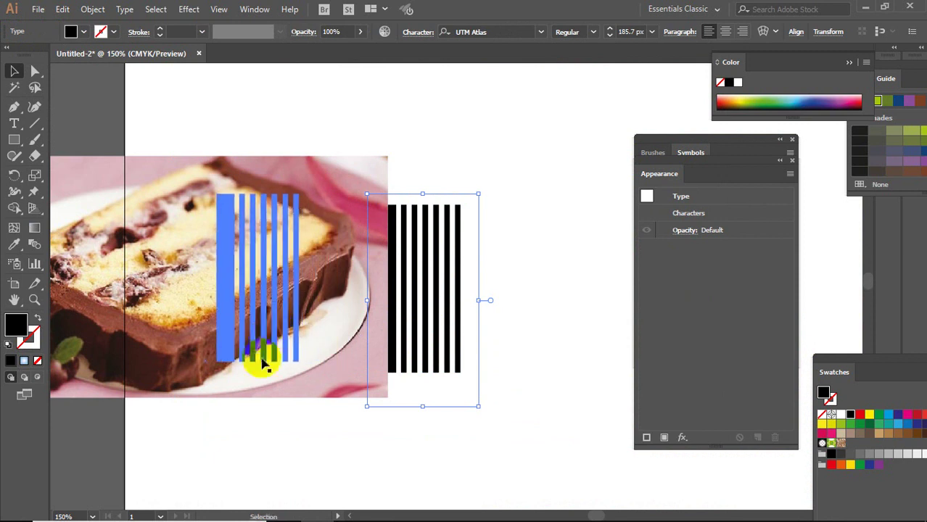
pyautogui.click(383, 352)
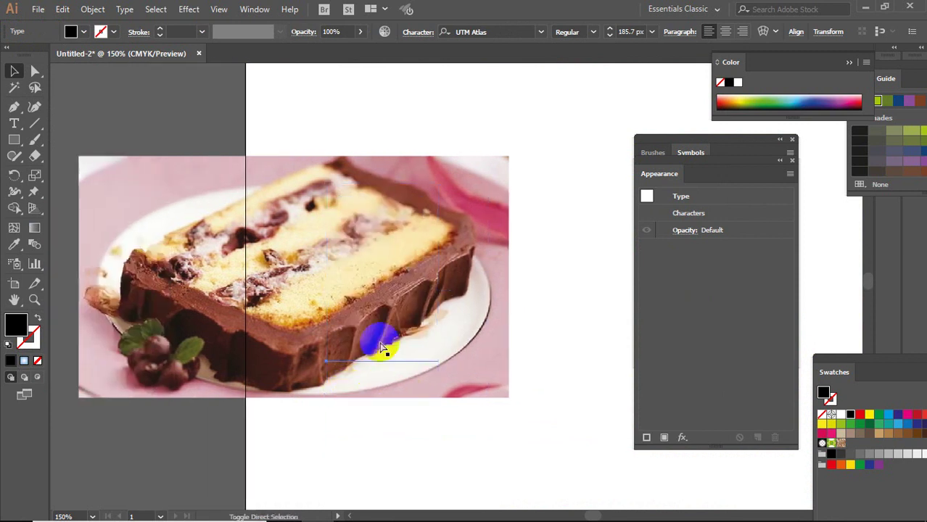
pyautogui.click(382, 341)
pyautogui.moveTo(337, 271); pyautogui.dragTo(309, 335)
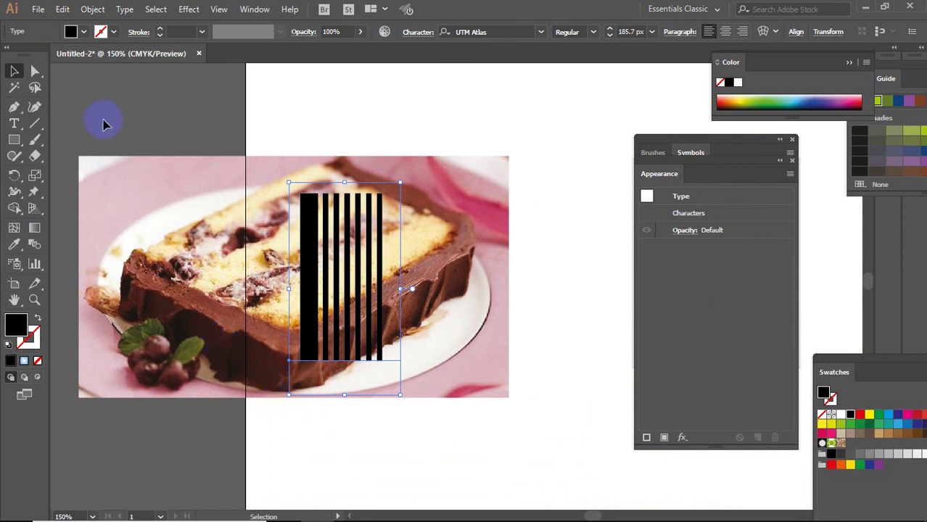
# Step: Select the bar text and photo together and make a clipping mask
pyautogui.moveTo(69, 100); pyautogui.dragTo(526, 450)
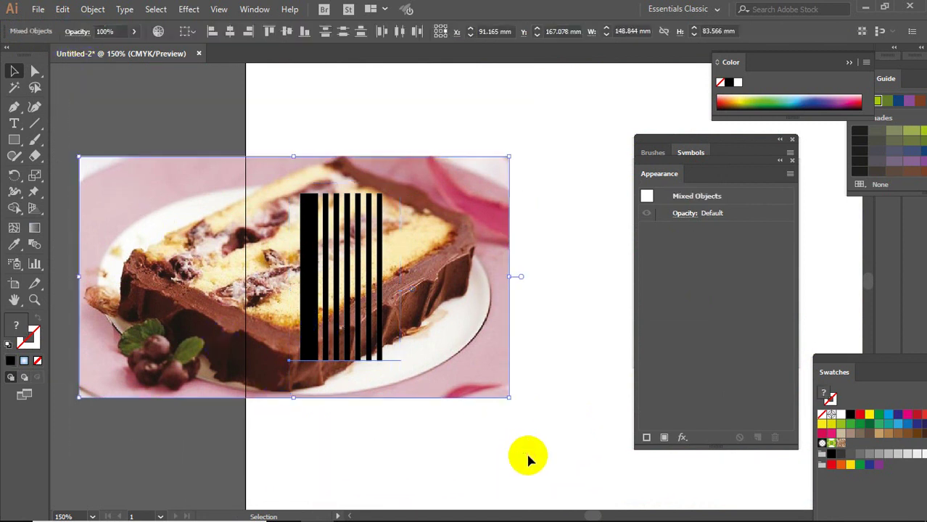
pyautogui.click(89, 10)
pyautogui.moveTo(161, 467)
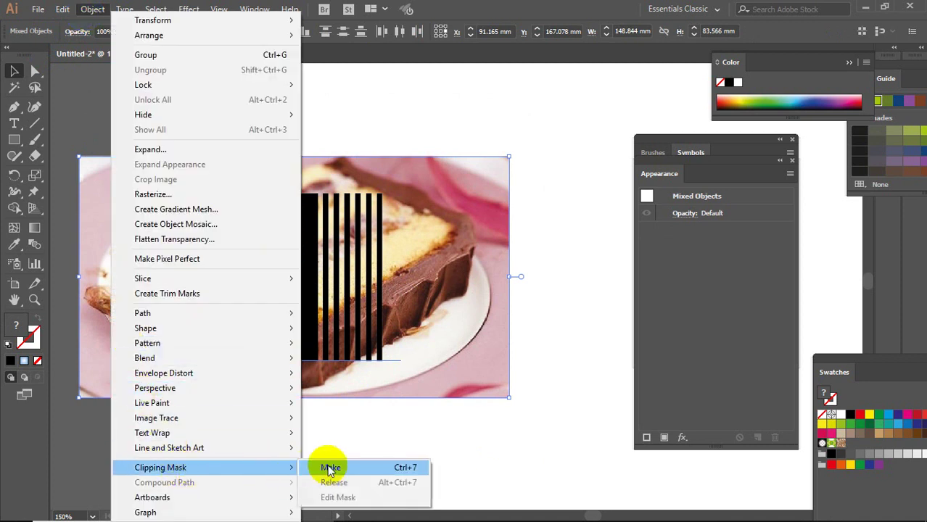
pyautogui.click(328, 470)
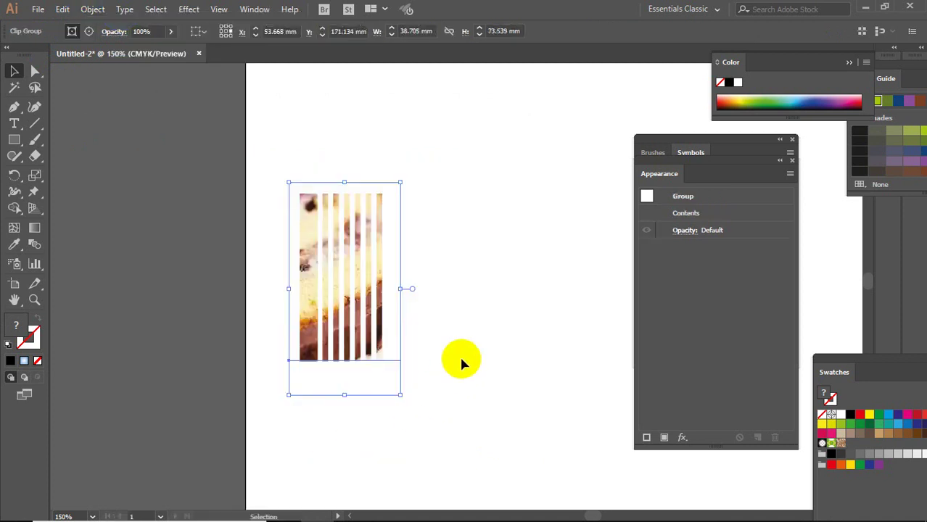
# Step: Apply a 3D Extrude & Bevel effect to the cake-filled bar group, then zoom in to inspect it
pyautogui.hotkey('ctrl', '+')
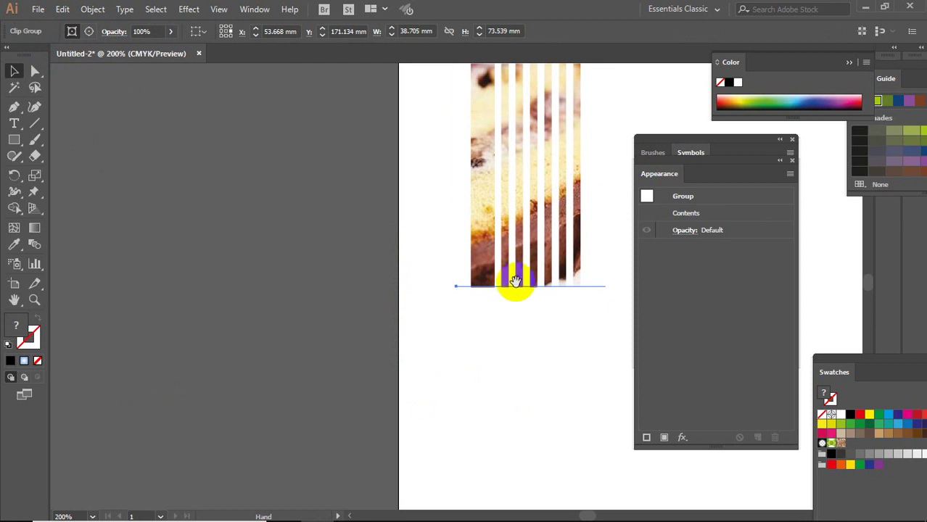
pyautogui.moveTo(515, 281); pyautogui.dragTo(322, 417)
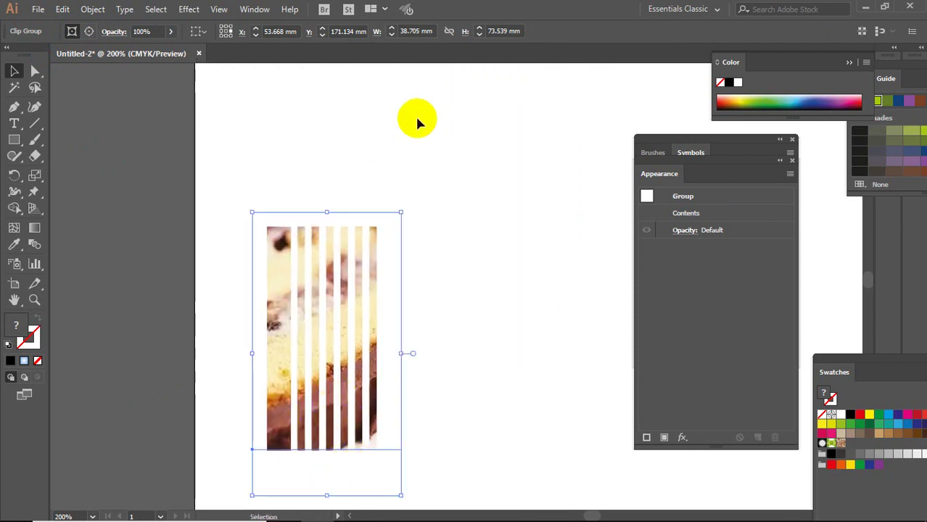
pyautogui.click(189, 9)
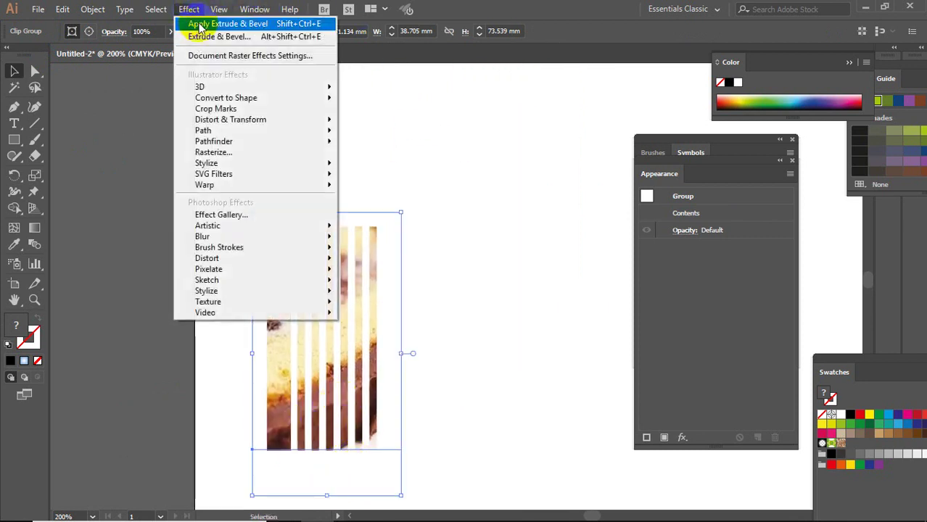
pyautogui.click(200, 26)
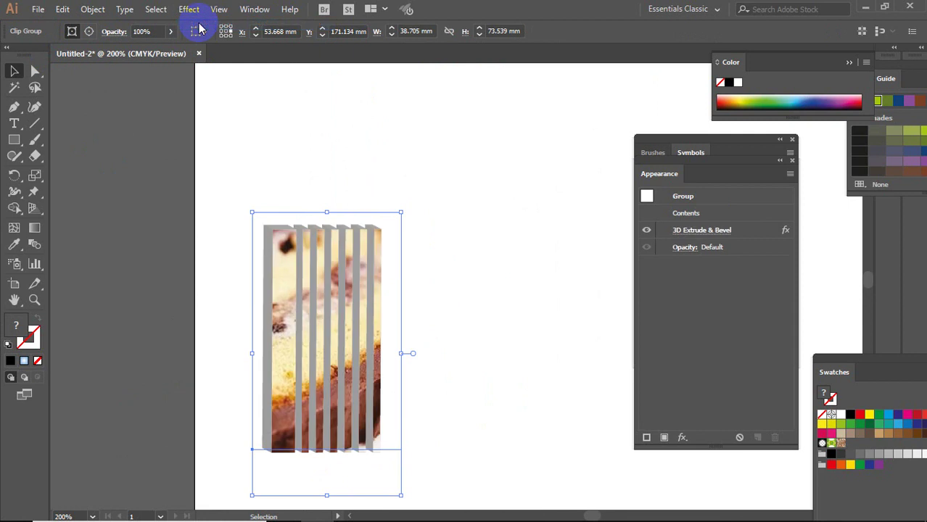
pyautogui.scroll(1, 432, 281)
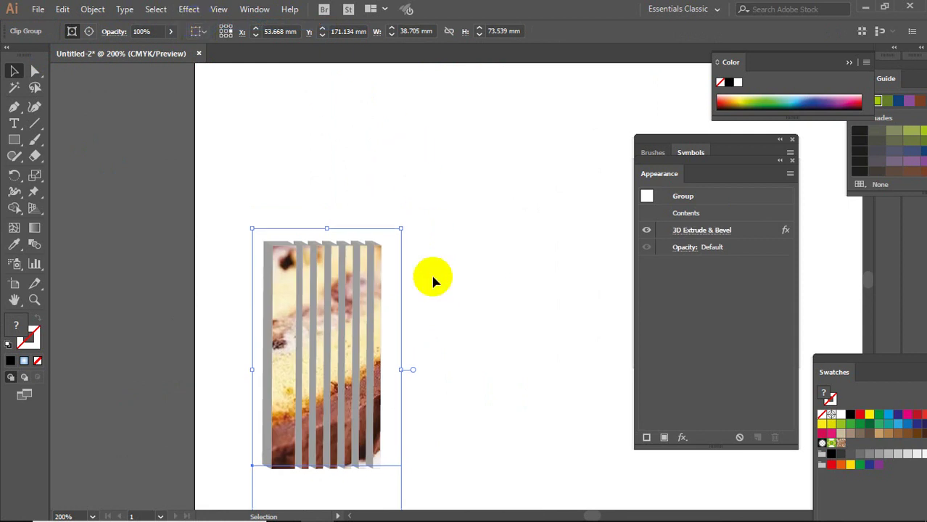
pyautogui.hotkey('ctrl', '=')
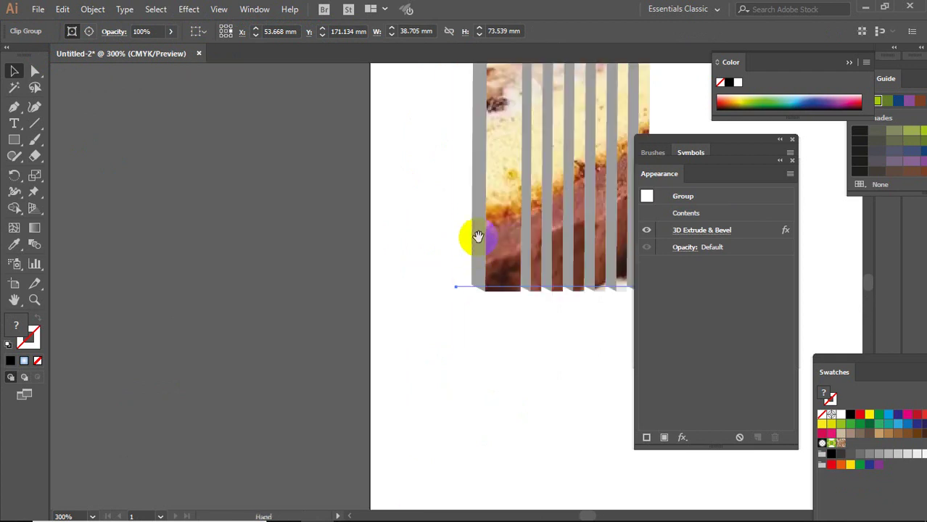
pyautogui.moveTo(477, 236); pyautogui.dragTo(252, 327)
pyautogui.moveTo(314, 241)
pyautogui.mouseDown()
pyautogui.moveTo(295, 339)
pyautogui.moveTo(237, 272)
pyautogui.moveTo(253, 321)
pyautogui.mouseUp()
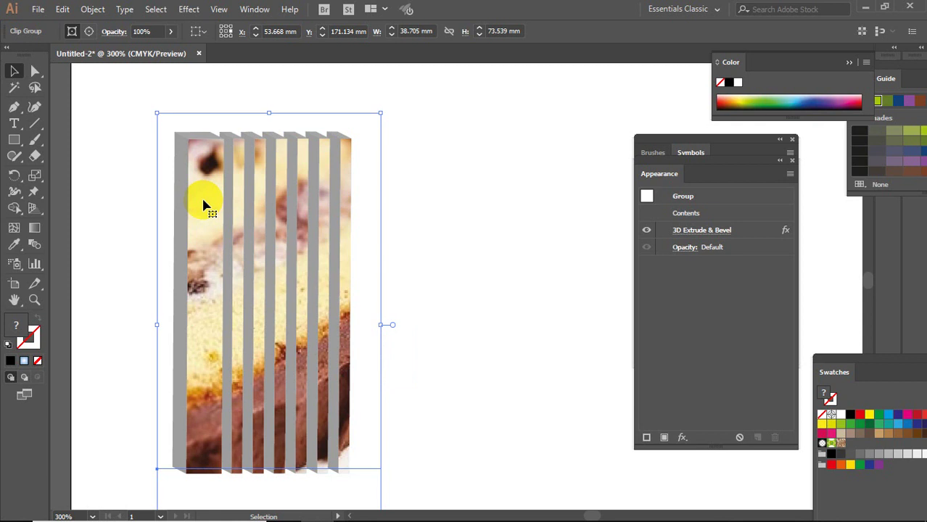
# Step: Delete the striped 3D cake image group
pyautogui.press('a')
pyautogui.press('v')
pyautogui.press('Delete')
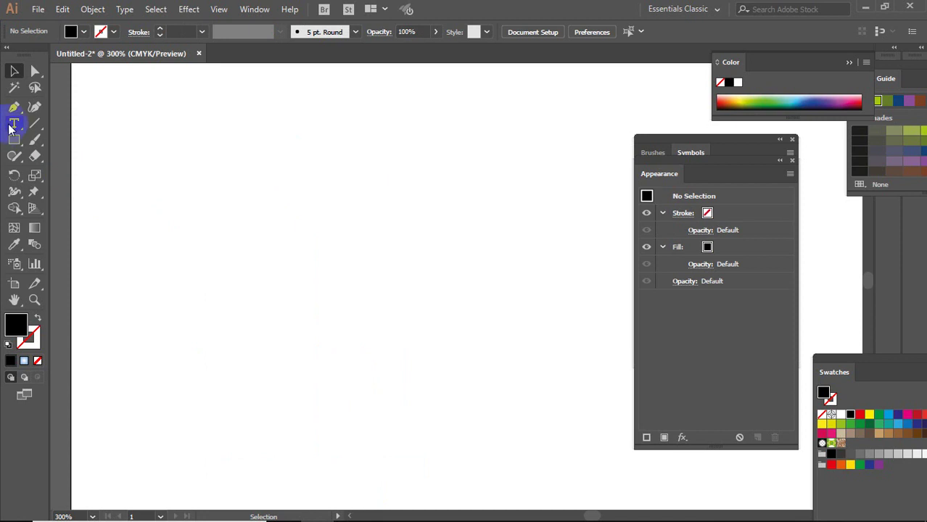
# Step: Type the new headline 'IN CƠ YẾU' on the artboard
pyautogui.click(14, 123)
pyautogui.click(174, 165)
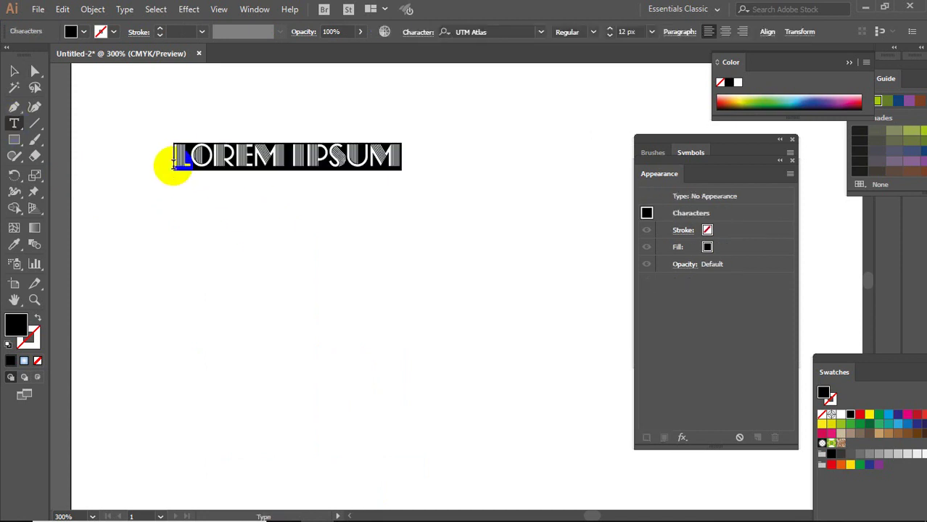
pyautogui.press('BackSpace')
pyautogui.write('YE')
pyautogui.press('BackSpace')
pyautogui.press('BackSpace')
pyautogui.write('I')
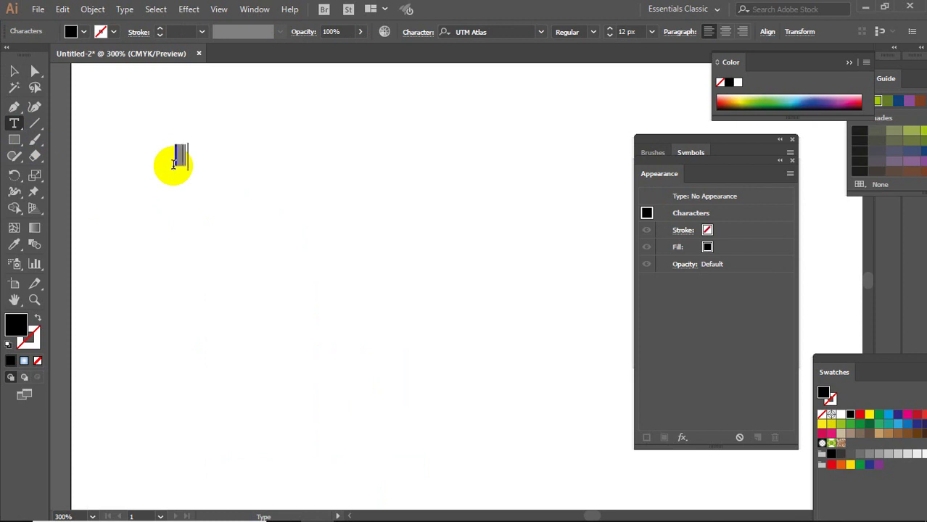
pyautogui.write('N C')
pyautogui.write('YEU')
pyautogui.click(14, 71)
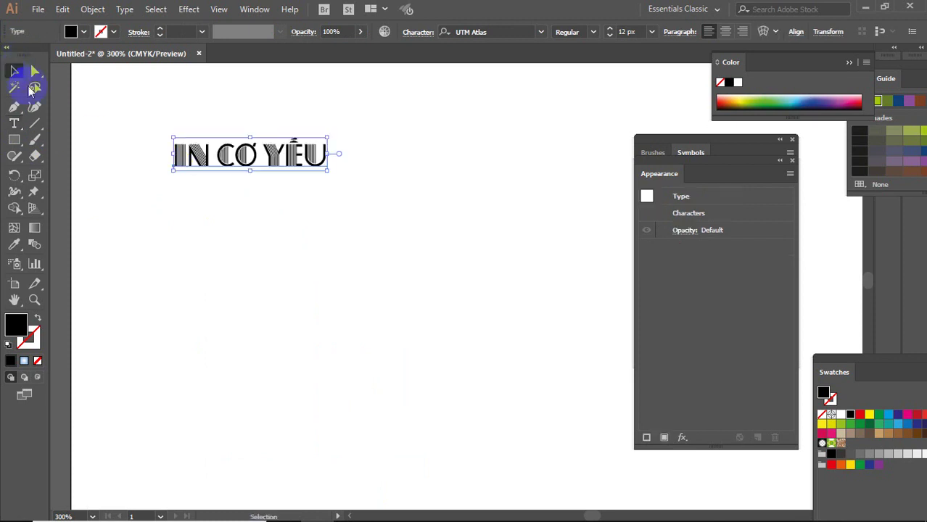
# Step: Scale the headline up to about 22.77 px and move the swatches panel aside
pyautogui.moveTo(327, 168)
pyautogui.mouseDown()
pyautogui.moveTo(414, 232)
pyautogui.moveTo(576, 222)
pyautogui.mouseUp()
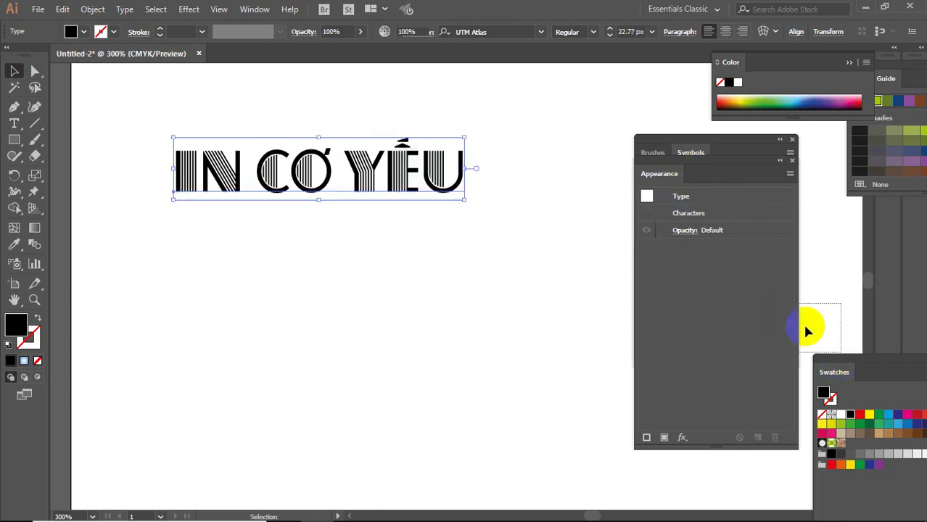
pyautogui.click(820, 341)
pyautogui.moveTo(828, 354)
pyautogui.mouseDown()
pyautogui.moveTo(608, 260)
pyautogui.moveTo(645, 228)
pyautogui.mouseUp()
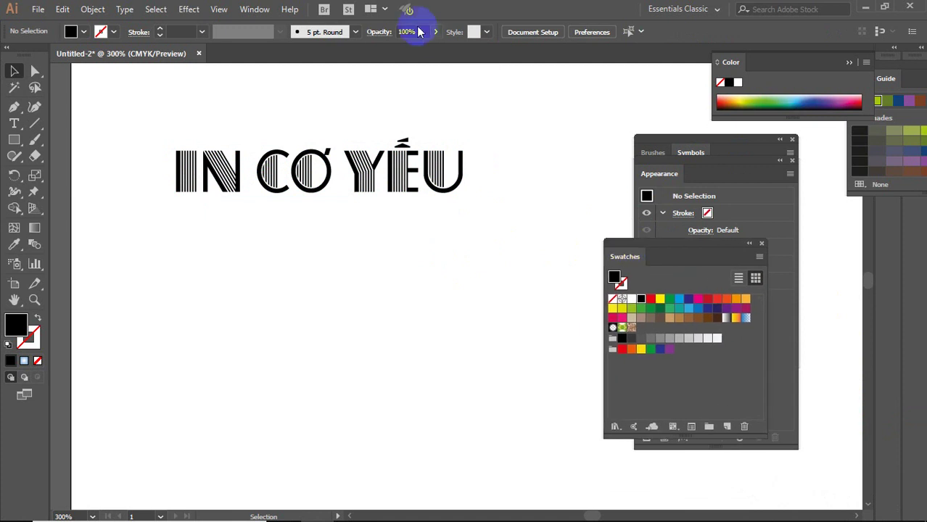
# Step: Show the Graphic Styles panel and apply the blue-and-black striped style to the headline
pyautogui.click(255, 9)
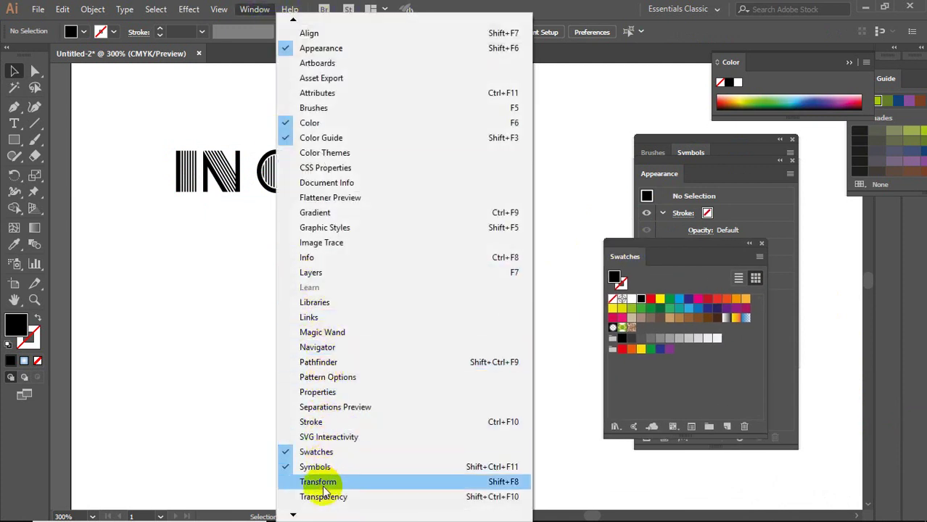
pyautogui.click(338, 228)
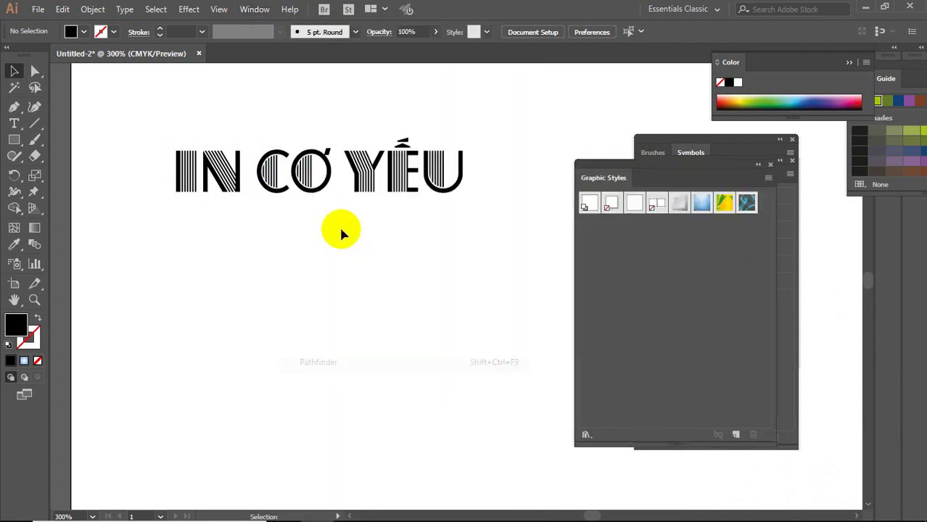
pyautogui.click(701, 207)
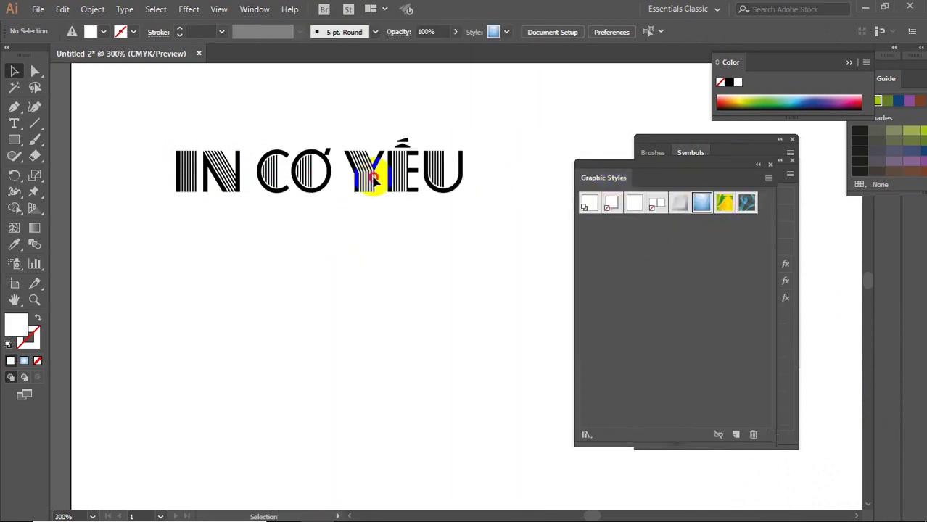
pyautogui.hotkey('ctrl', 'a')
pyautogui.click(701, 207)
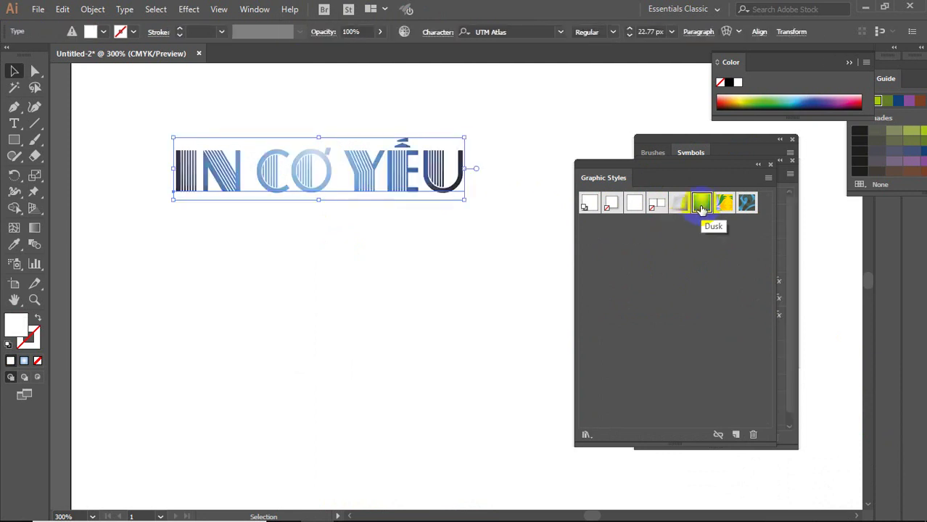
pyautogui.click(725, 207)
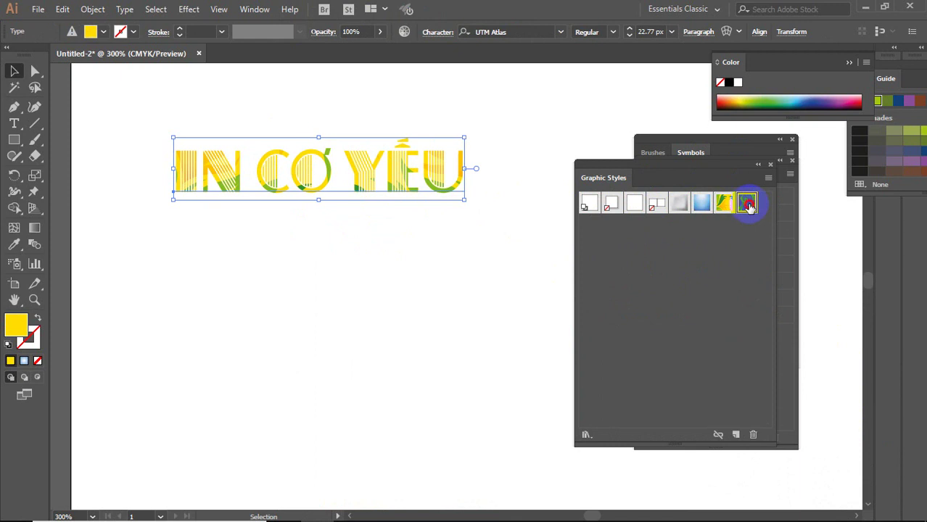
pyautogui.click(748, 204)
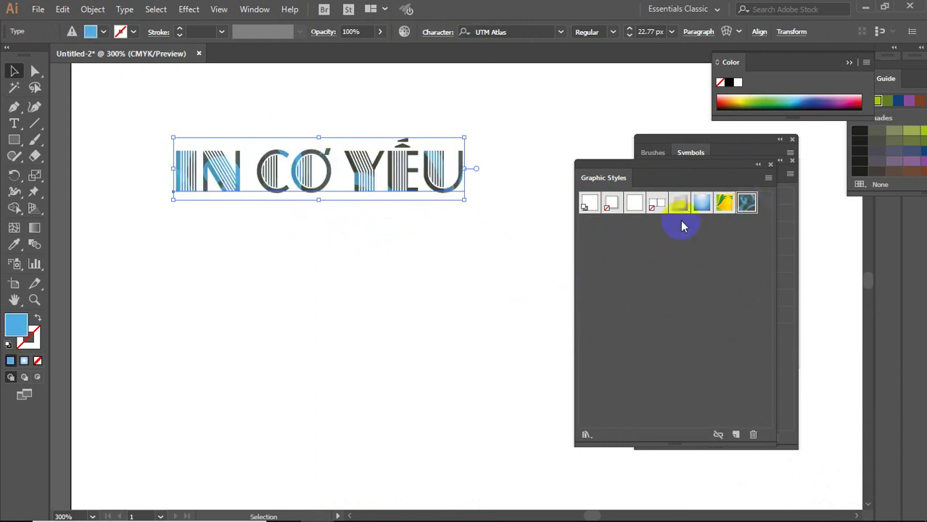
pyautogui.click(768, 179)
pyautogui.moveTo(674, 425)
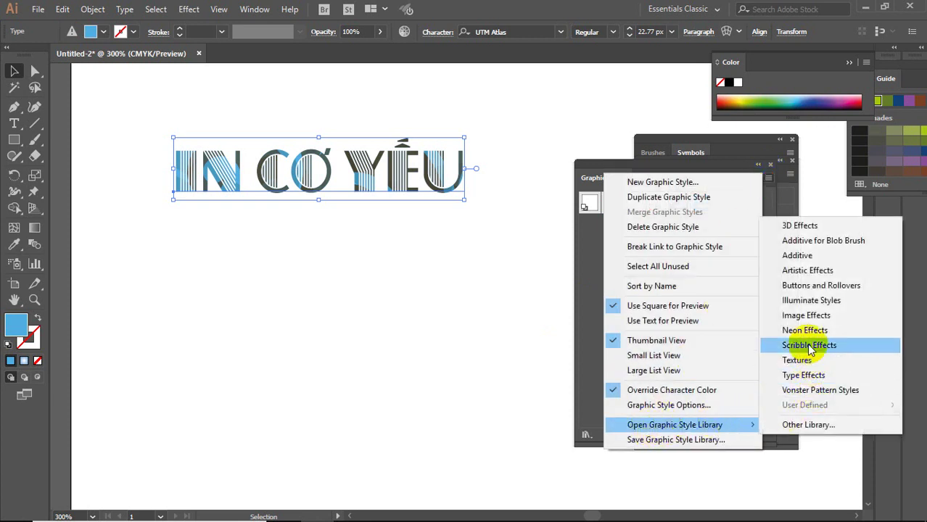
# Step: Try several Type Effects library styles, settling on the red striped style with drop shadow
pyautogui.click(807, 378)
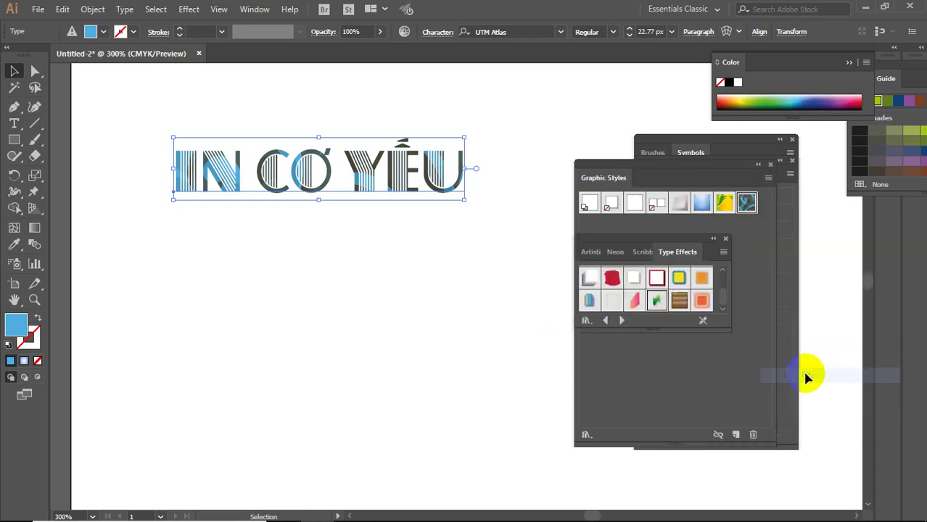
pyautogui.click(592, 279)
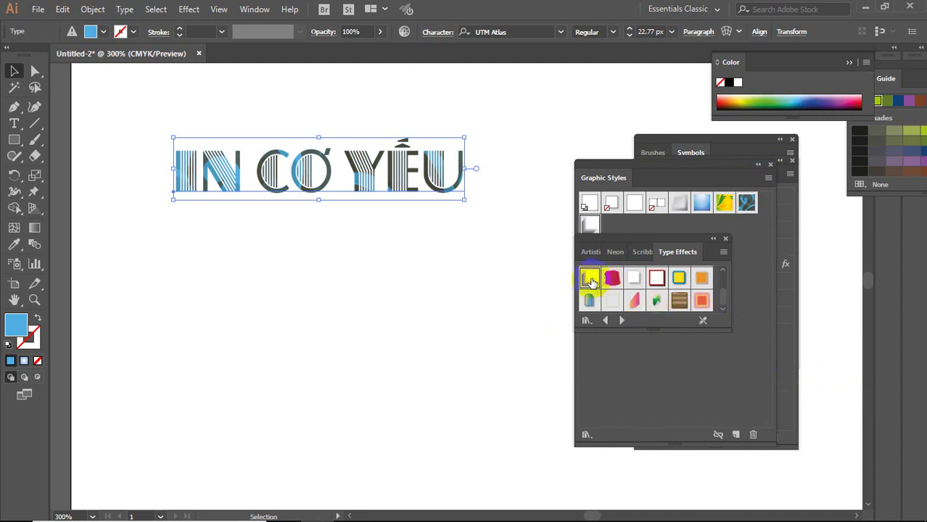
pyautogui.click(611, 280)
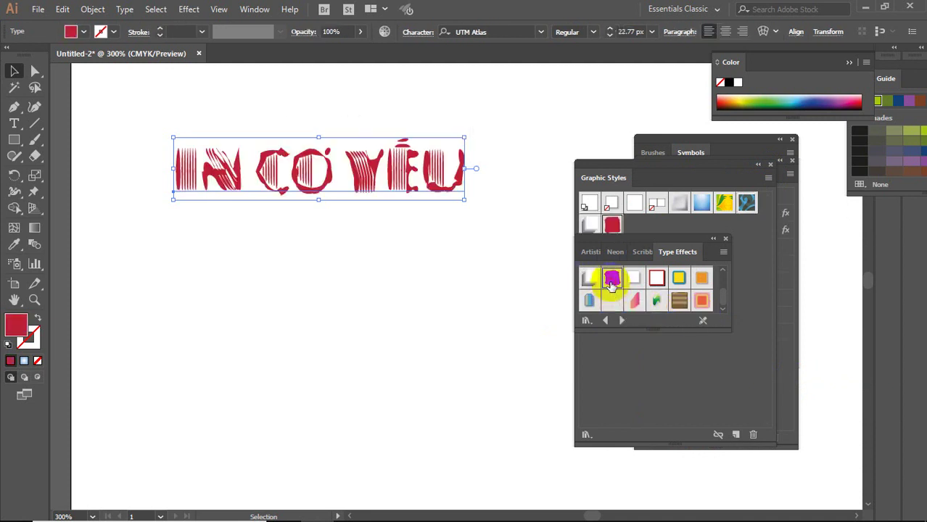
pyautogui.click(657, 279)
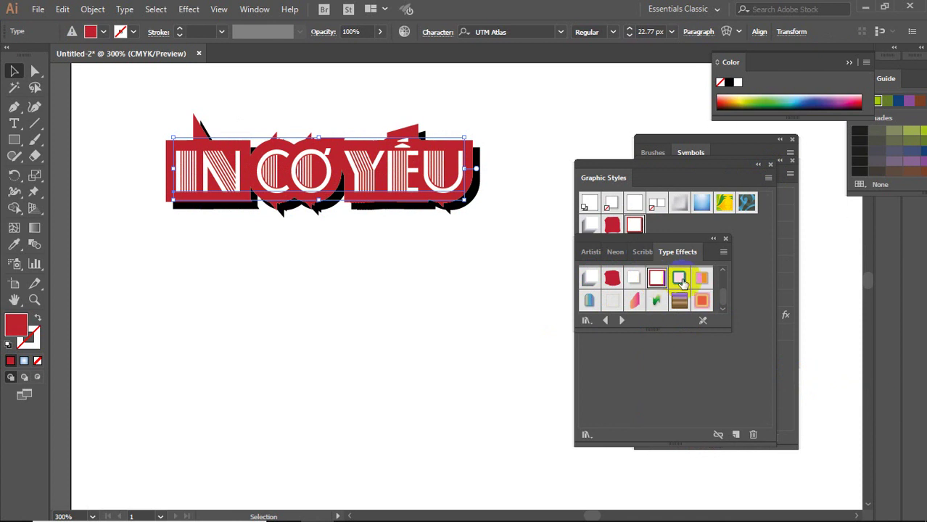
pyautogui.click(680, 279)
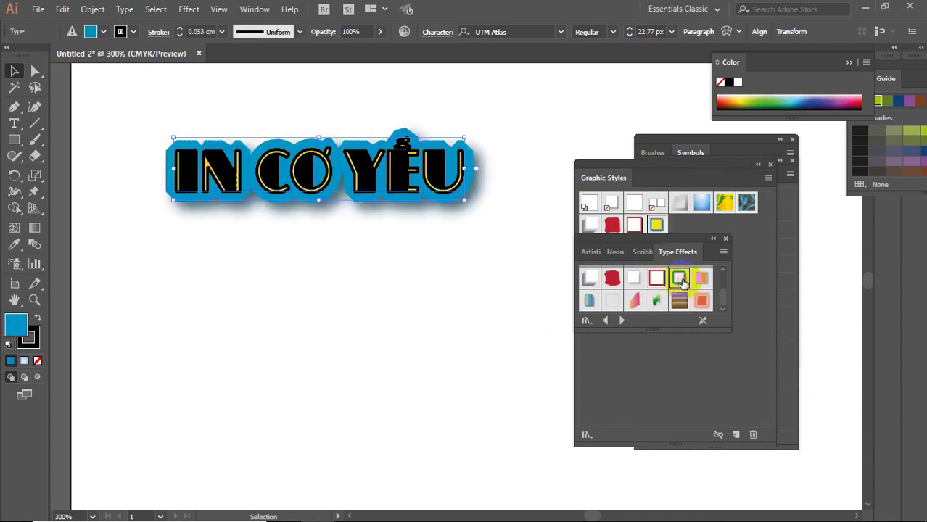
pyautogui.click(634, 300)
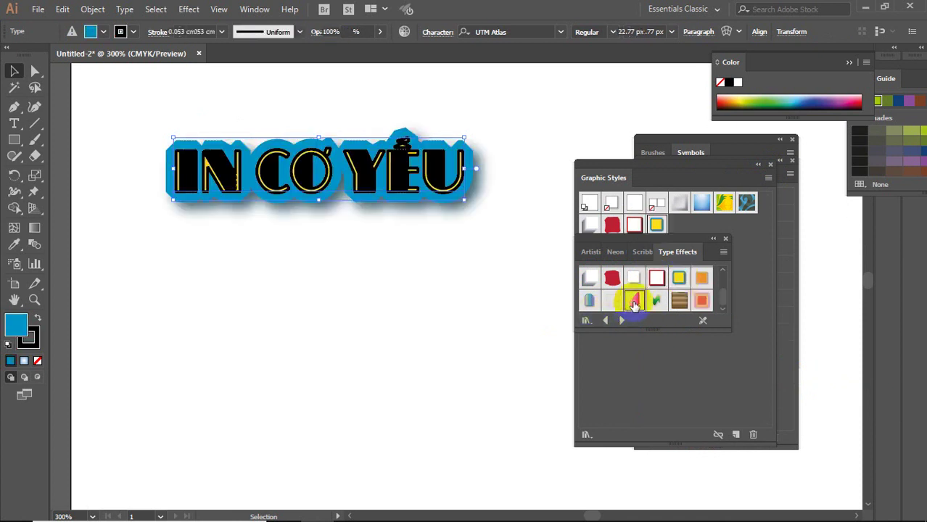
pyautogui.click(680, 302)
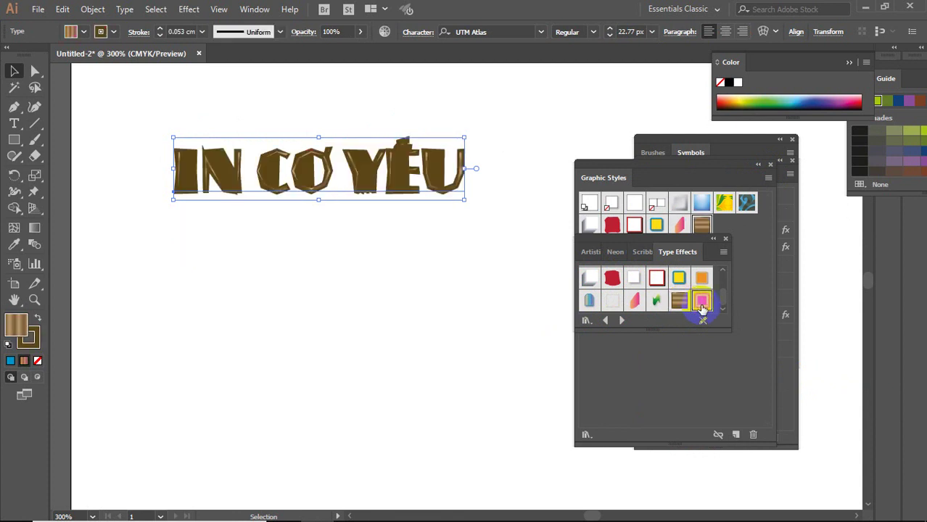
pyautogui.click(701, 303)
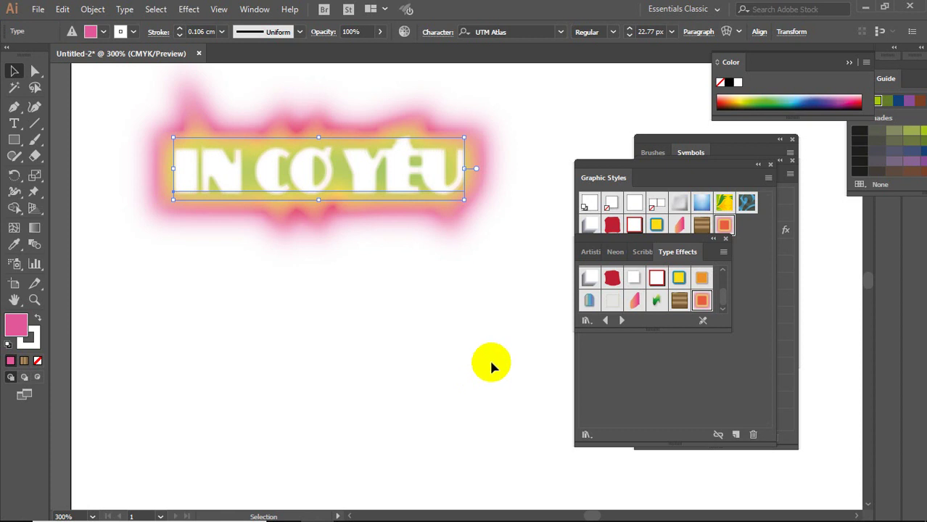
pyautogui.click(635, 246)
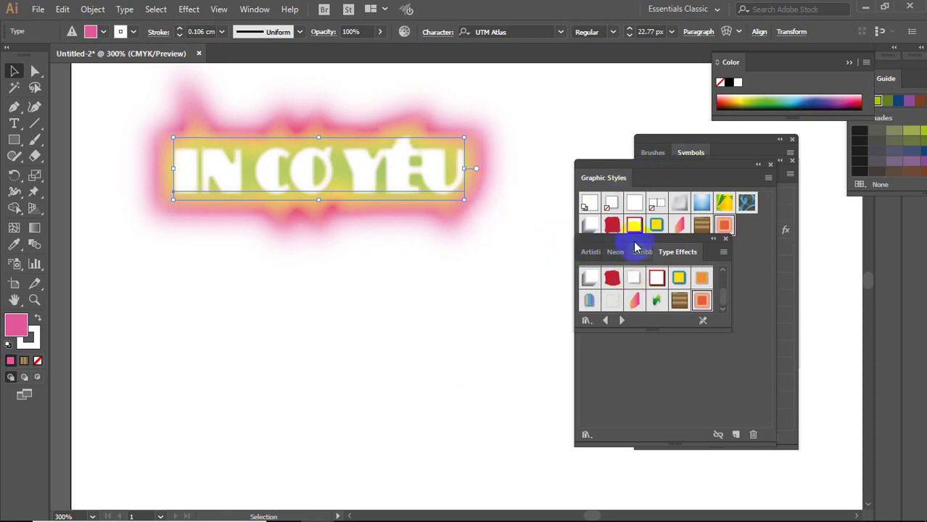
pyautogui.click(633, 226)
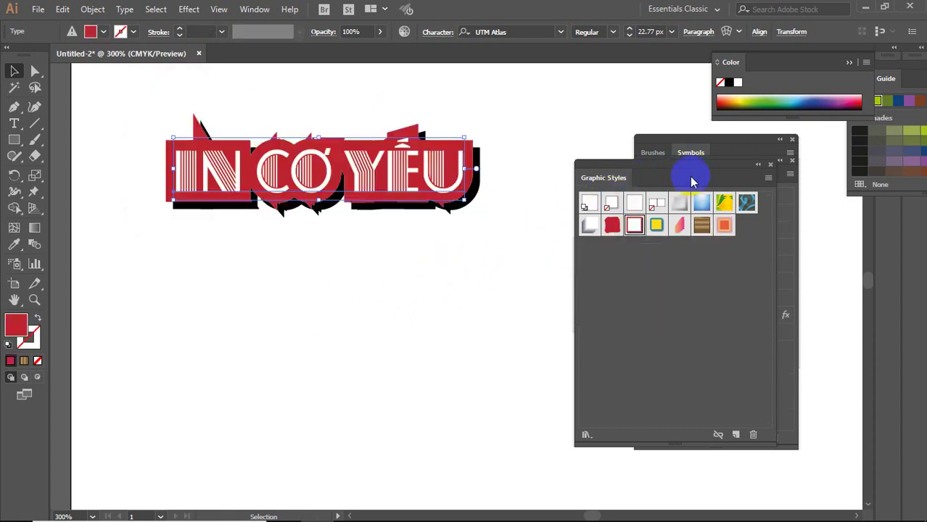
# Step: Rearrange the panels and expand the Appearance fill to reveal Offset Path and Drop Shadow
pyautogui.moveTo(689, 176)
pyautogui.mouseDown()
pyautogui.moveTo(751, 397)
pyautogui.moveTo(622, 390)
pyautogui.mouseUp()
pyautogui.moveTo(647, 234)
pyautogui.mouseDown()
pyautogui.moveTo(740, 370)
pyautogui.moveTo(769, 436)
pyautogui.mouseUp()
pyautogui.moveTo(673, 248); pyautogui.dragTo(877, 341)
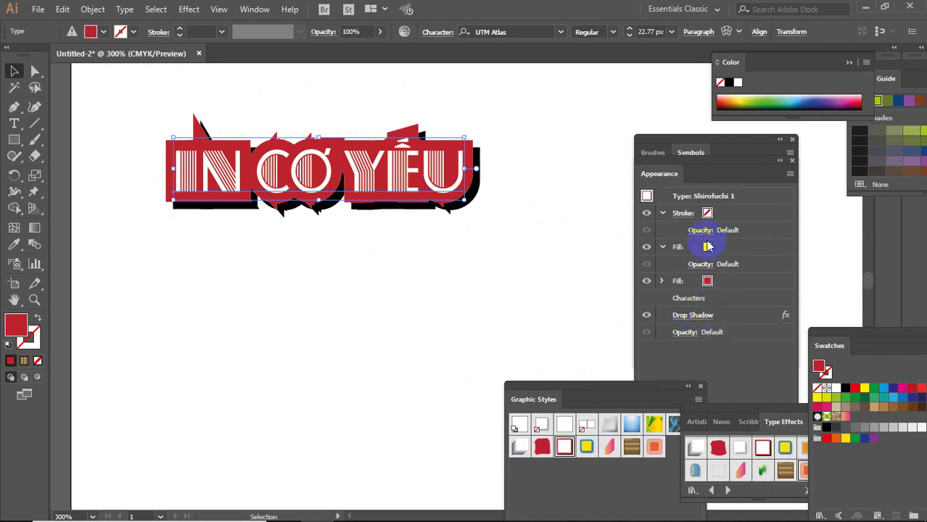
pyautogui.click(662, 176)
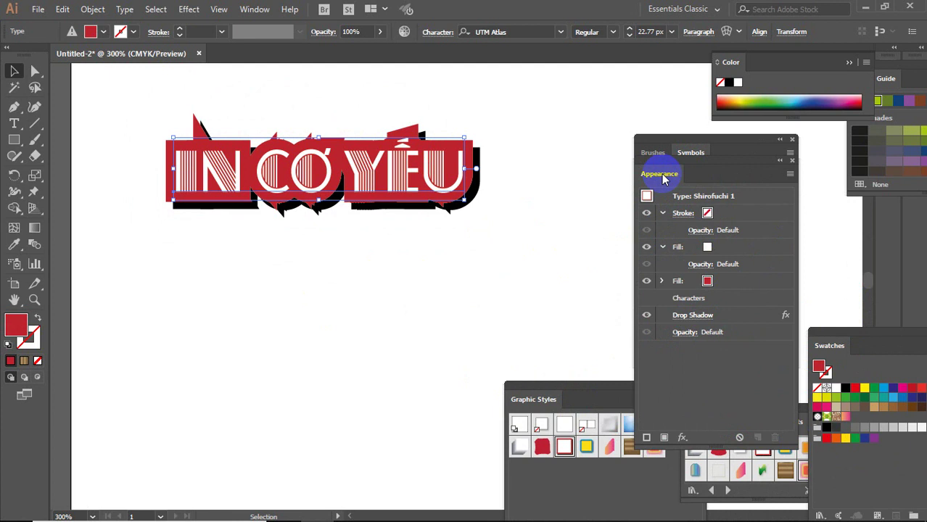
pyautogui.click(662, 284)
pyautogui.moveTo(690, 152); pyautogui.dragTo(578, 55)
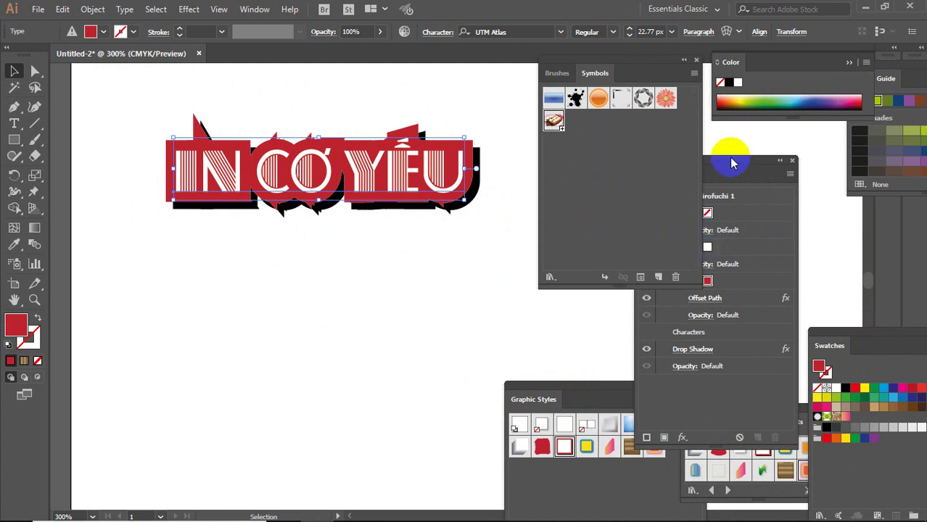
pyautogui.moveTo(734, 160); pyautogui.dragTo(596, 128)
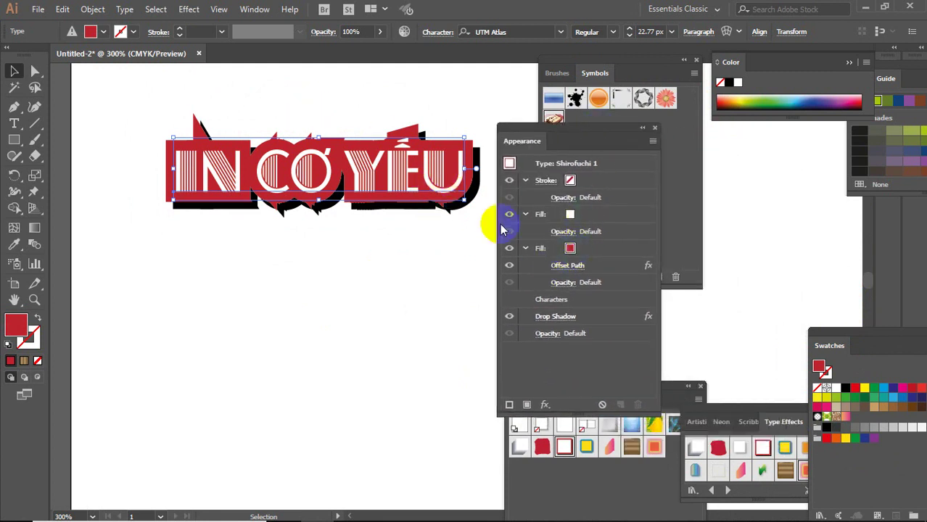
# Step: Recolour the second fill (the backing) to purple after trying green and tan
pyautogui.click(569, 251)
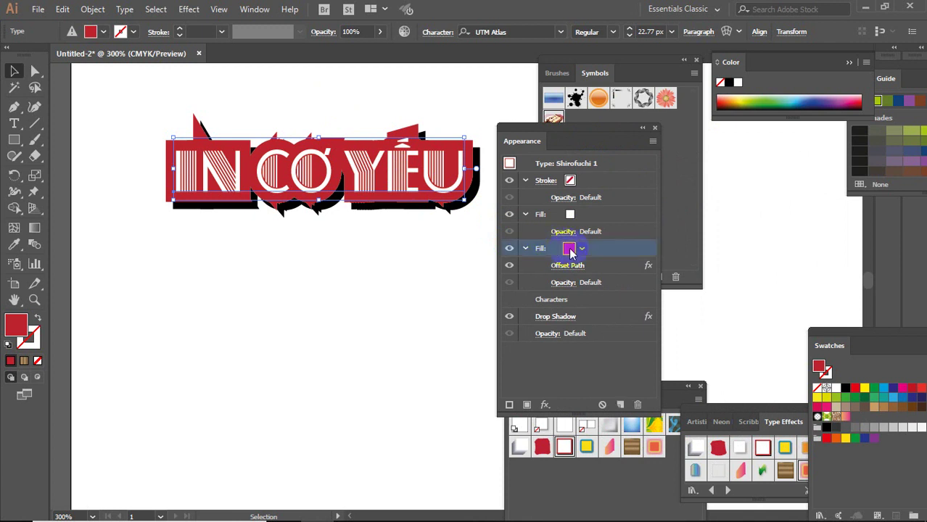
pyautogui.click(581, 249)
pyautogui.click(483, 282)
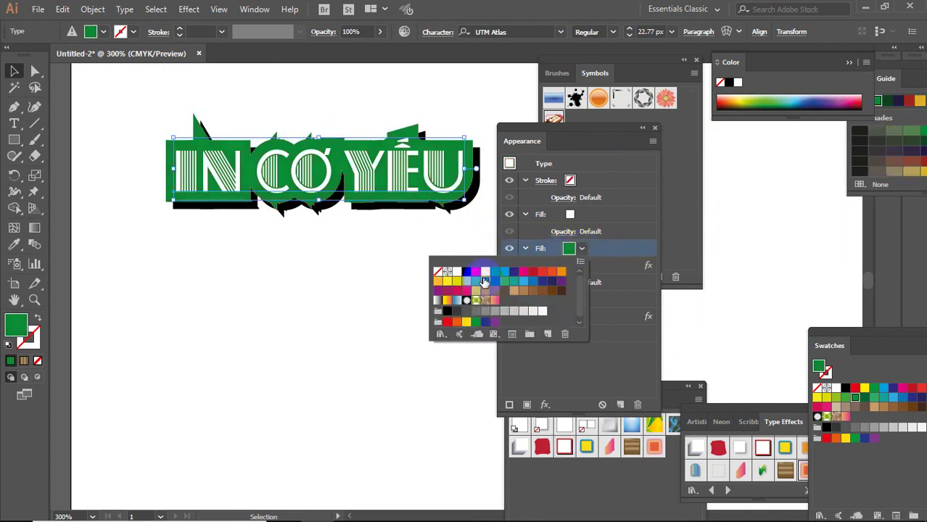
pyautogui.click(582, 250)
pyautogui.click(583, 250)
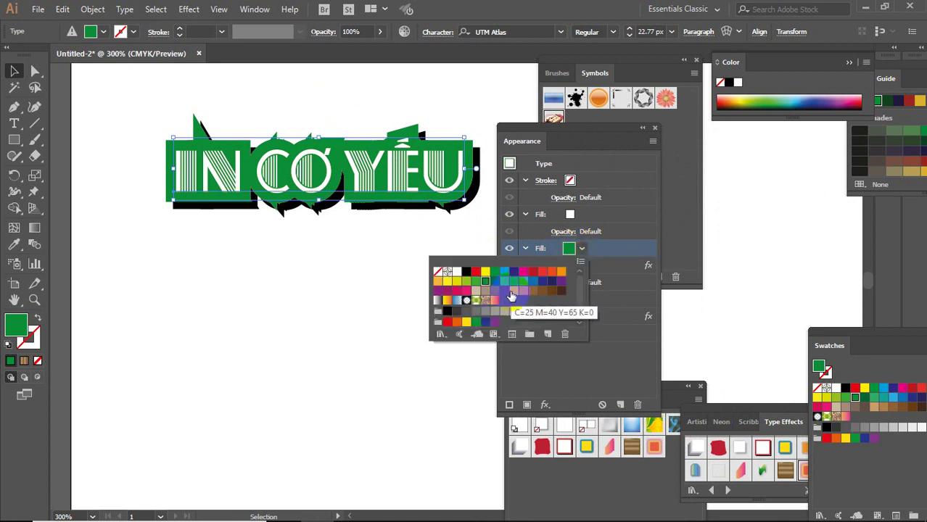
pyautogui.click(512, 292)
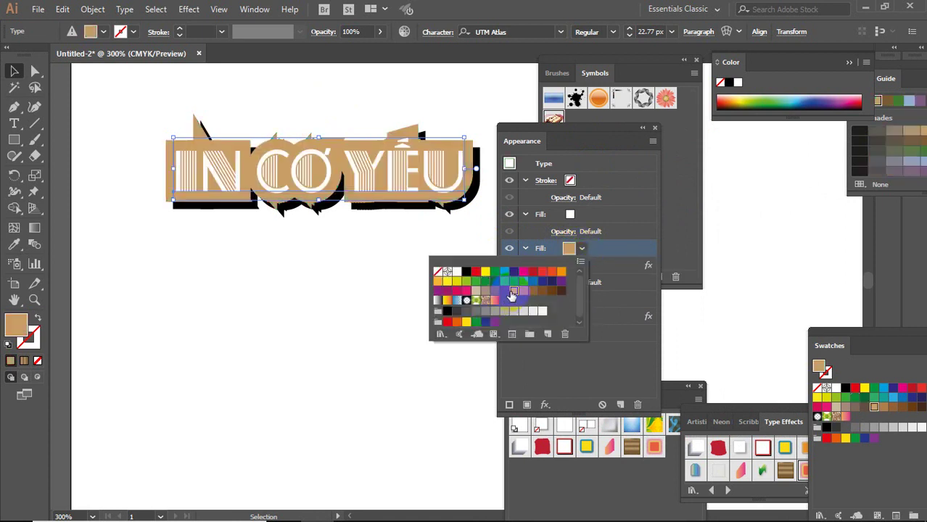
pyautogui.click(578, 251)
pyautogui.click(581, 250)
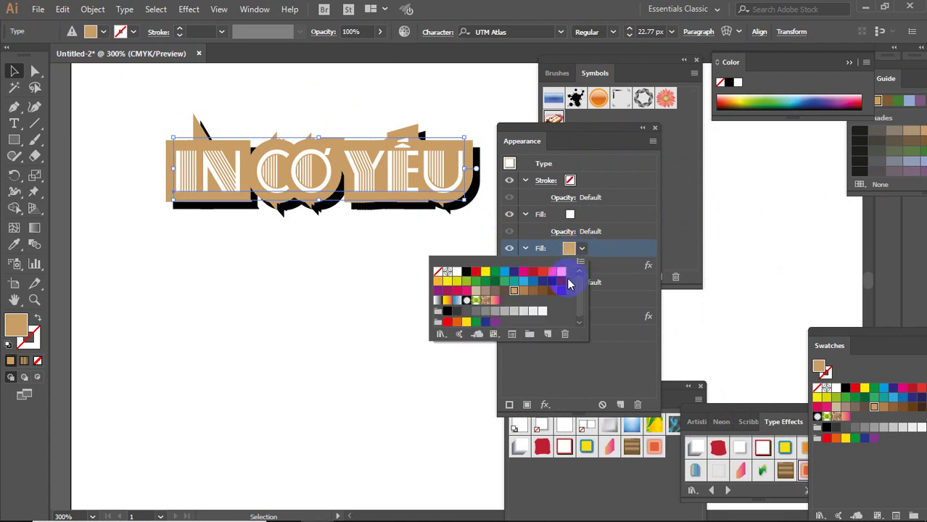
pyautogui.click(560, 288)
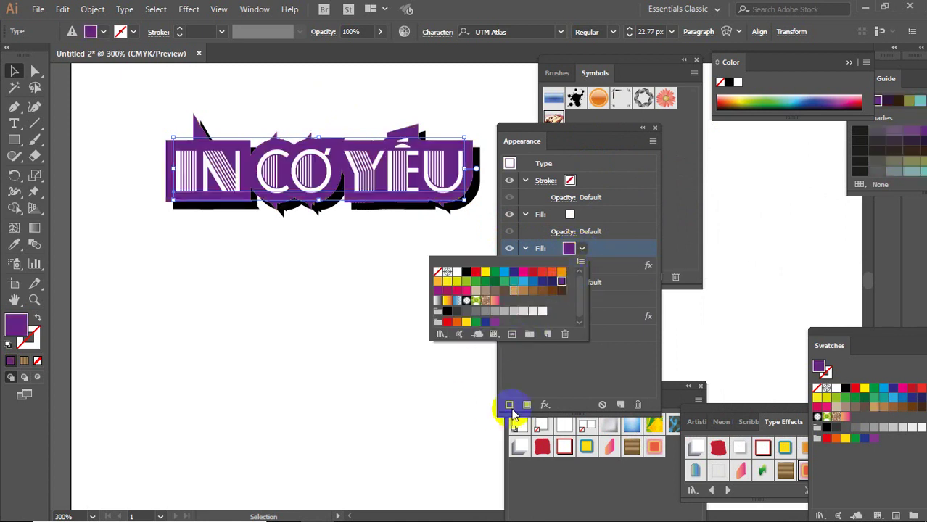
pyautogui.click(554, 374)
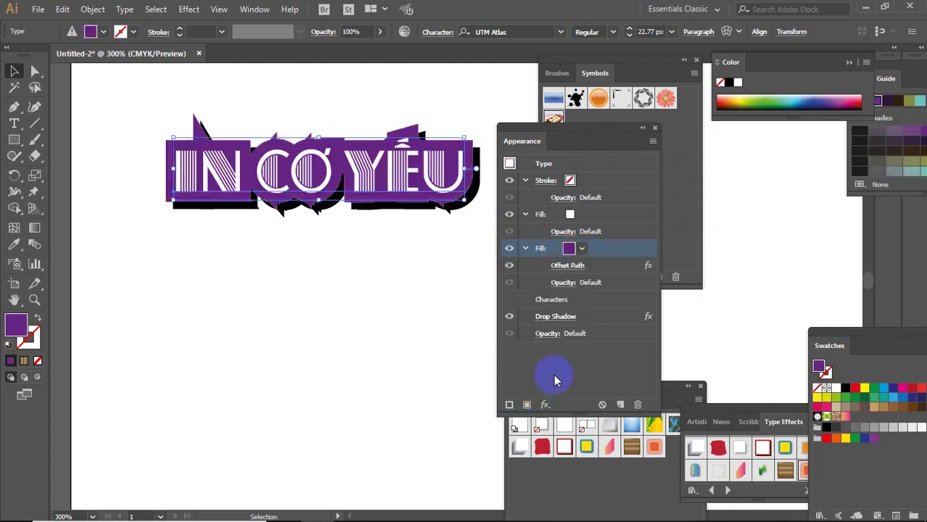
# Step: Change the backing's Offset Path distance to 2cm
pyautogui.click(566, 265)
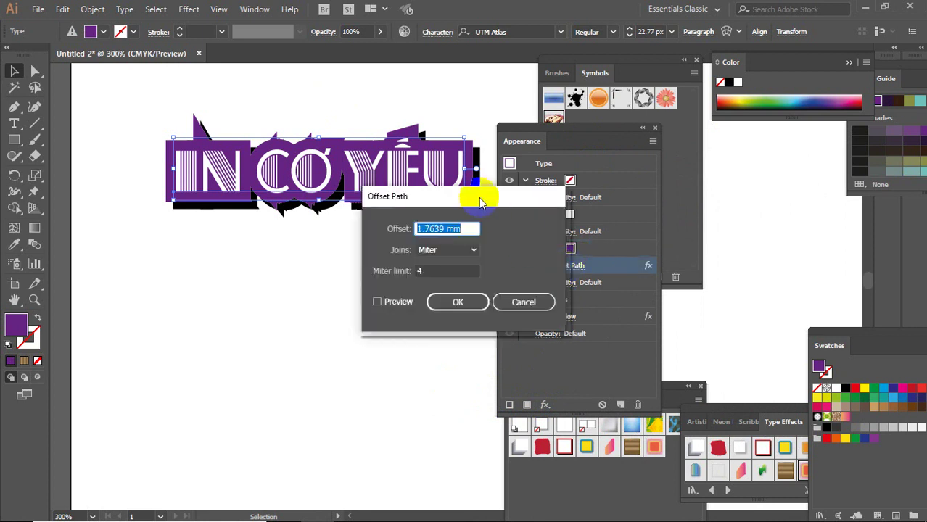
pyautogui.moveTo(479, 197); pyautogui.dragTo(614, 204)
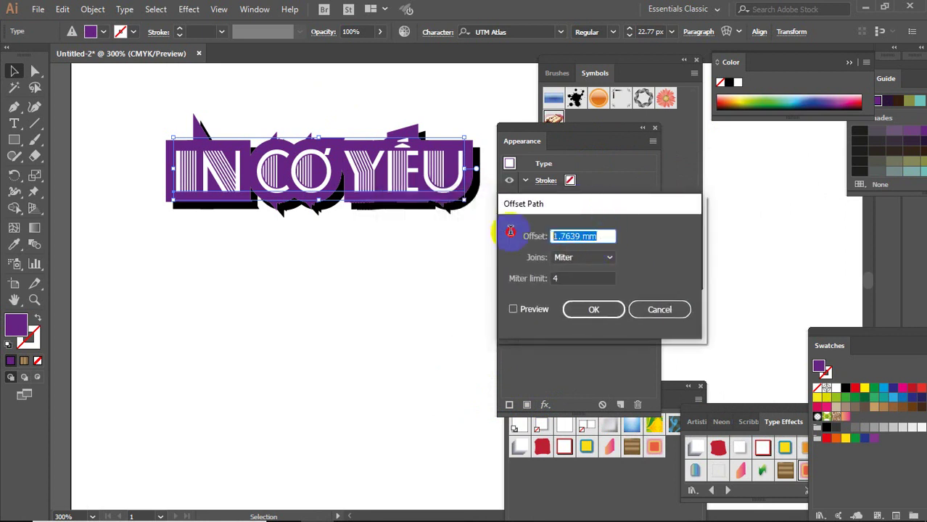
pyautogui.press('BackSpace')
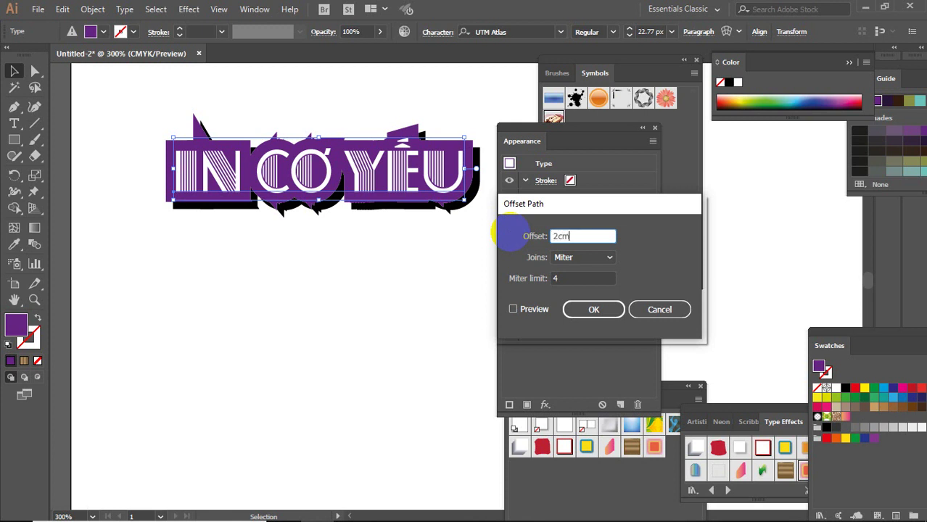
pyautogui.press('Return')
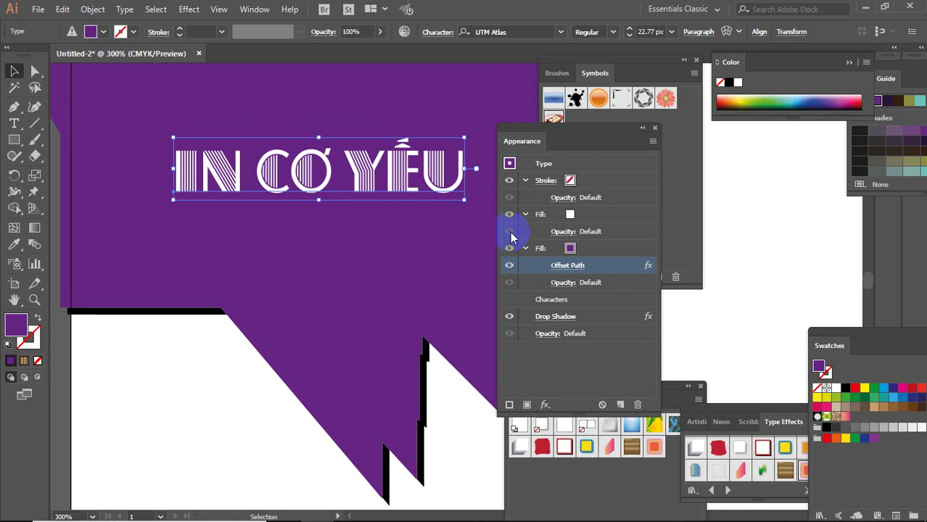
# Step: Lower the purple backing fill's opacity to 23%
pyautogui.click(580, 283)
pyautogui.click(564, 283)
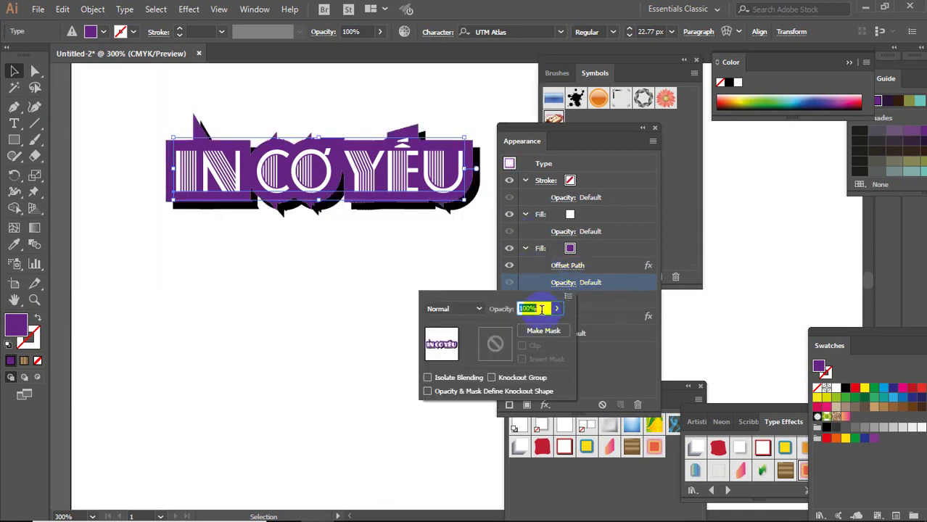
pyautogui.moveTo(553, 327)
pyautogui.mouseDown()
pyautogui.moveTo(511, 331)
pyautogui.moveTo(523, 324)
pyautogui.mouseUp()
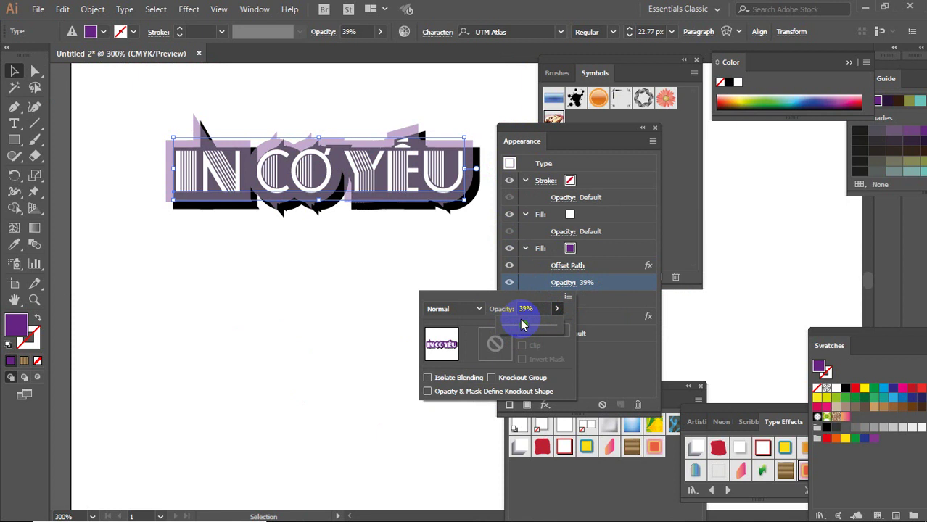
pyautogui.click(557, 308)
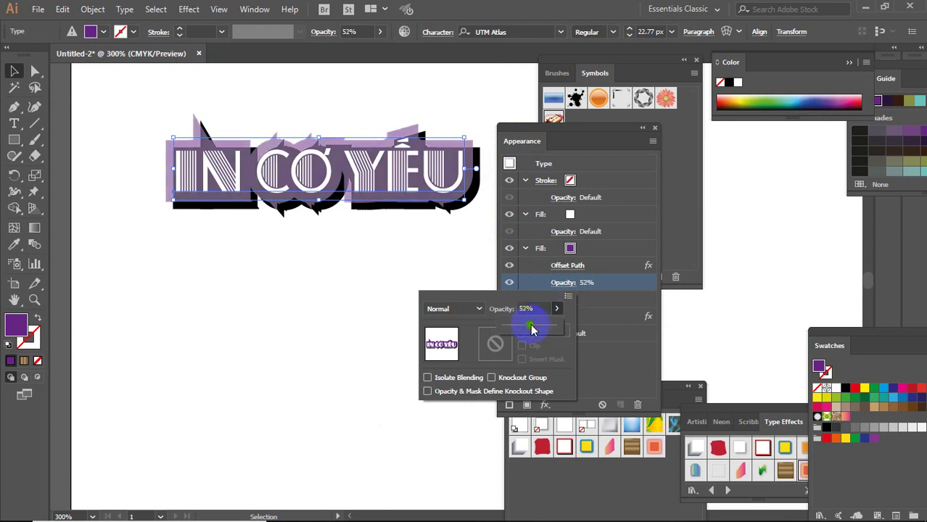
pyautogui.moveTo(532, 329); pyautogui.dragTo(517, 331)
pyautogui.click(556, 310)
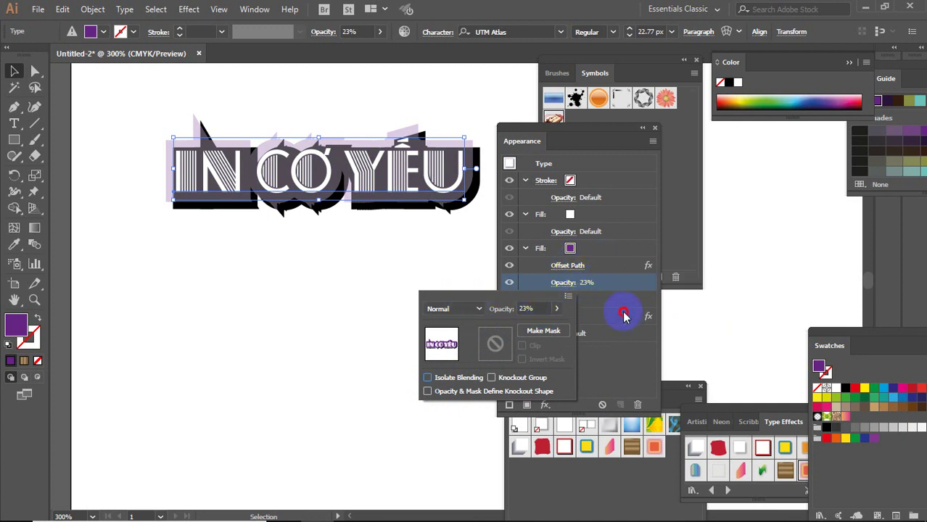
pyautogui.click(632, 361)
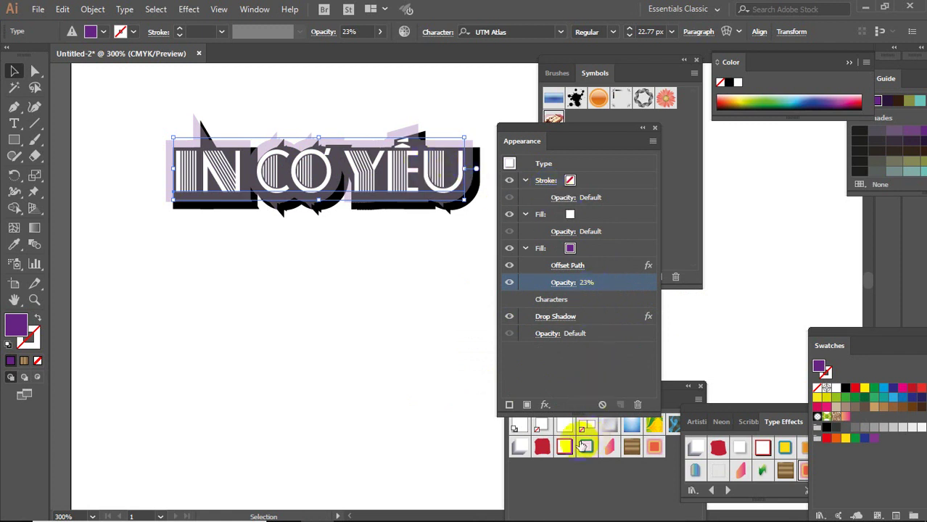
# Step: Try the Shirofuchi 2, pink striped warped and brown Woodcut styles on the headline
pyautogui.click(543, 186)
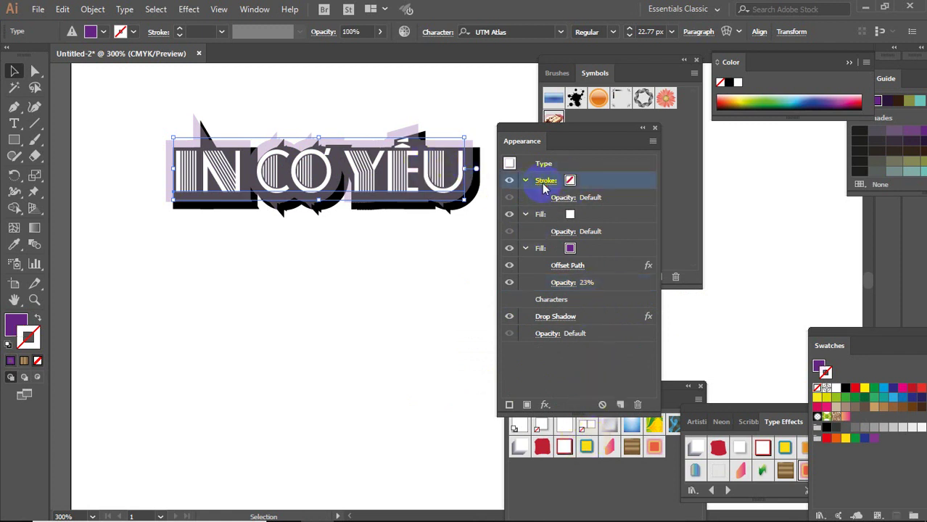
pyautogui.click(603, 186)
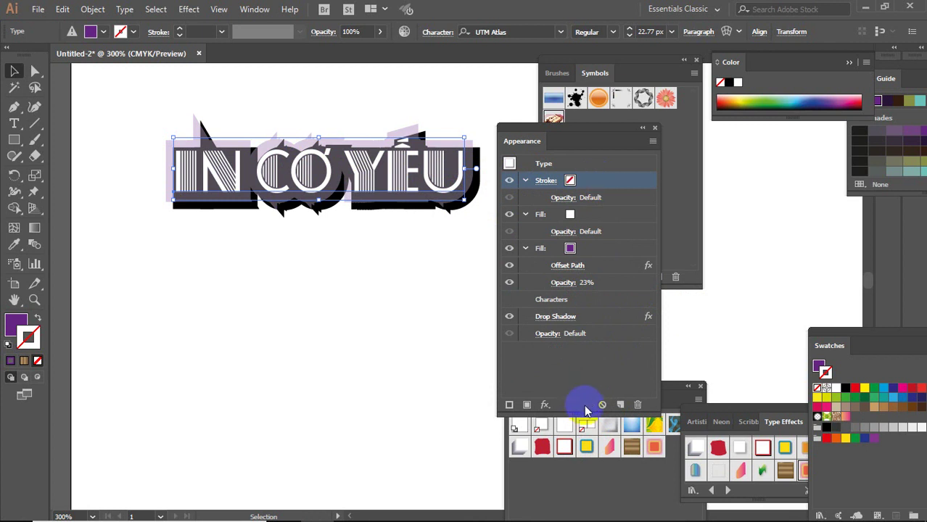
pyautogui.click(586, 448)
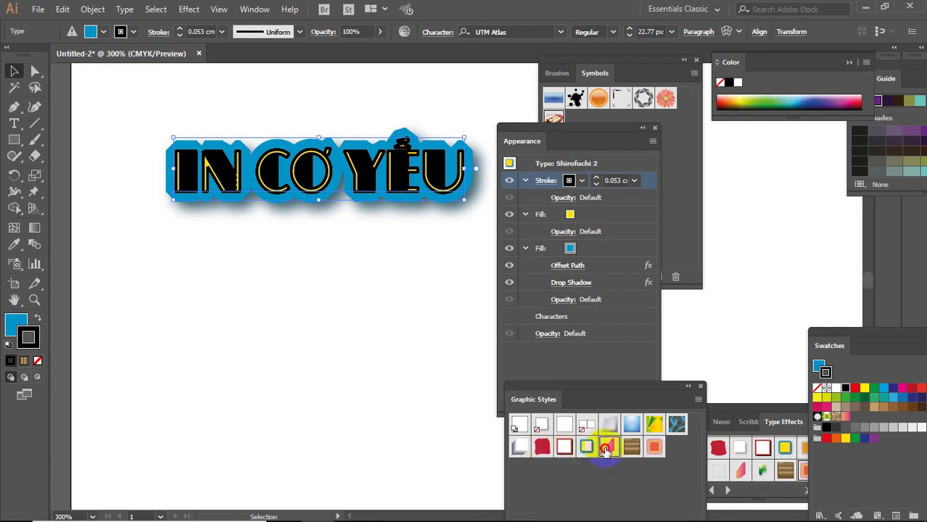
pyautogui.click(606, 447)
pyautogui.click(631, 447)
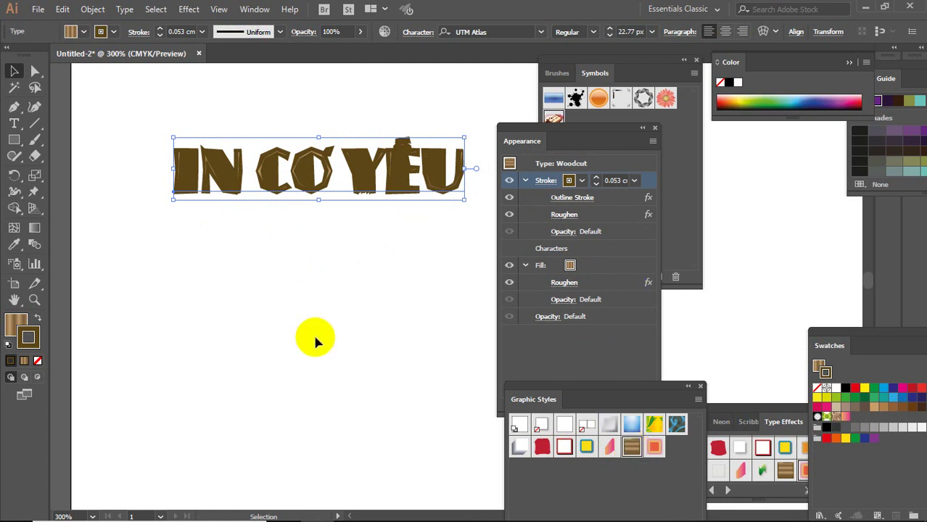
# Step: Close the Appearance and Symbols panels and deselect the finished headline
pyautogui.click(313, 332)
pyautogui.click(653, 129)
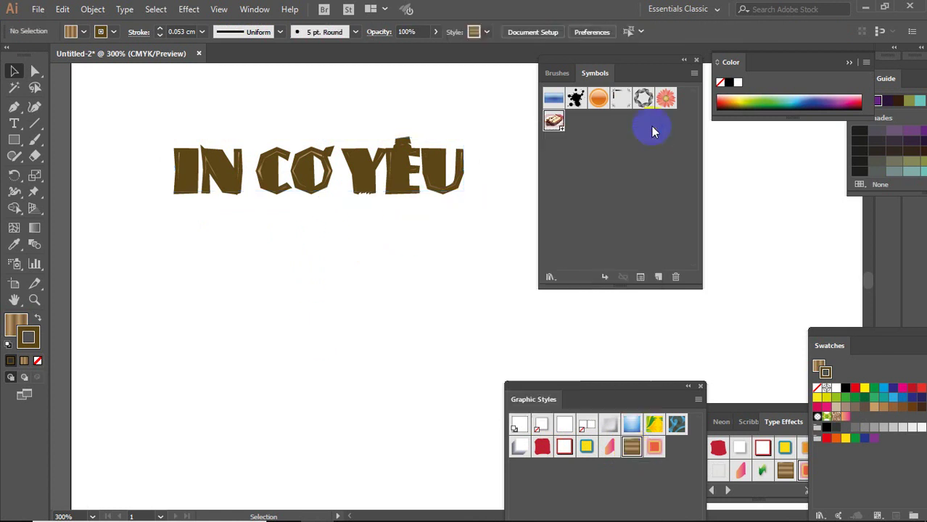
pyautogui.click(696, 59)
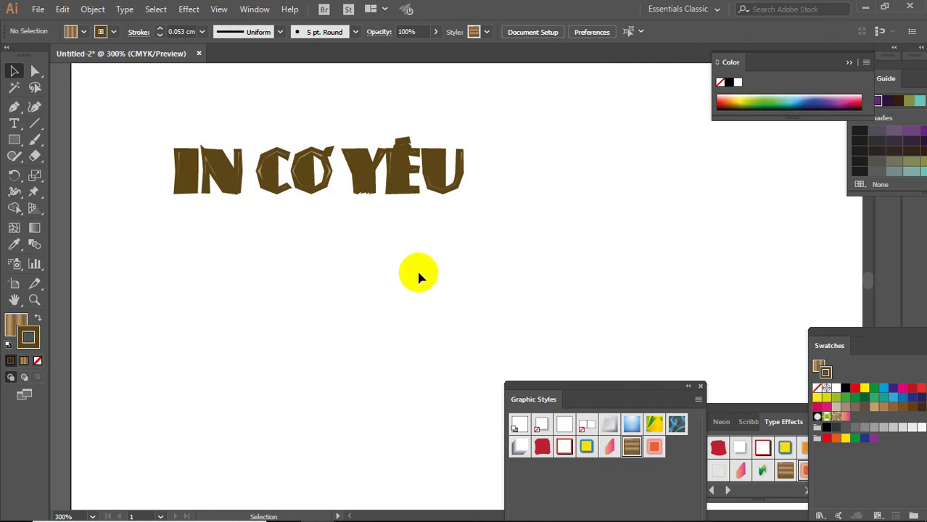
pyautogui.click(293, 183)
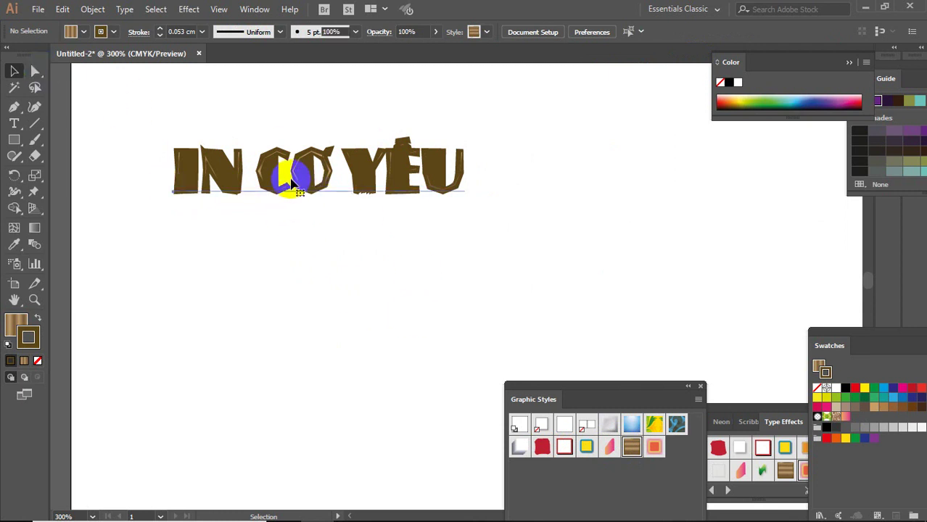
pyautogui.press('Delete')
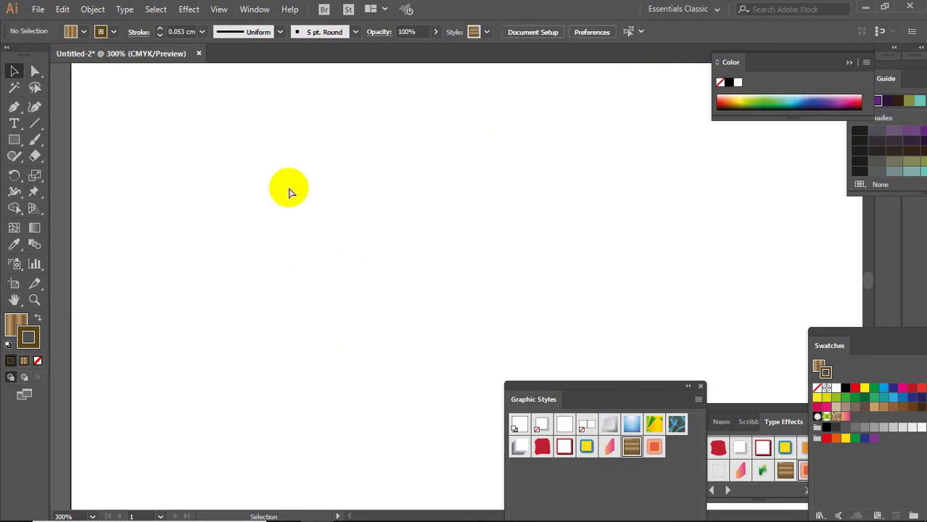
pyautogui.hotkey('ctrl', 'z')
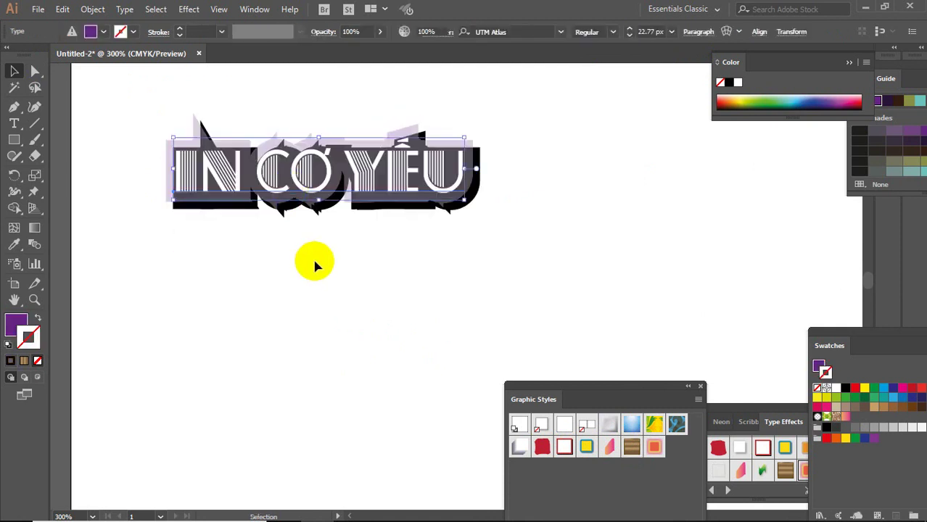
pyautogui.click(556, 215)
# Step: Zoom out and drag the IN CƠ YẾU text onto the artboard, undoing the stray copy
pyautogui.hotkey('ctrl', '-')
pyautogui.hotkey('ctrl', '-')
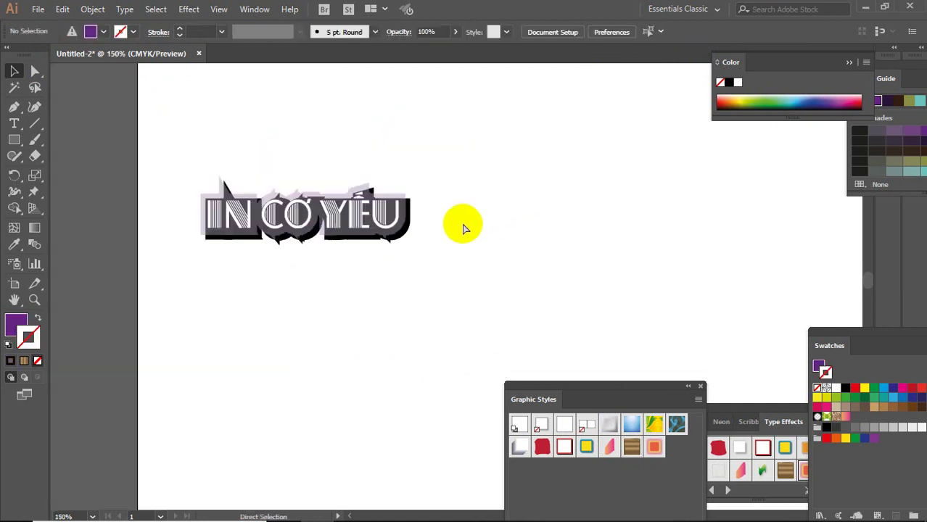
pyautogui.hotkey('ctrl', '-')
pyautogui.moveTo(483, 267)
pyautogui.mouseDown()
pyautogui.moveTo(394, 274)
pyautogui.moveTo(311, 217)
pyautogui.mouseUp()
pyautogui.hotkey('ctrl', '-')
pyautogui.hotkey('ctrl', '-')
pyautogui.hotkey('ctrl', '-')
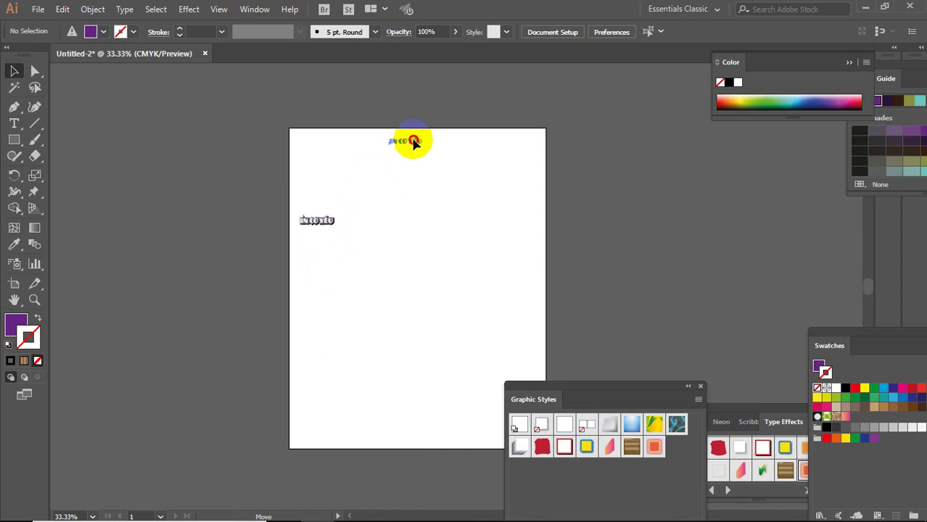
pyautogui.moveTo(393, 133); pyautogui.dragTo(359, 157)
pyautogui.hotkey('ctrl', 'z')
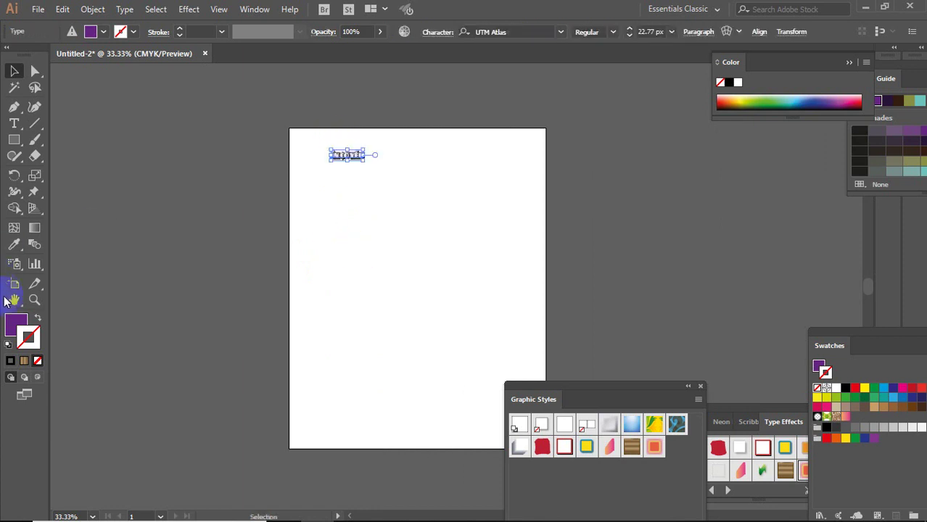
# Step: Use the Artboard tool to pull all four artboard edges in toward the text
pyautogui.click(18, 333)
pyautogui.click(14, 285)
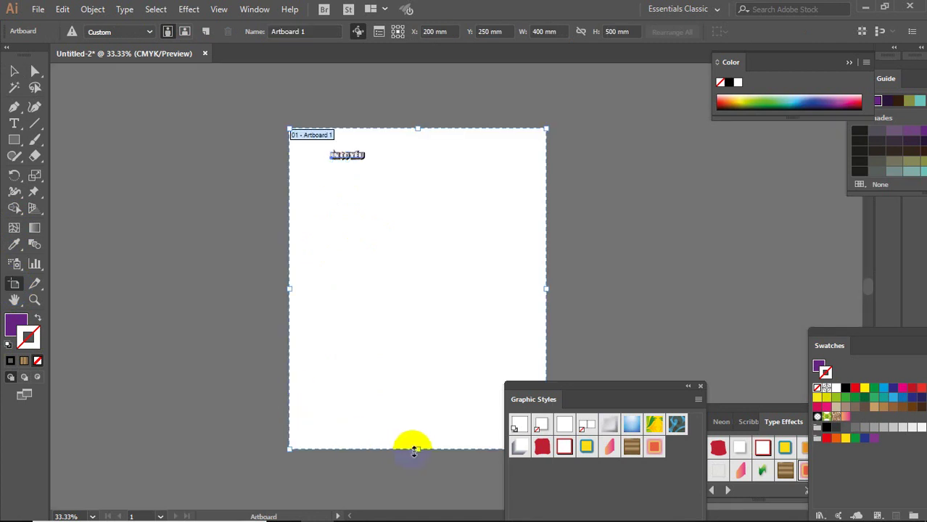
pyautogui.moveTo(415, 449); pyautogui.dragTo(417, 163)
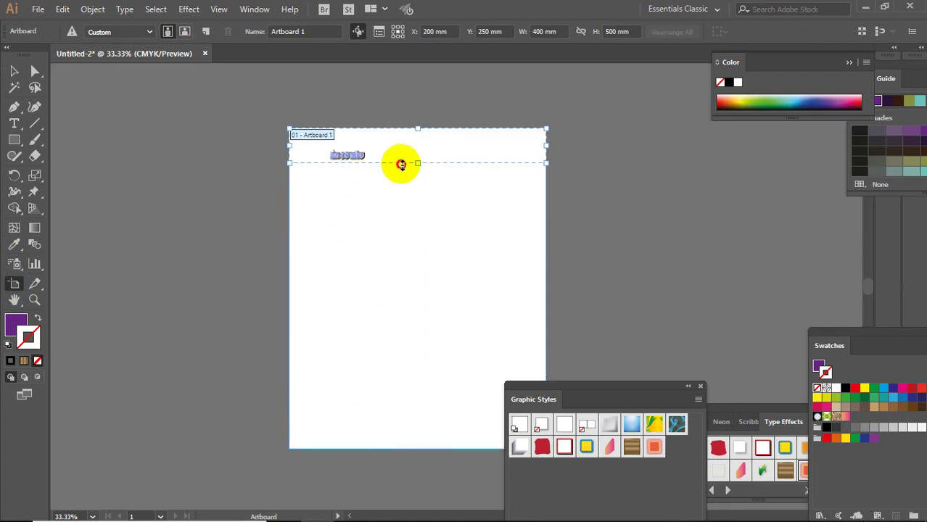
pyautogui.moveTo(417, 128); pyautogui.dragTo(417, 147)
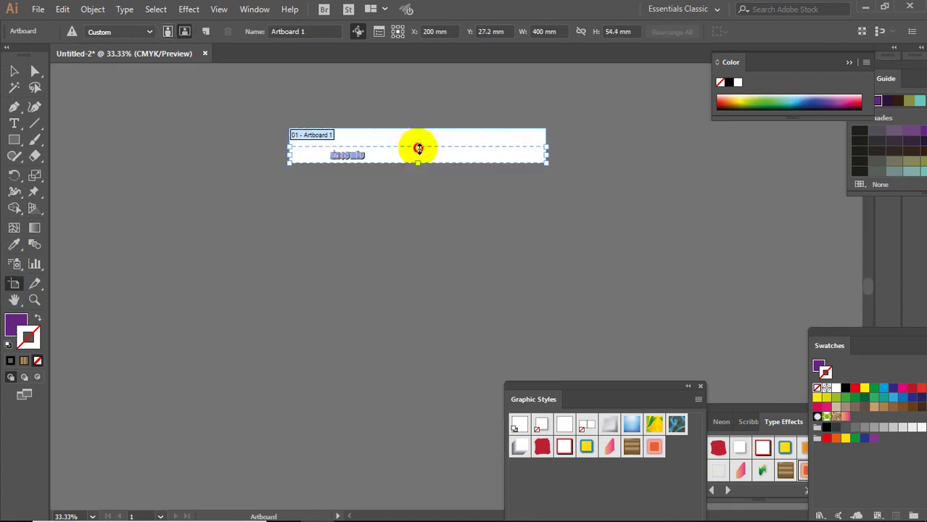
pyautogui.moveTo(547, 154); pyautogui.dragTo(368, 155)
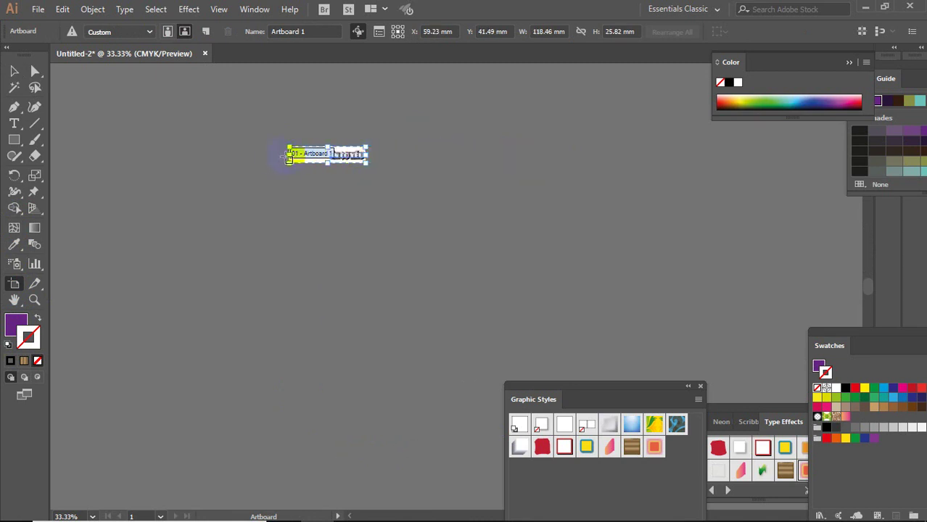
pyautogui.moveTo(288, 156); pyautogui.dragTo(298, 154)
pyautogui.moveTo(302, 154); pyautogui.dragTo(311, 155)
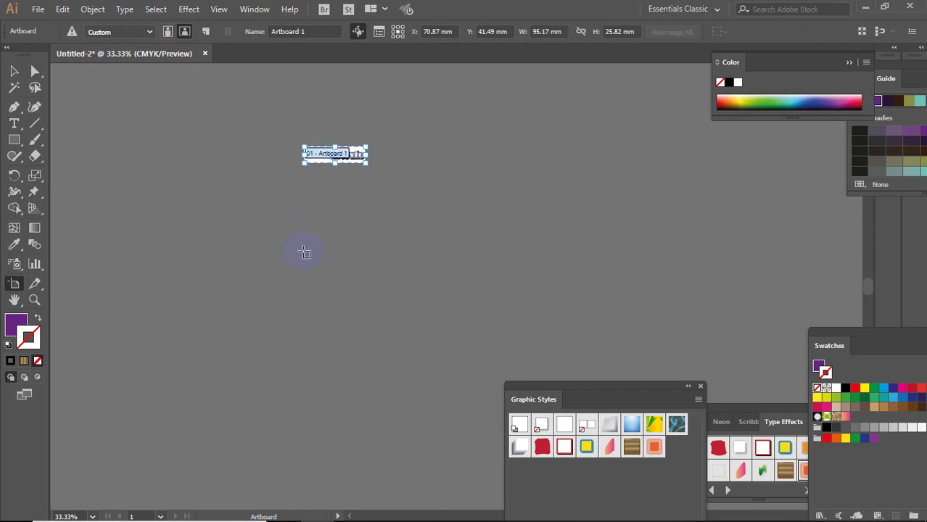
# Step: Zoom in and trim the artboard tightly around the headline, about 55.66 × 18.06 mm
pyautogui.hotkey('ctrl', '=')
pyautogui.hotkey('ctrl', '=')
pyautogui.hotkey('ctrl', '=')
pyautogui.click(304, 255)
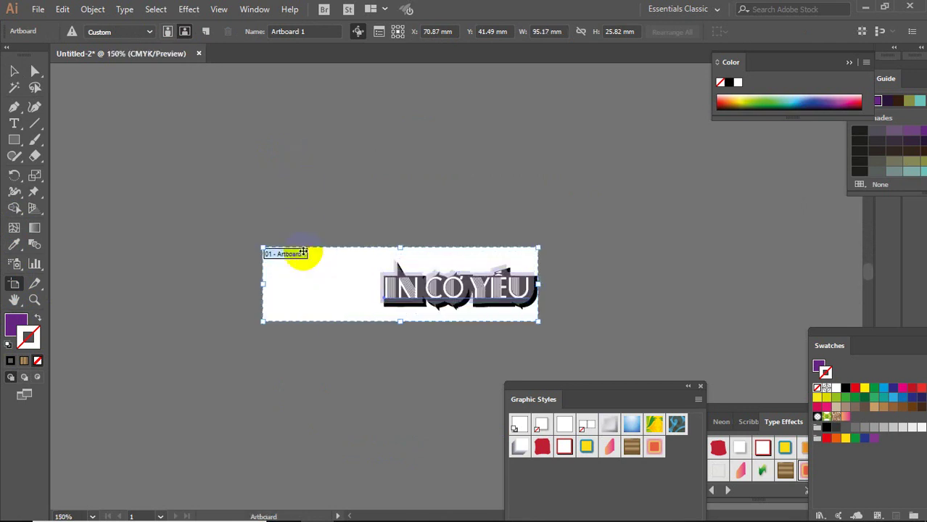
pyautogui.hotkey('ctrl', '=')
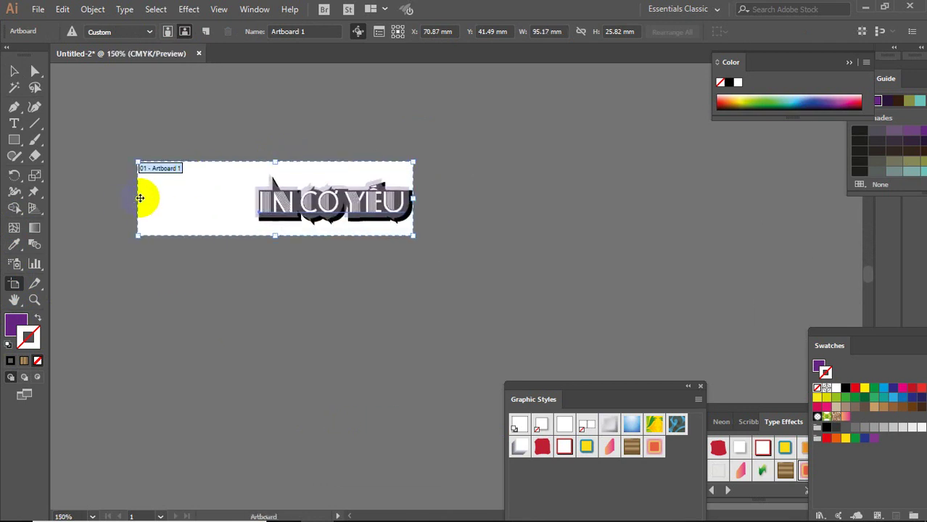
pyautogui.moveTo(140, 198); pyautogui.dragTo(251, 203)
pyautogui.moveTo(332, 166); pyautogui.dragTo(332, 172)
pyautogui.moveTo(332, 233); pyautogui.dragTo(331, 223)
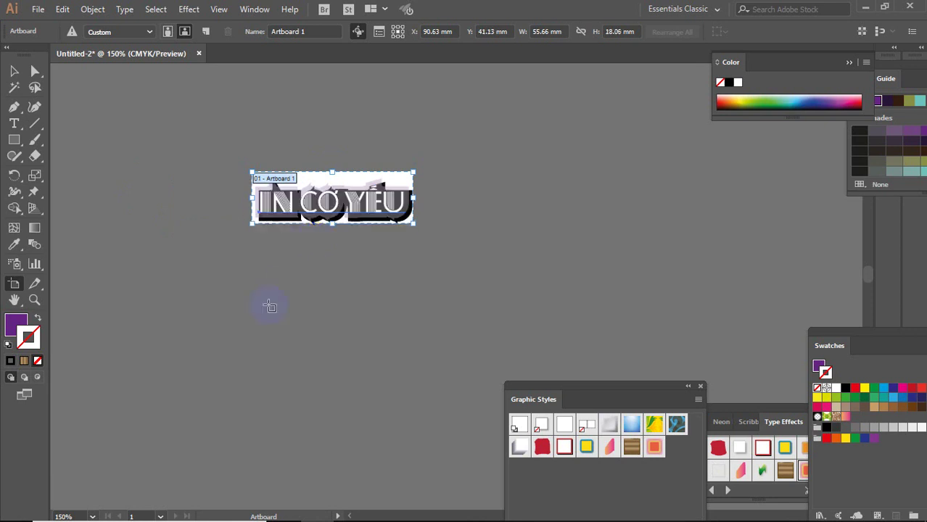
# Step: Save the artwork as INCOYEU2 in Illustrator EPS format with Use Artboards checked
pyautogui.click(14, 70)
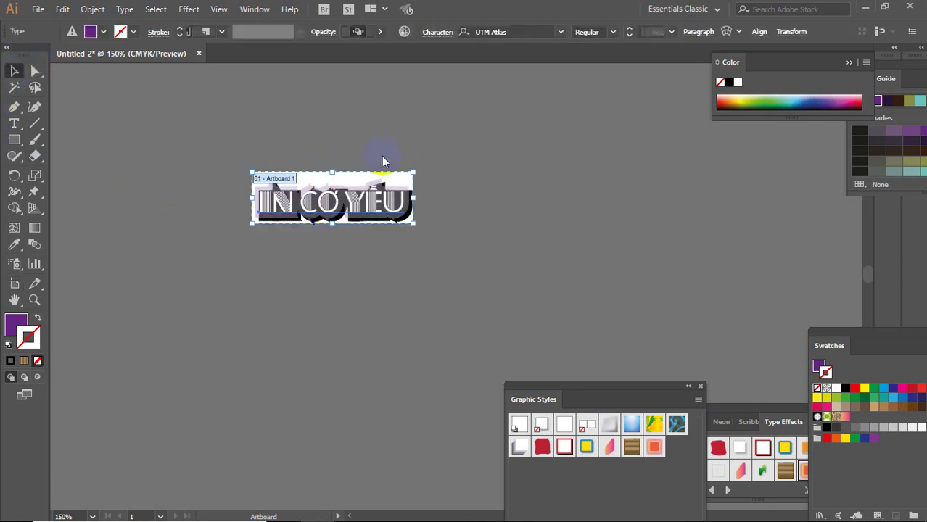
pyautogui.click(350, 172)
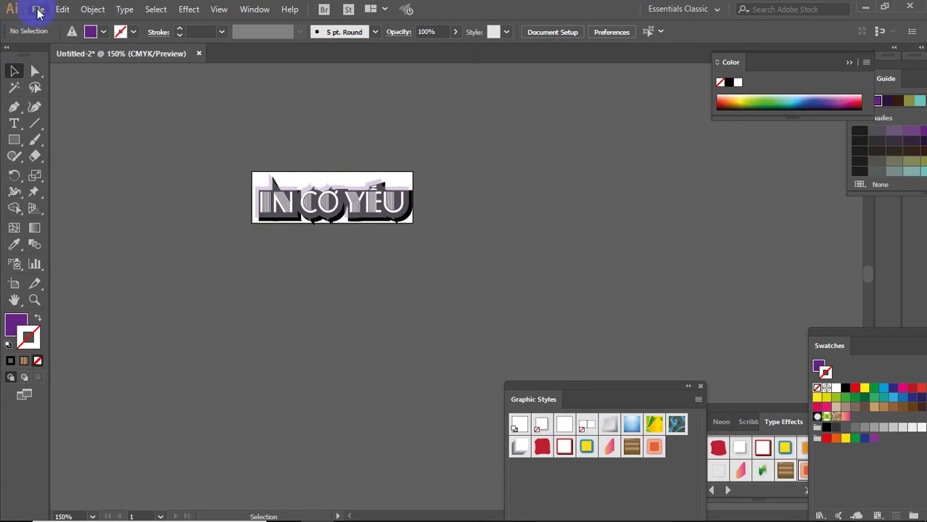
pyautogui.click(38, 8)
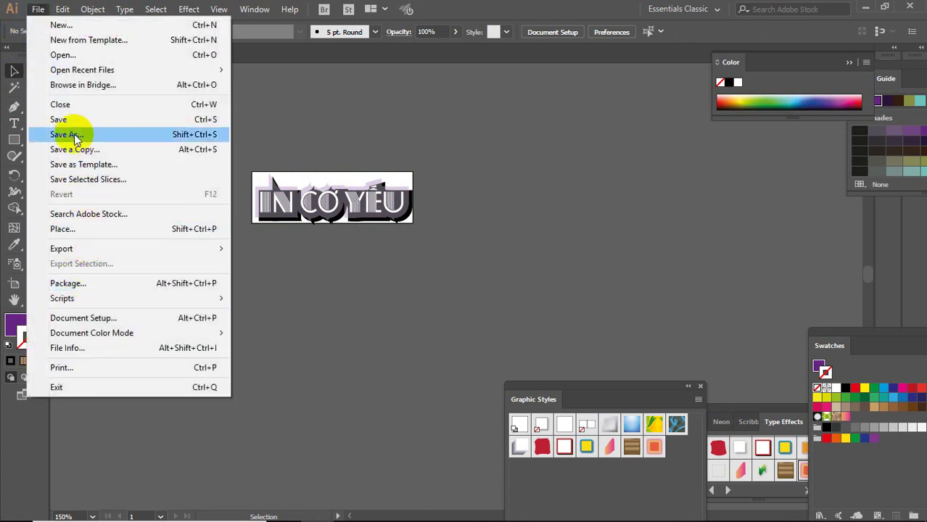
pyautogui.click(78, 135)
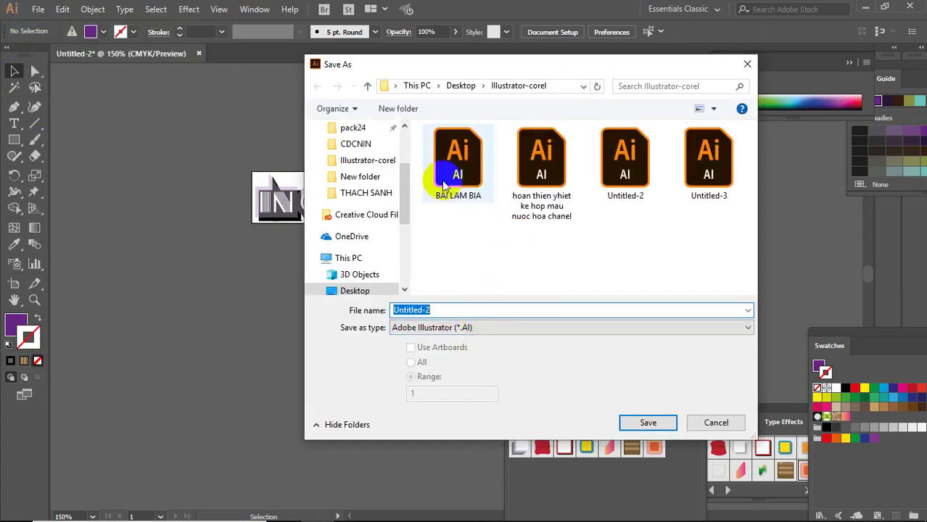
pyautogui.press('BackSpace')
pyautogui.write('INCOYEU')
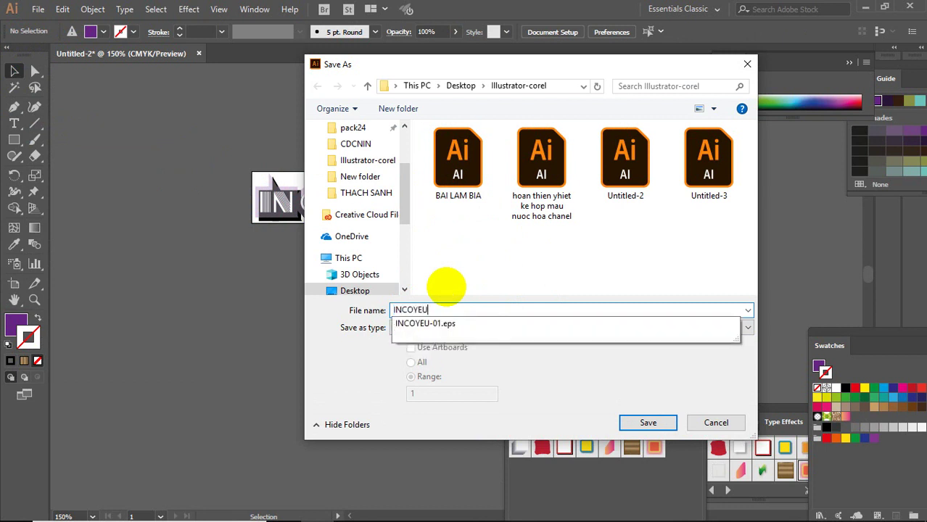
pyautogui.write('2')
pyautogui.click(501, 328)
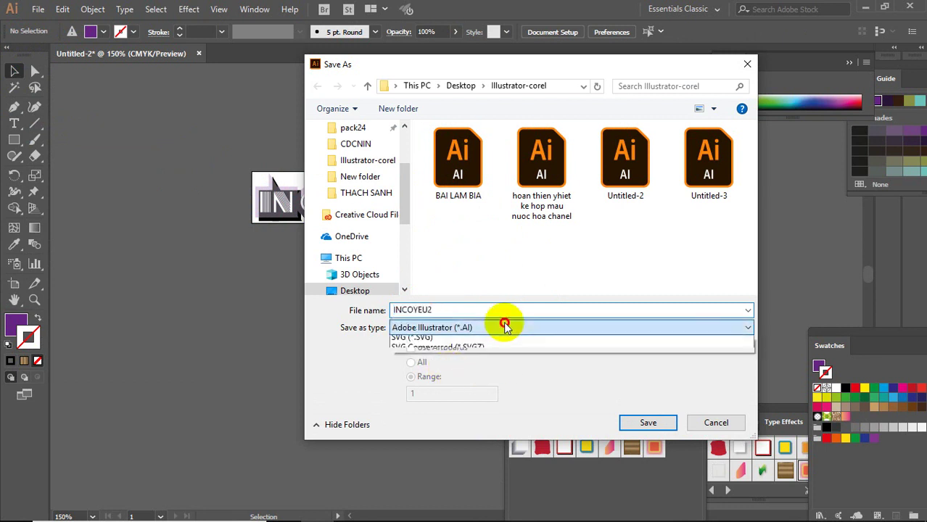
pyautogui.click(435, 361)
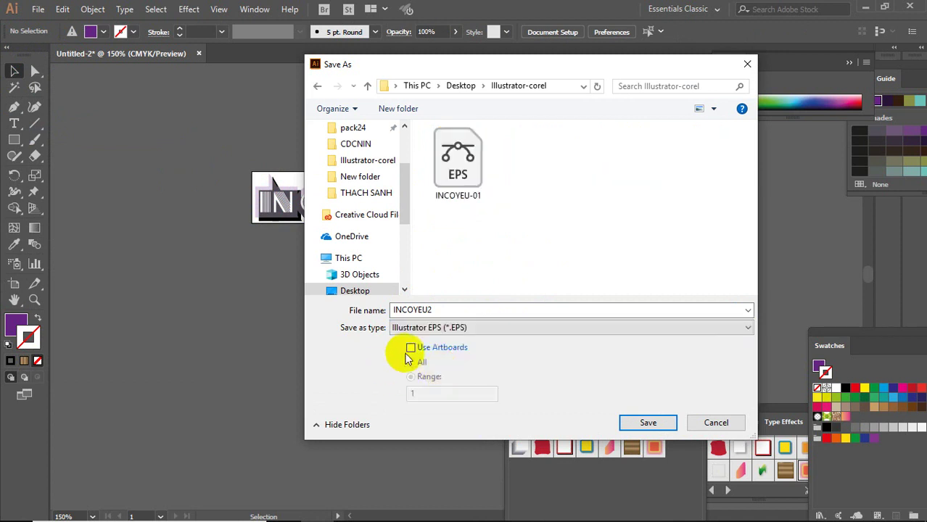
pyautogui.click(411, 348)
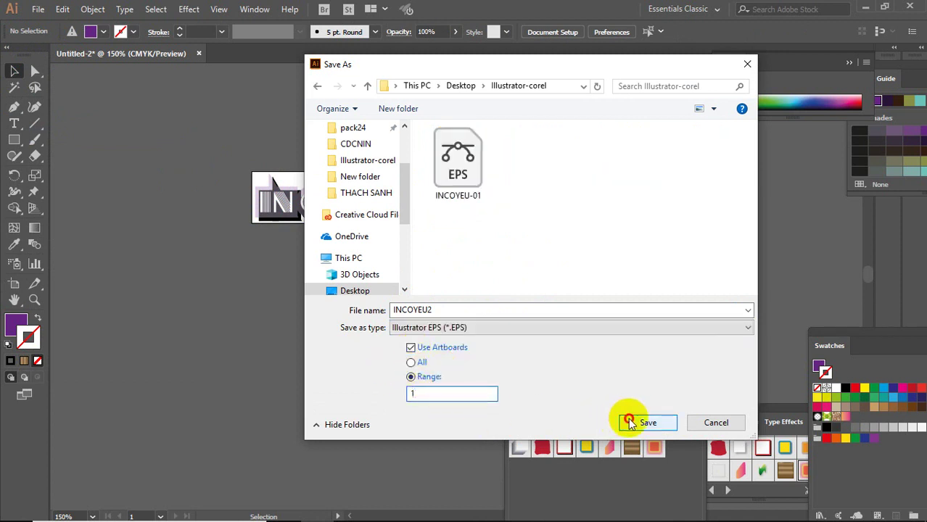
pyautogui.click(629, 422)
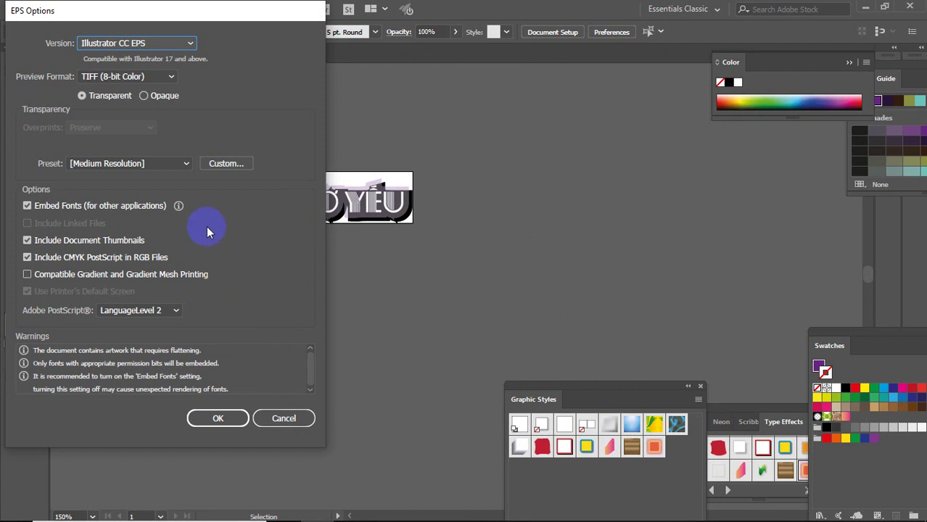
# Step: Write the EPS at PostScript LanguageLevel 3, then switch to the InDesign document
pyautogui.click(158, 310)
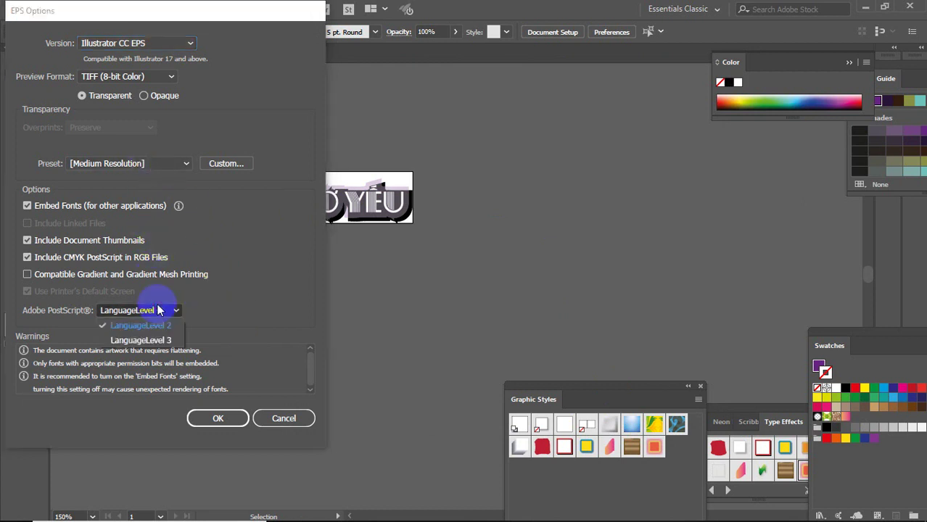
pyautogui.click(141, 340)
pyautogui.click(216, 418)
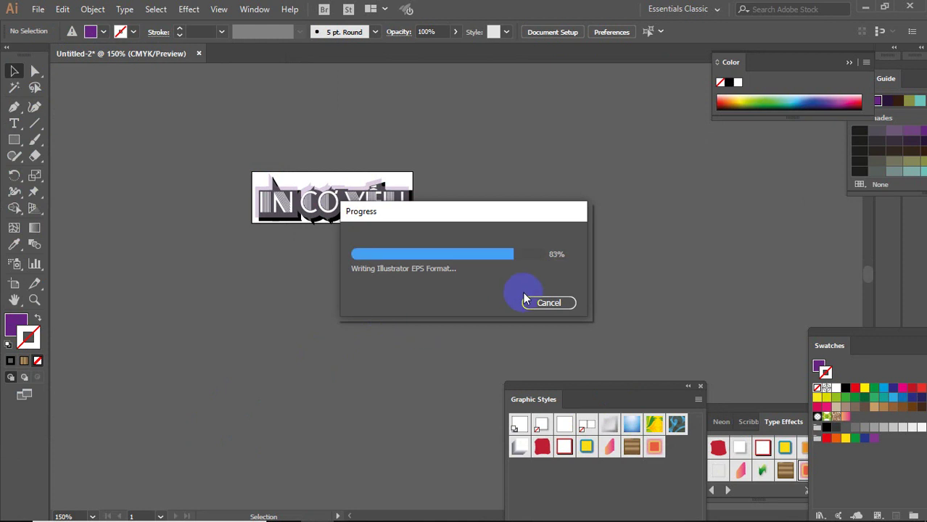
pyautogui.click(349, 508)
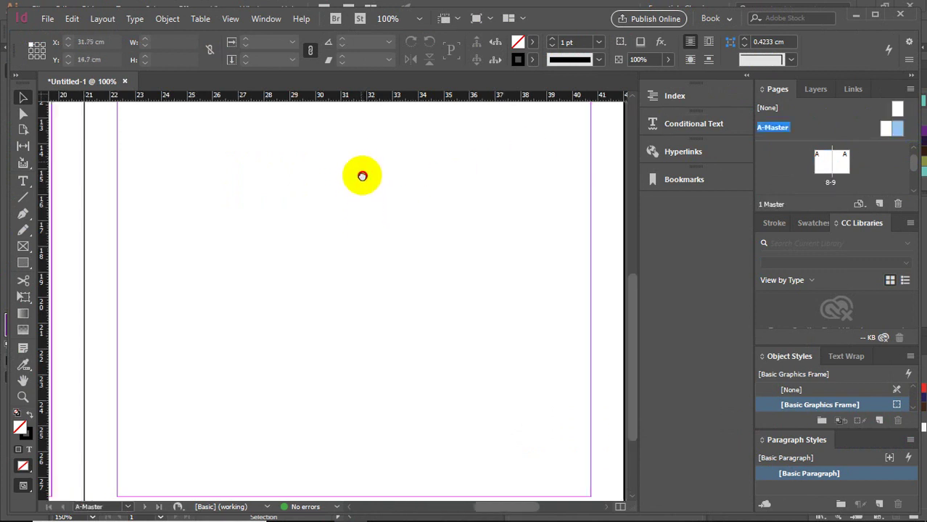
# Step: Load INCOYEU2-01.eps from the Illustrator-corel folder into the Place cursor on A-Master
pyautogui.hscroll(-2, 372, 393)
pyautogui.hscroll(-3, 476, 366)
pyautogui.scroll(5, 456, 250)
pyautogui.hscroll(-3, 362, 274)
pyautogui.hscroll(-3, 244, 250)
pyautogui.hscroll(3, 316, 246)
pyautogui.hscroll(4, 179, 234)
pyautogui.hscroll(2, 218, 231)
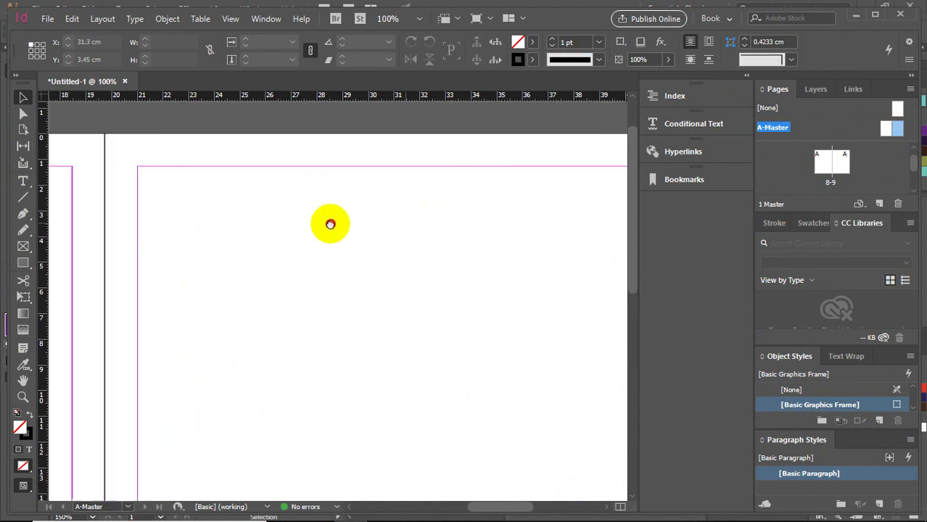
pyautogui.hscroll(3, 312, 225)
pyautogui.click(46, 22)
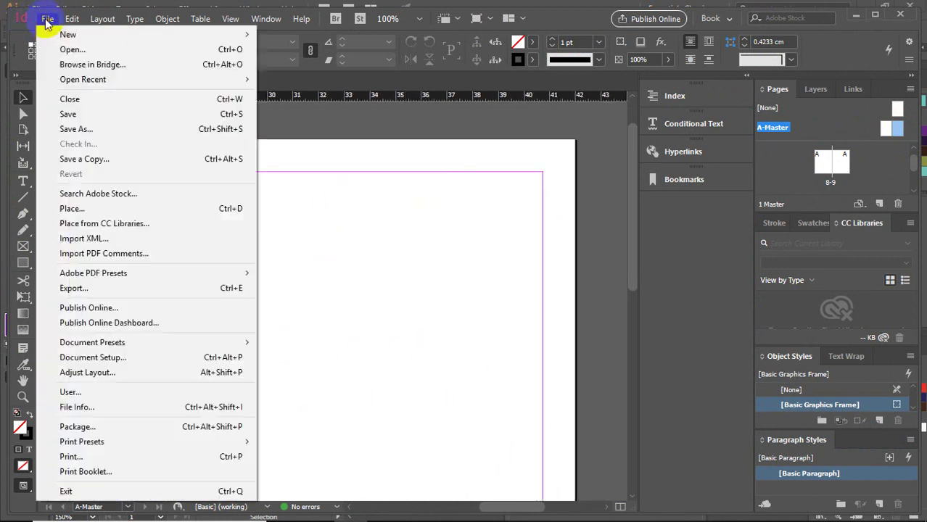
pyautogui.click(68, 209)
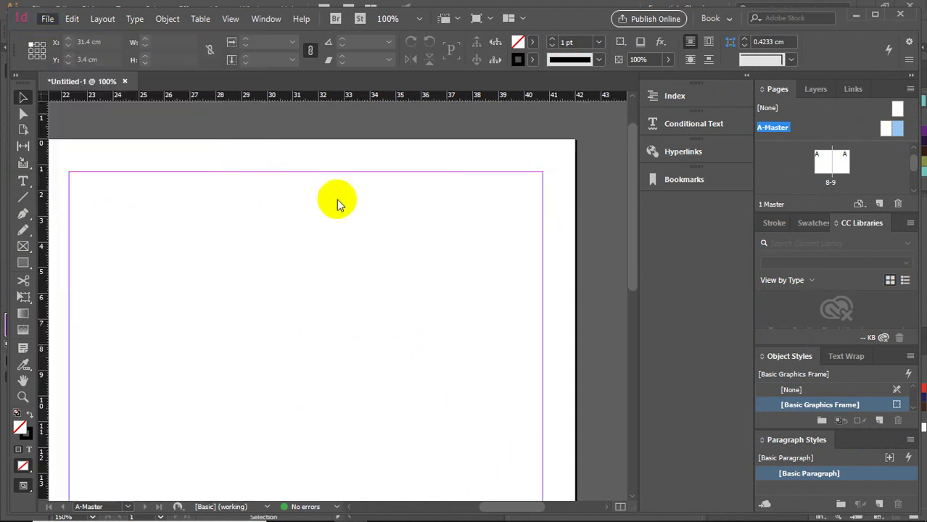
pyautogui.scroll(-3, 541, 294)
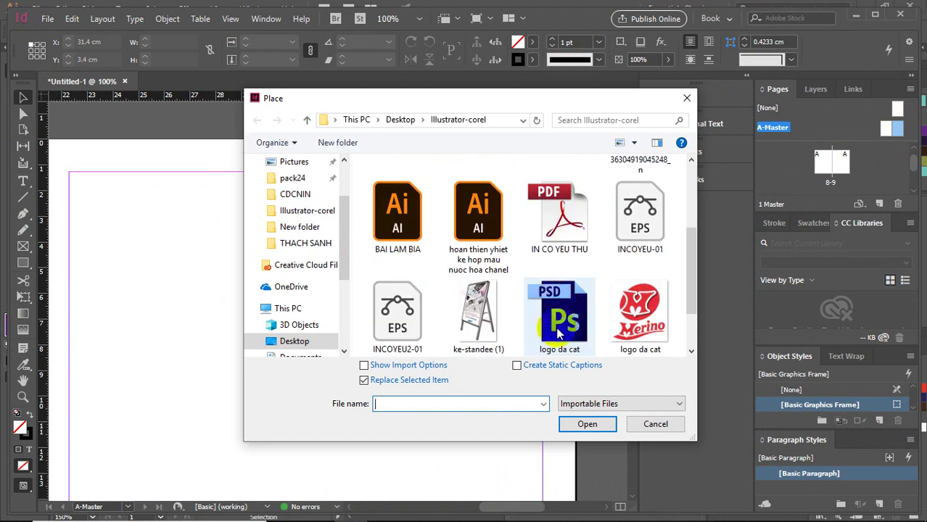
pyautogui.click(397, 312)
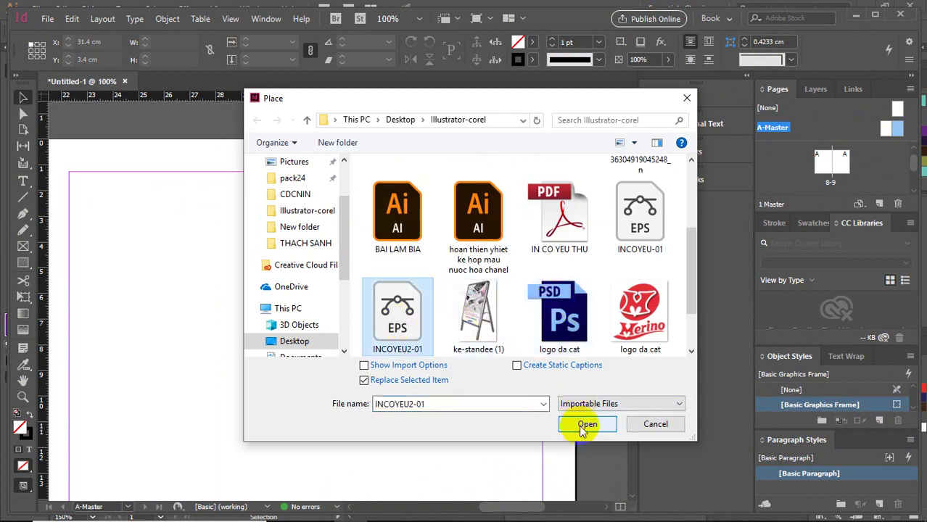
pyautogui.click(585, 424)
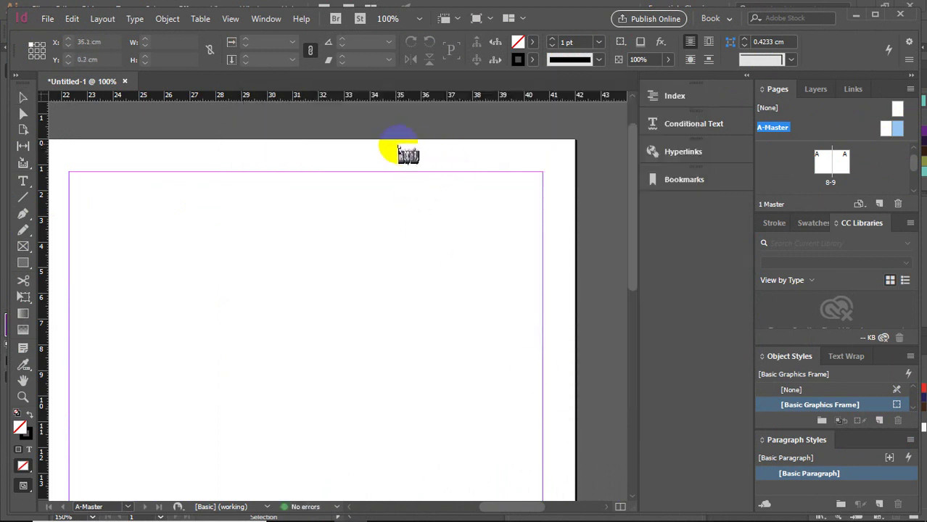
# Step: Place the EPS graphic at the master page's top right and widen its frame
pyautogui.moveTo(405, 144); pyautogui.dragTo(473, 192)
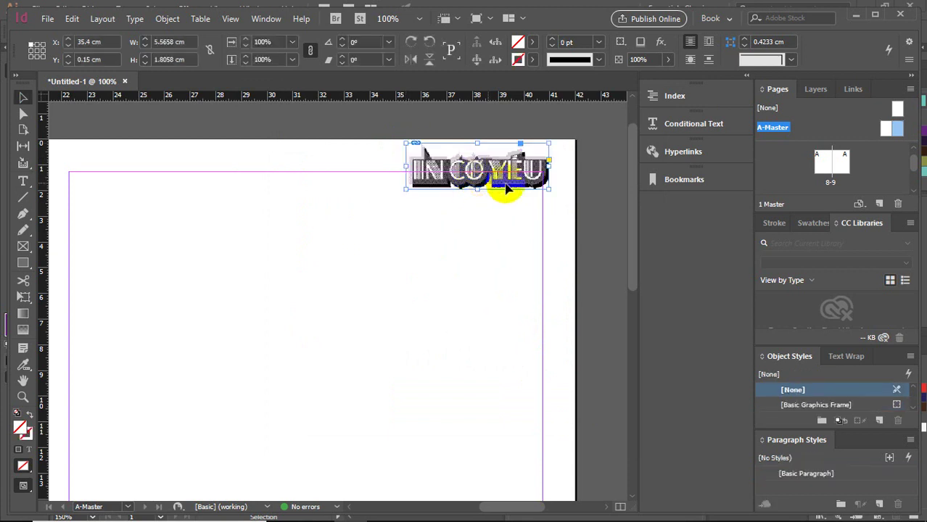
pyautogui.moveTo(548, 187)
pyautogui.mouseDown()
pyautogui.moveTo(531, 175)
pyautogui.moveTo(528, 183)
pyautogui.mouseUp()
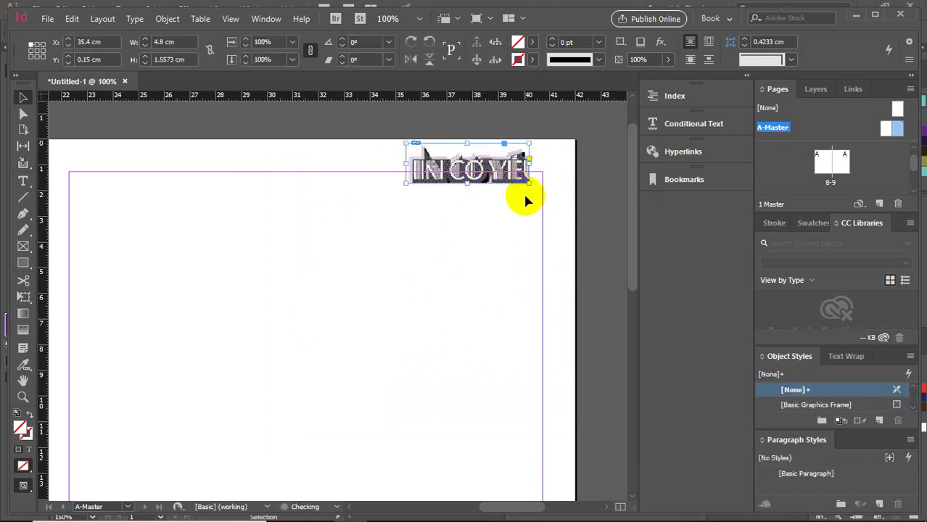
pyautogui.doubleClick(523, 192)
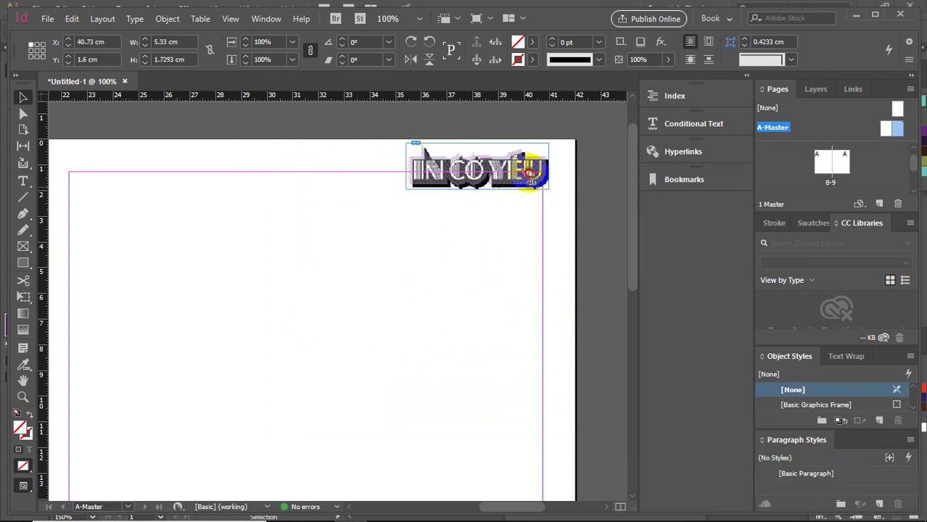
pyautogui.doubleClick(495, 160)
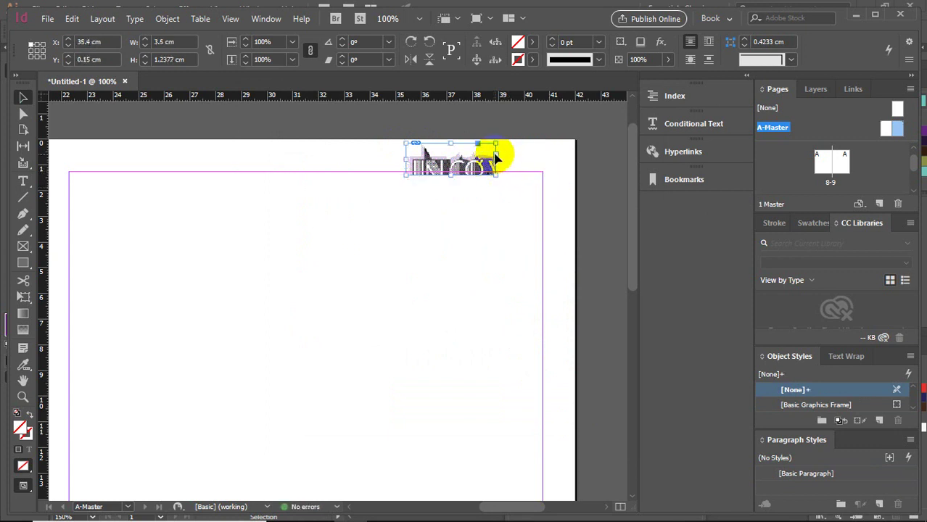
pyautogui.moveTo(498, 158); pyautogui.dragTo(527, 159)
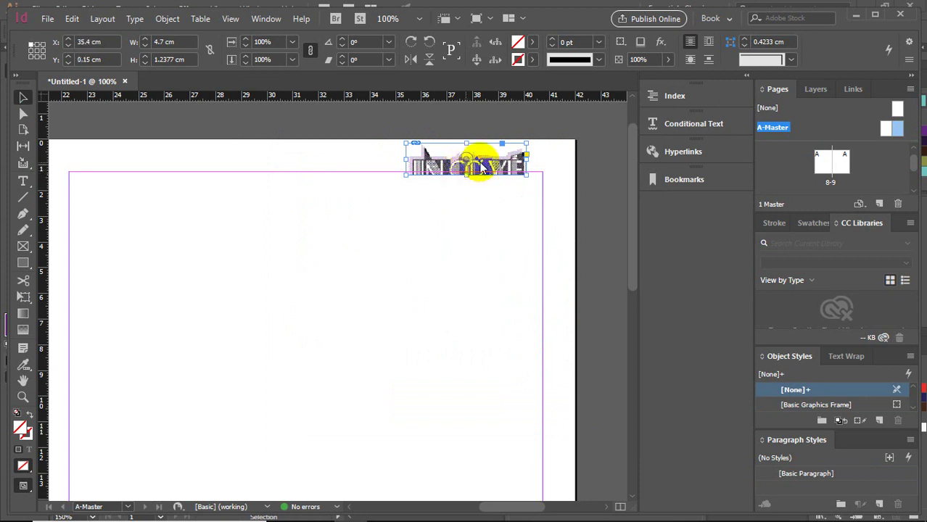
# Step: Apply Fit Content to Frame to the graphic, then go to spread 8-9
pyautogui.rightClick(466, 161)
pyautogui.moveTo(551, 299)
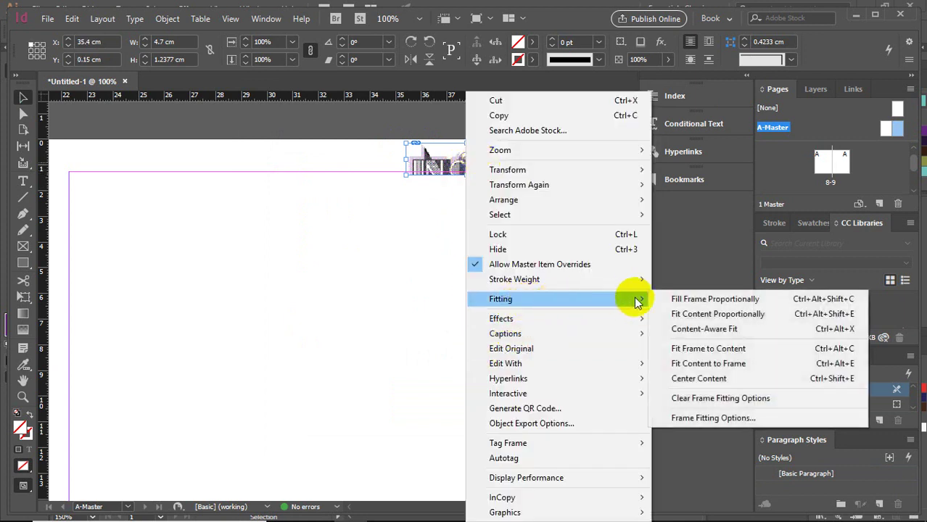
pyautogui.click(680, 365)
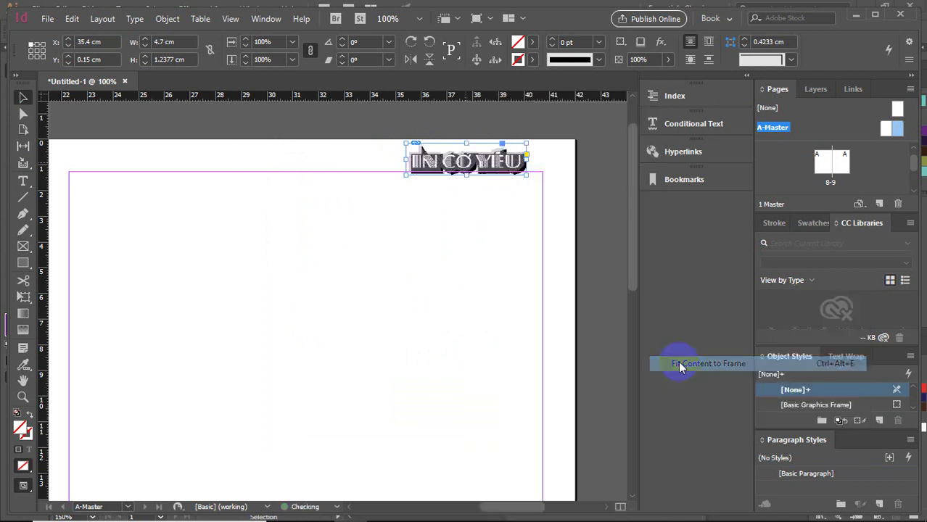
pyautogui.click(419, 333)
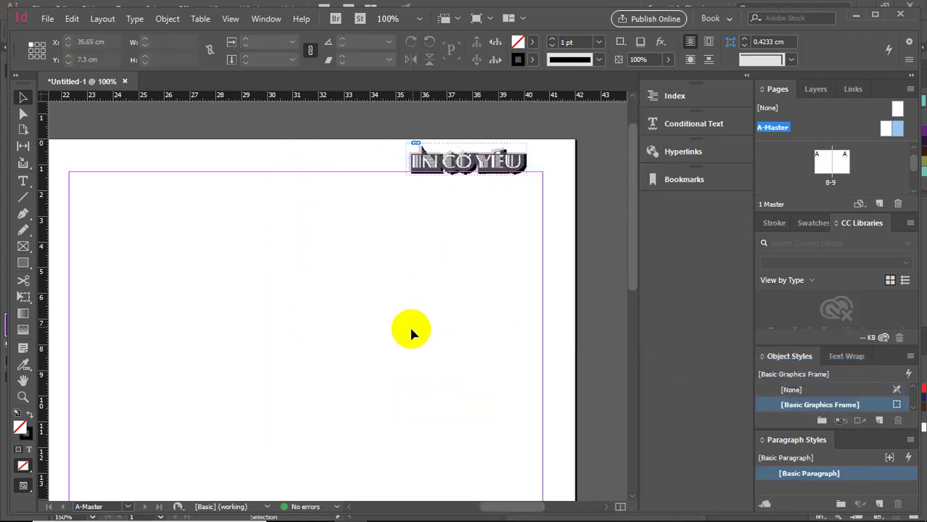
pyautogui.doubleClick(831, 163)
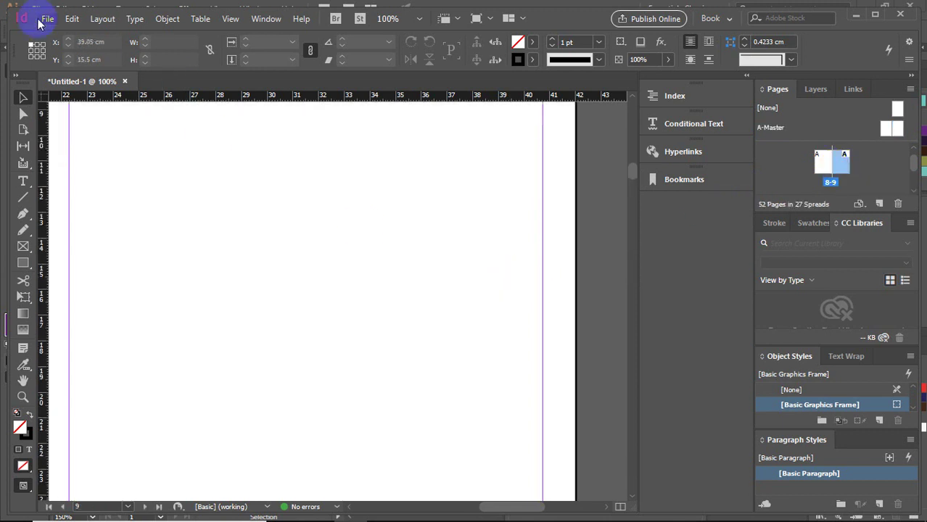
# Step: Export the document as Untitled-1.pdf with the High Quality Print preset
pyautogui.click(48, 19)
pyautogui.click(847, 167)
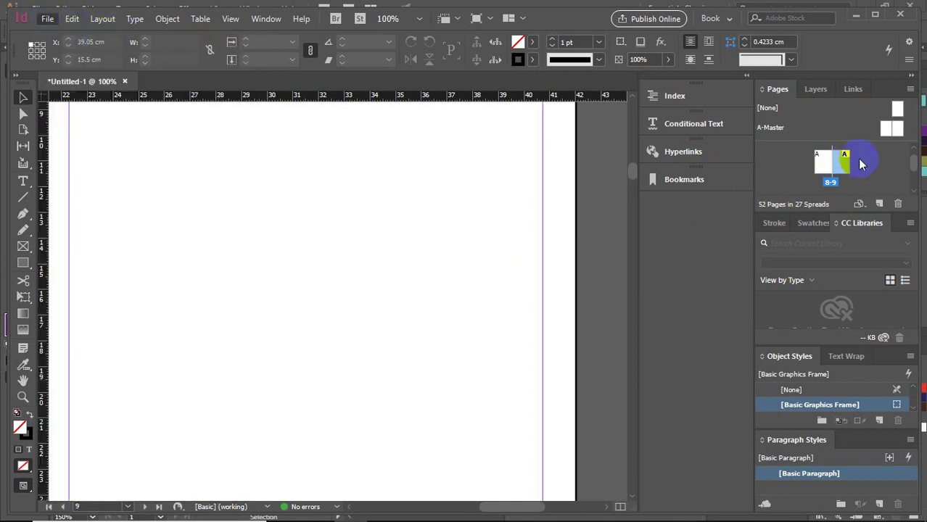
pyautogui.scroll(1, 847, 167)
pyautogui.scroll(1, 850, 173)
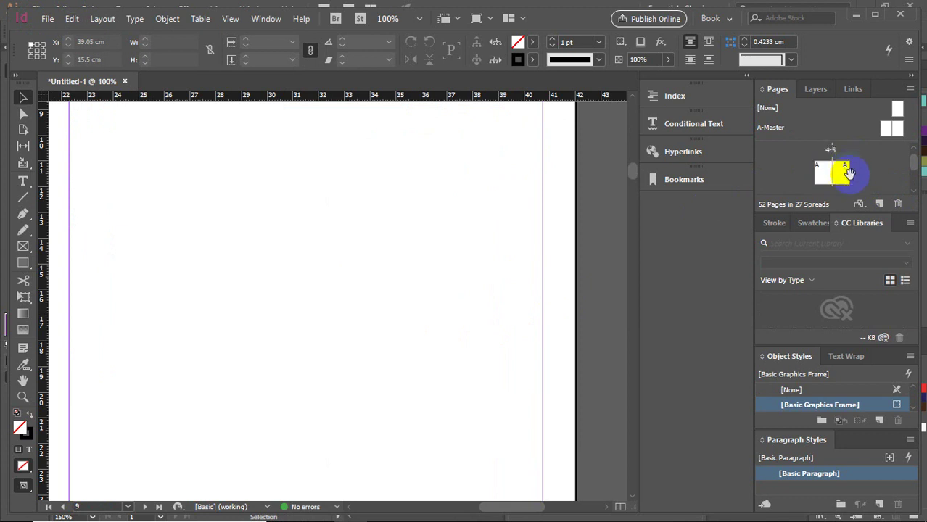
pyautogui.scroll(1, 850, 173)
pyautogui.scroll(1, 850, 174)
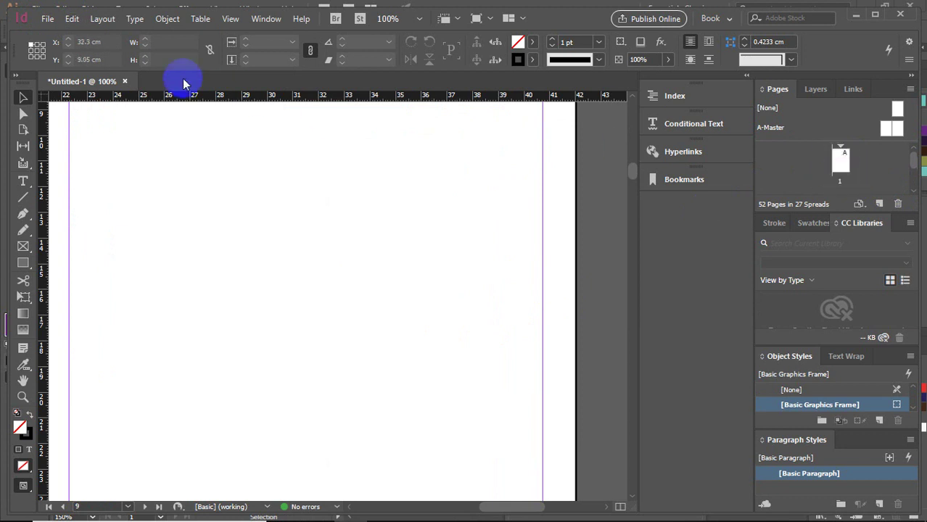
pyautogui.click(47, 18)
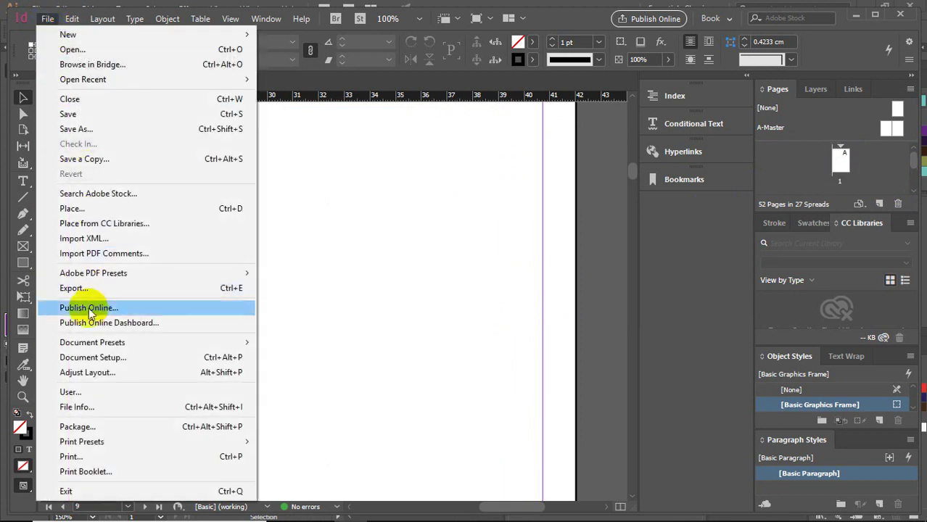
pyautogui.moveTo(73, 288)
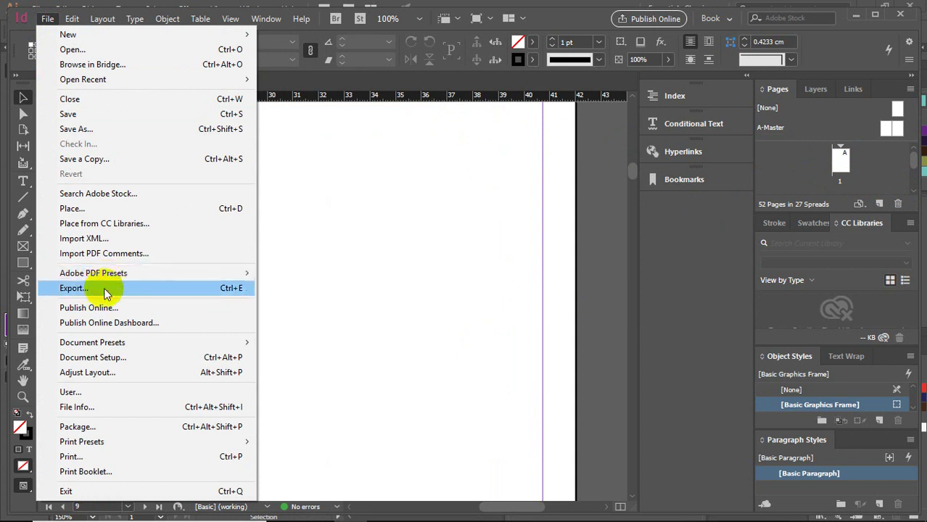
pyautogui.click(104, 290)
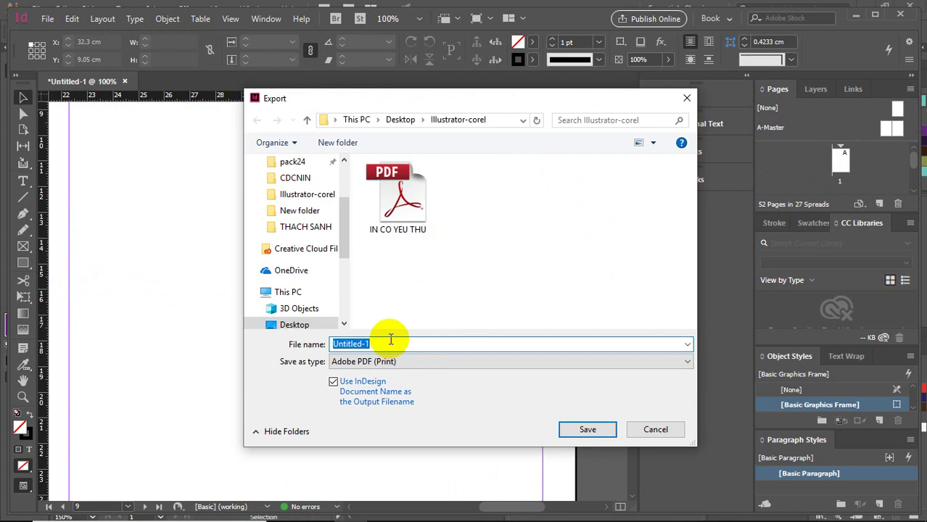
pyautogui.click(573, 429)
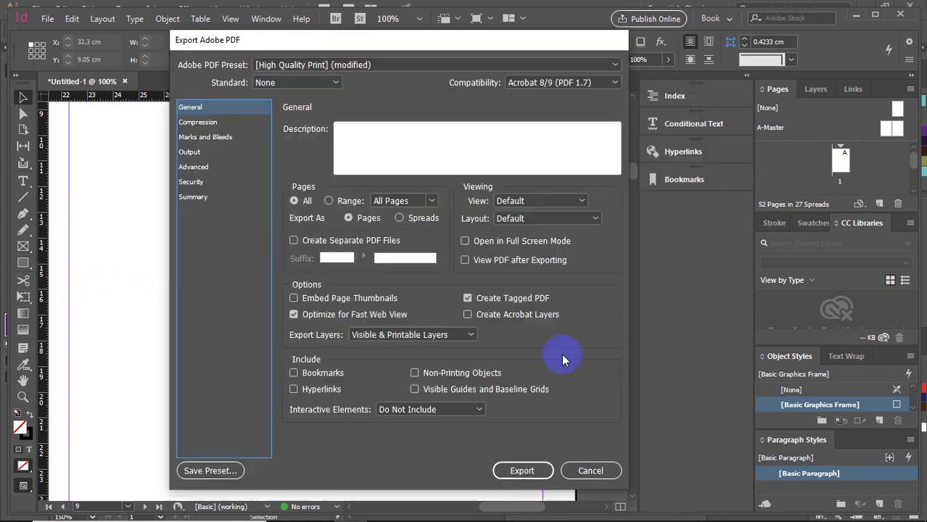
pyautogui.click(513, 471)
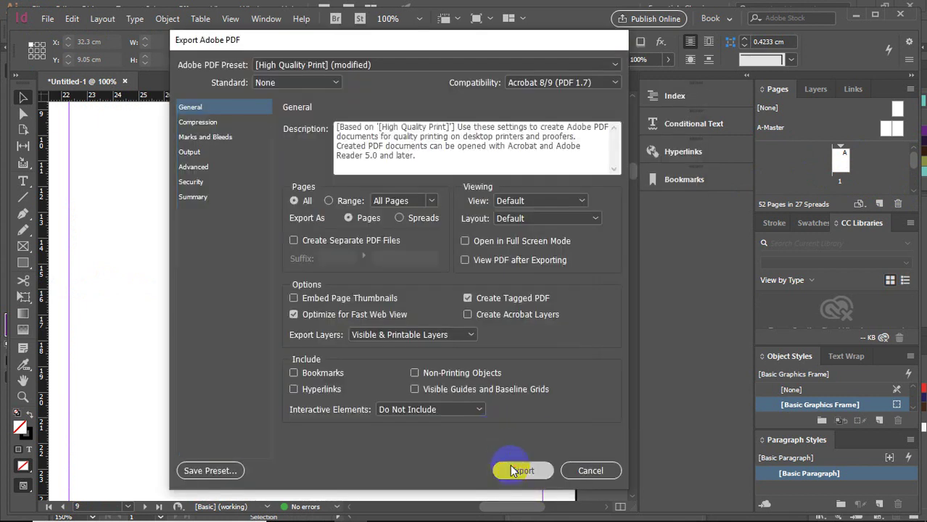
# Step: Minimize InDesign and Illustrator, open the Illustrator-corel folder maximized, and select Untitled-1.pdf
pyautogui.click(856, 16)
pyautogui.click(860, 8)
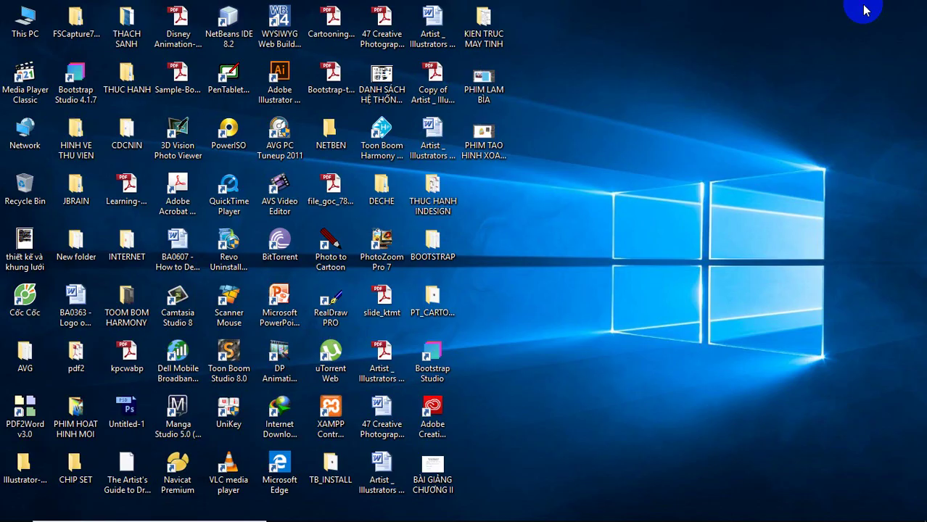
pyautogui.doubleClick(23, 468)
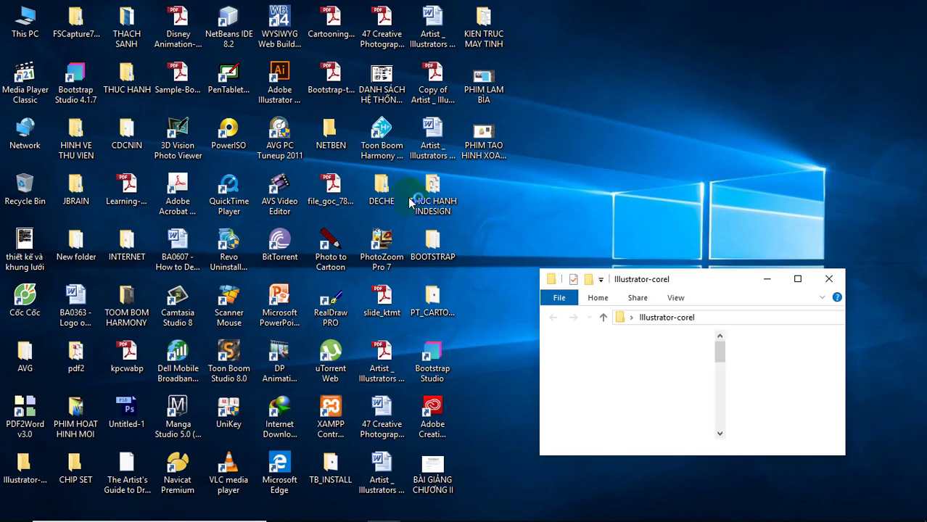
pyautogui.click(792, 280)
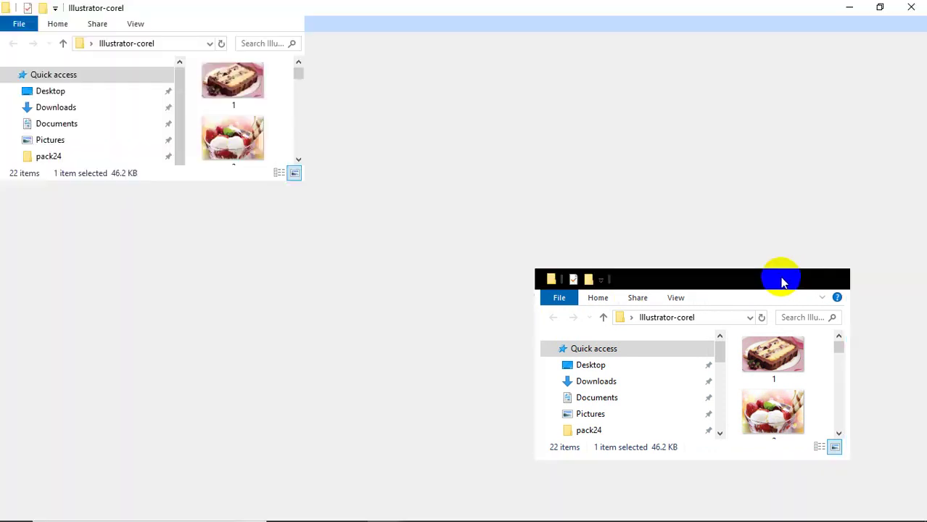
pyautogui.click(311, 319)
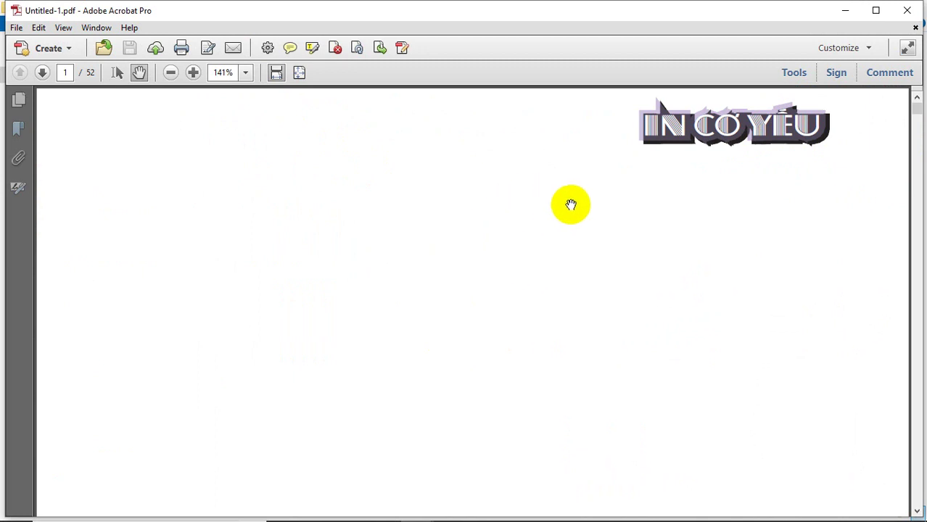
# Step: Scroll down through Untitled-1.pdf checking the IN CƠ YẾU logo on each page
pyautogui.scroll(-10, 446, 239)
pyautogui.scroll(-5, 464, 305)
pyautogui.scroll(-5, 463, 306)
pyautogui.scroll(-5, 463, 305)
pyautogui.scroll(-3, 464, 305)
pyautogui.scroll(-3, 464, 305)
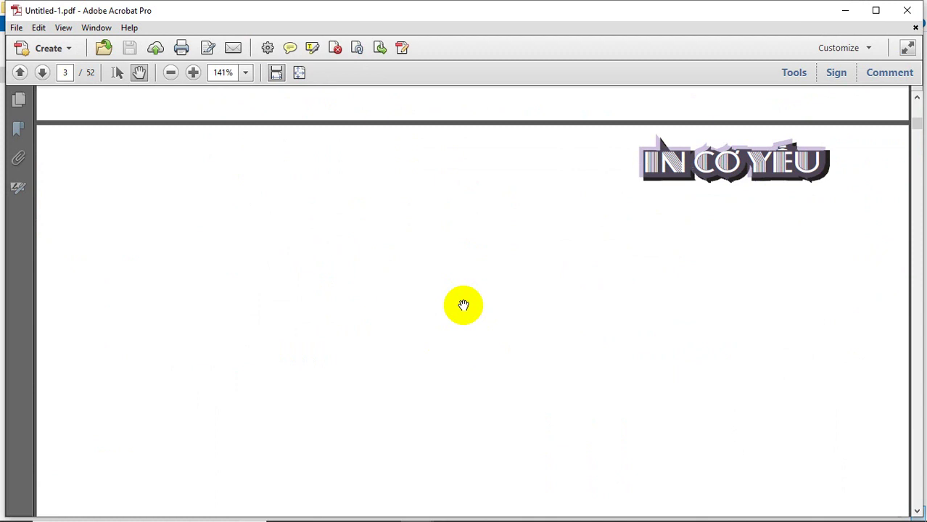
pyautogui.scroll(-3, 464, 305)
pyautogui.scroll(-3, 463, 306)
pyautogui.scroll(-3, 463, 305)
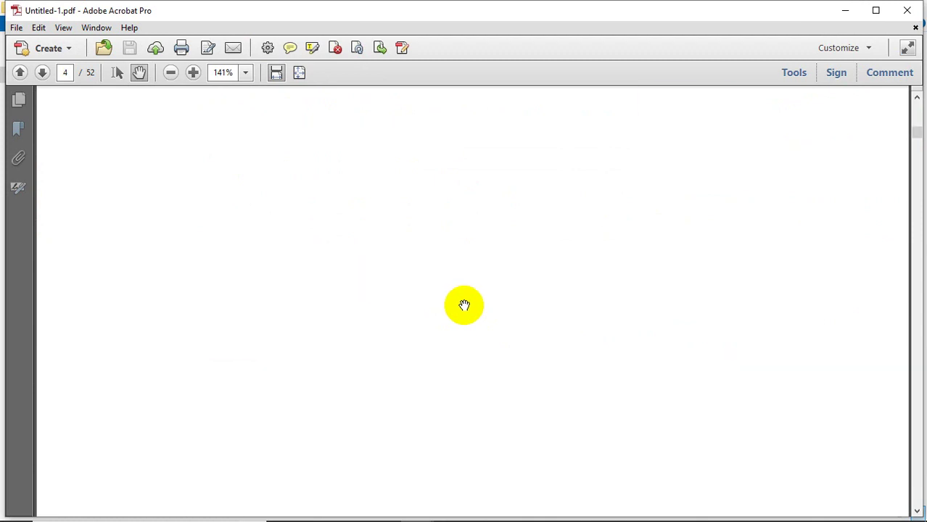
pyautogui.scroll(-3, 463, 306)
pyautogui.scroll(-1, 463, 305)
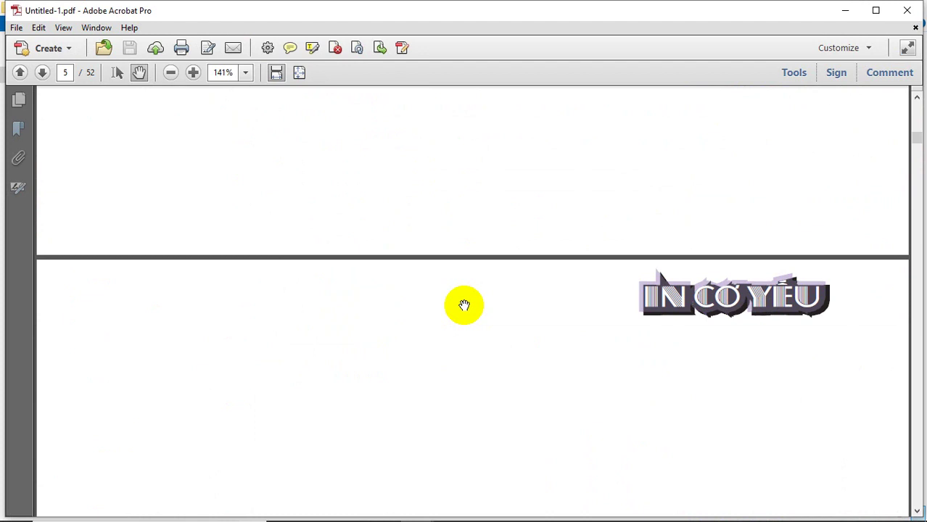
pyautogui.scroll(-5, 463, 304)
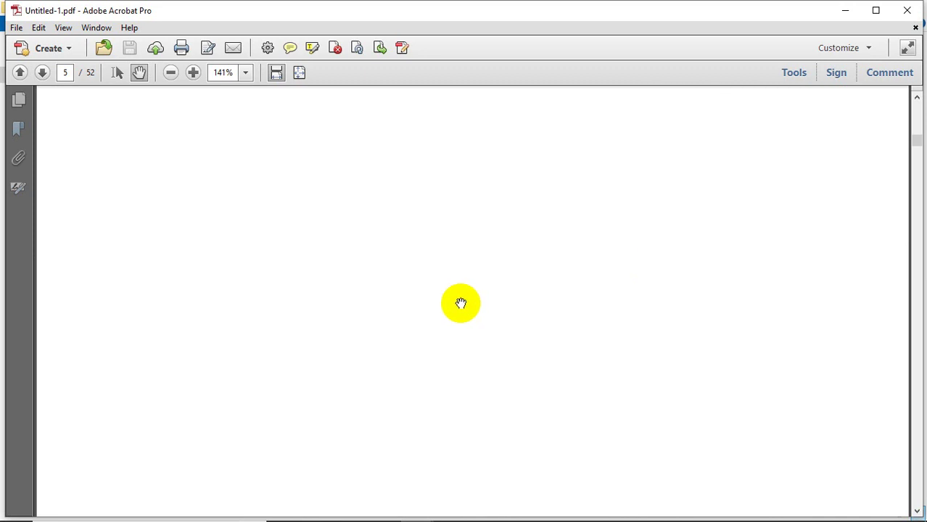
pyautogui.scroll(-5, 460, 303)
pyautogui.scroll(-3, 460, 303)
pyautogui.scroll(-3, 459, 303)
pyautogui.scroll(-3, 460, 303)
pyautogui.scroll(-2, 458, 303)
pyautogui.scroll(-3, 454, 304)
pyautogui.scroll(-3, 453, 306)
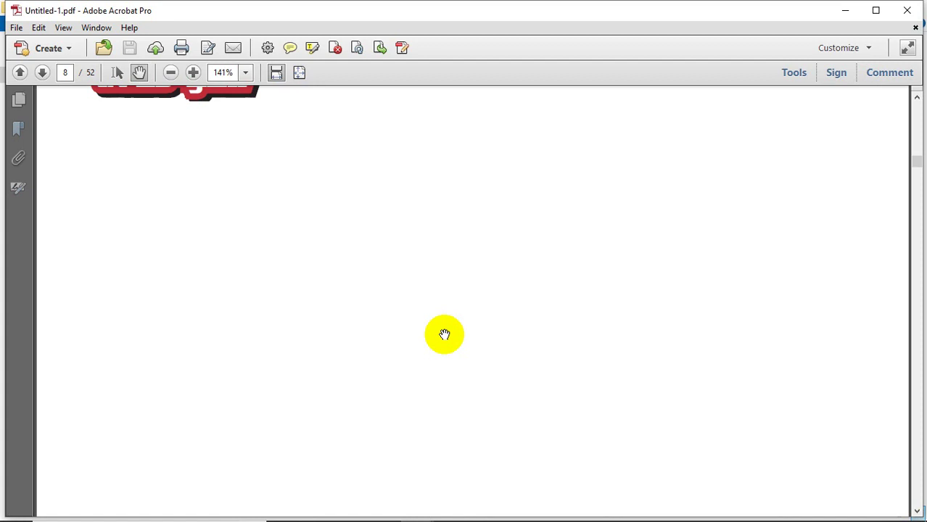
# Step: Scroll back up to page 6 of 52 and close the PDF in Acrobat
pyautogui.scroll(2, 444, 334)
pyautogui.scroll(3, 443, 334)
pyautogui.scroll(3, 444, 335)
pyautogui.scroll(3, 444, 334)
pyautogui.scroll(3, 444, 334)
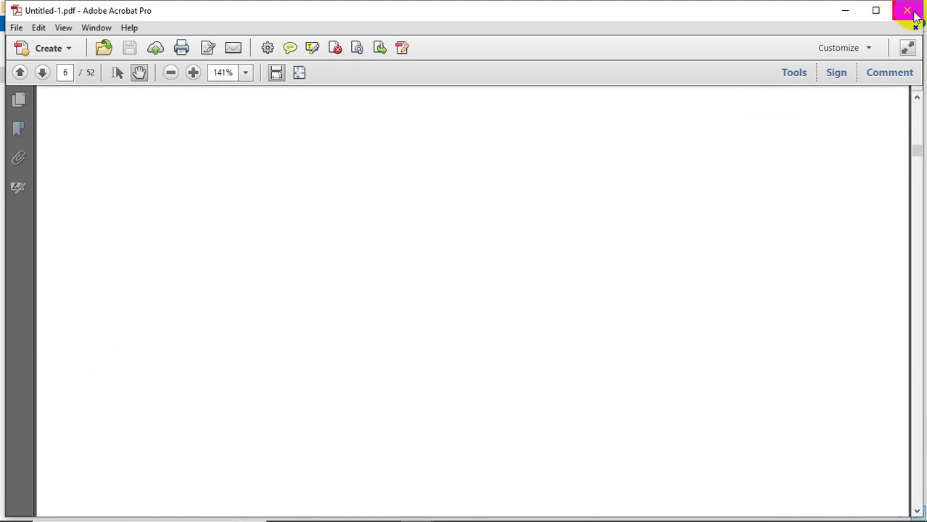
pyautogui.click(915, 17)
# Step: Close the Illustrator-corel folder window, return to InDesign, and show the hidden tray icons
pyautogui.click(555, 466)
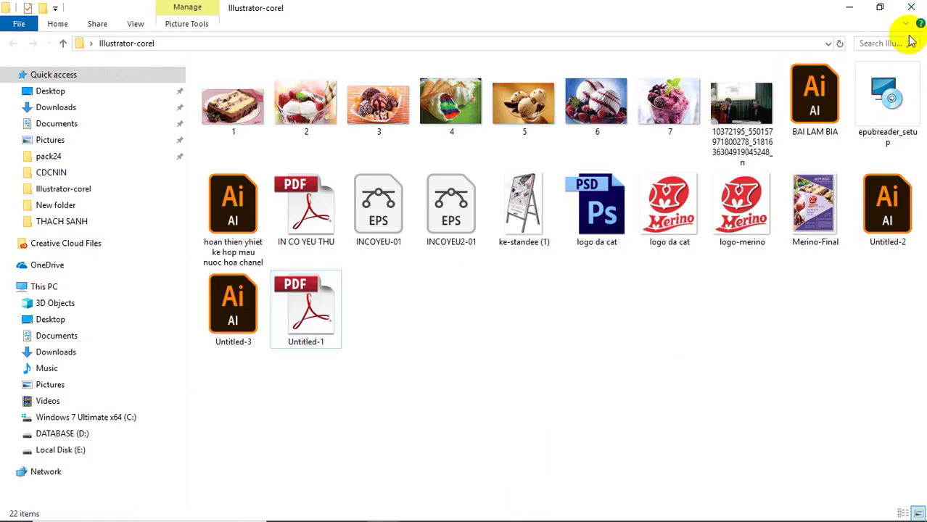
pyautogui.click(910, 8)
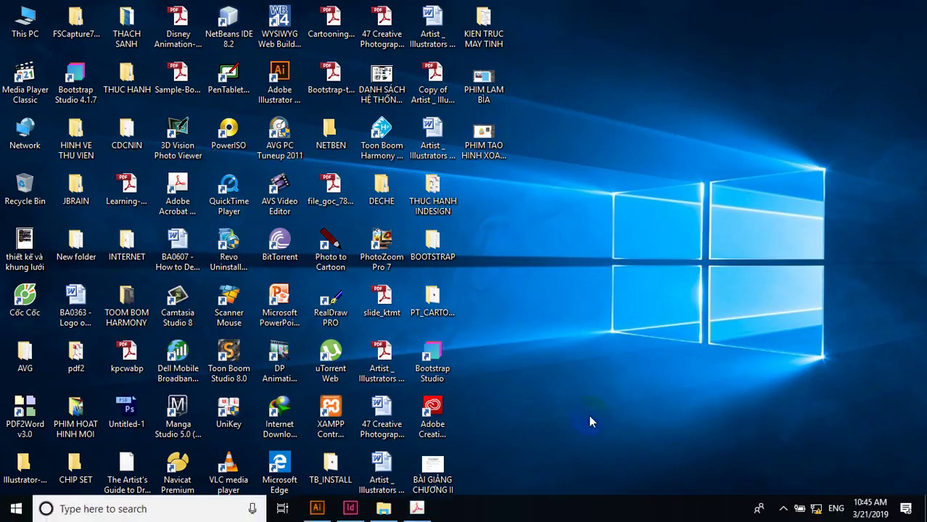
pyautogui.click(350, 509)
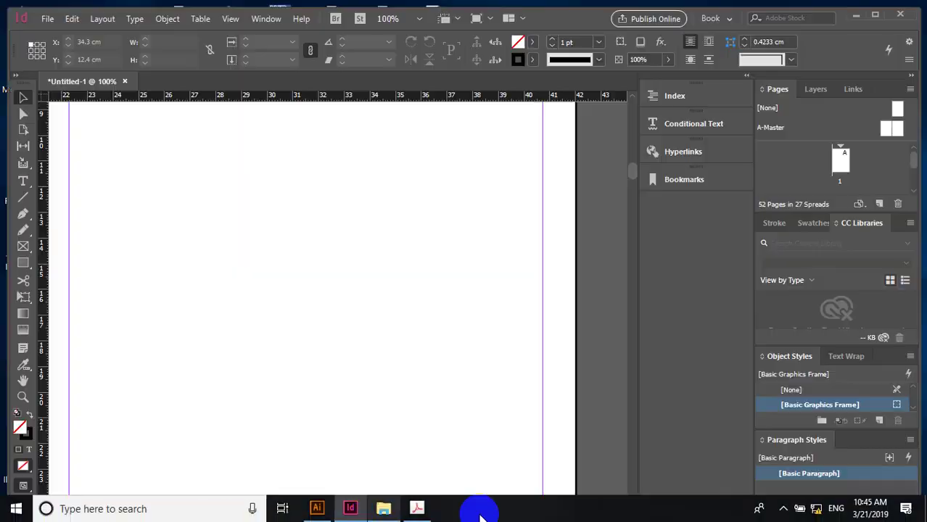
pyautogui.click(783, 509)
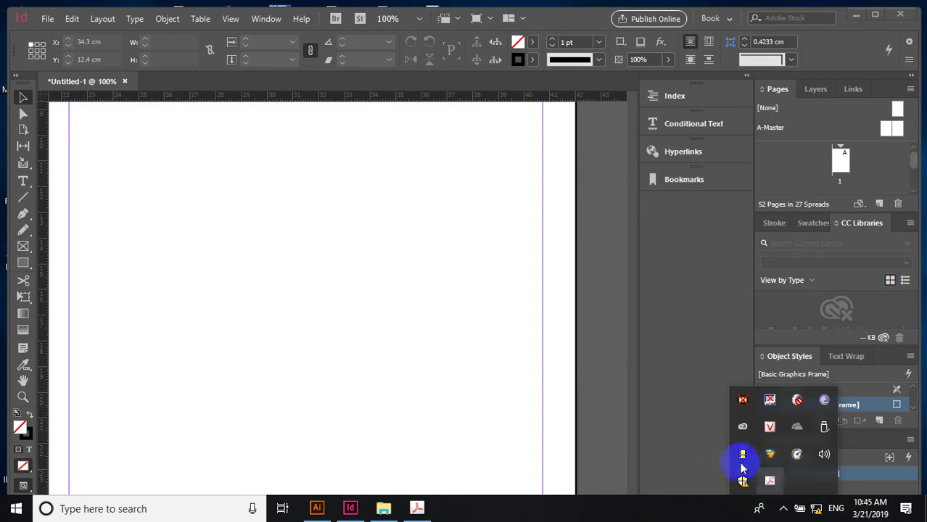